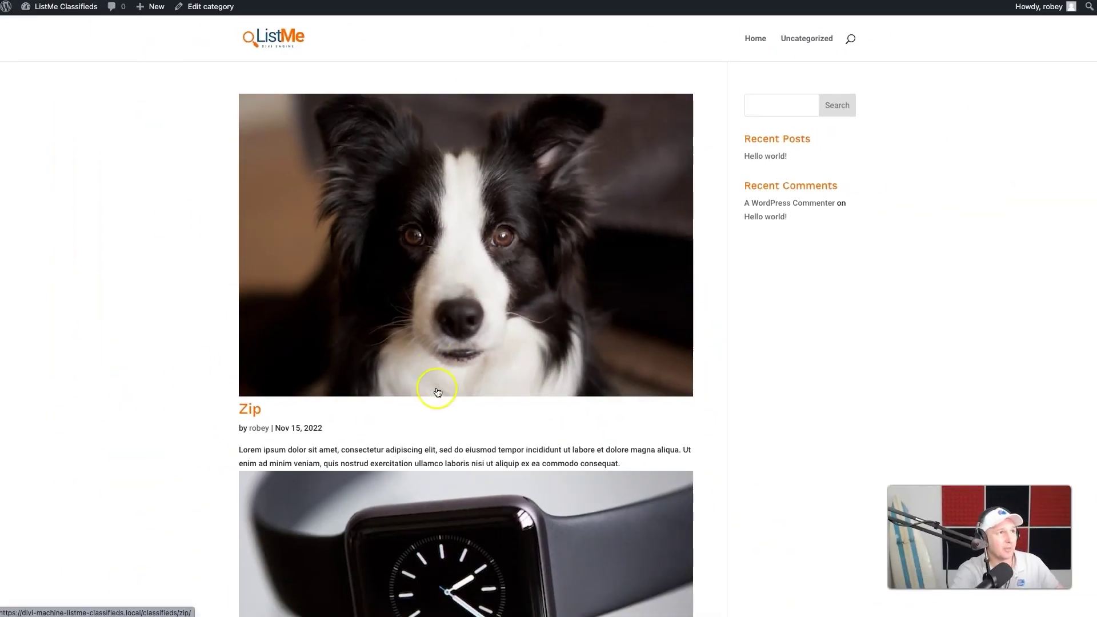
Look through the listings on the default classifieds category archive page.
scroll(422, 409, "down", 5)
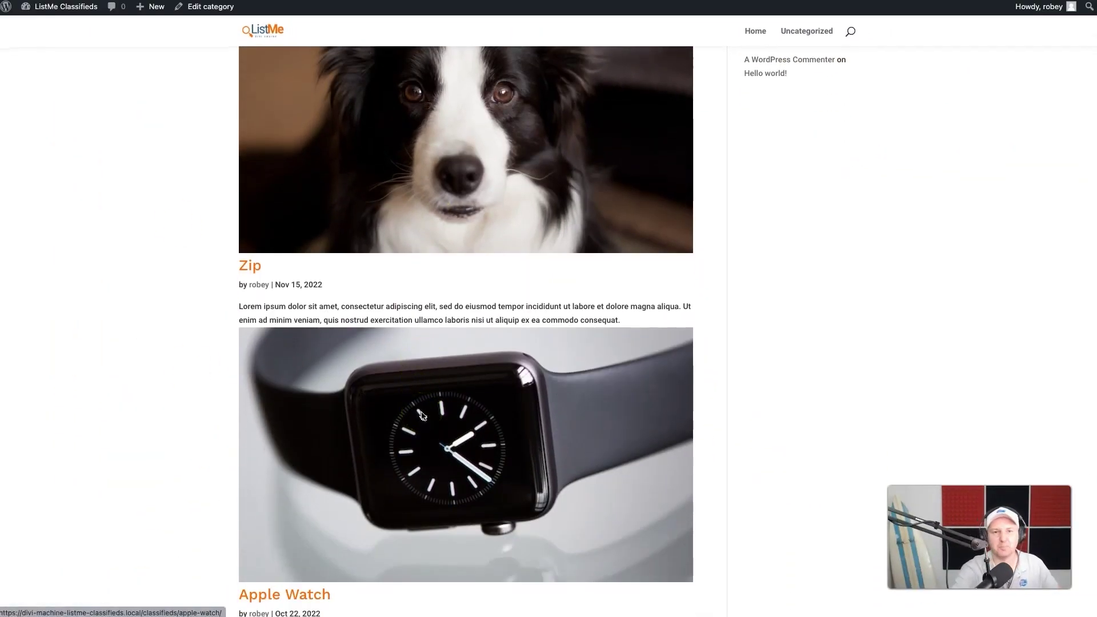
scroll(422, 416, "down", 3)
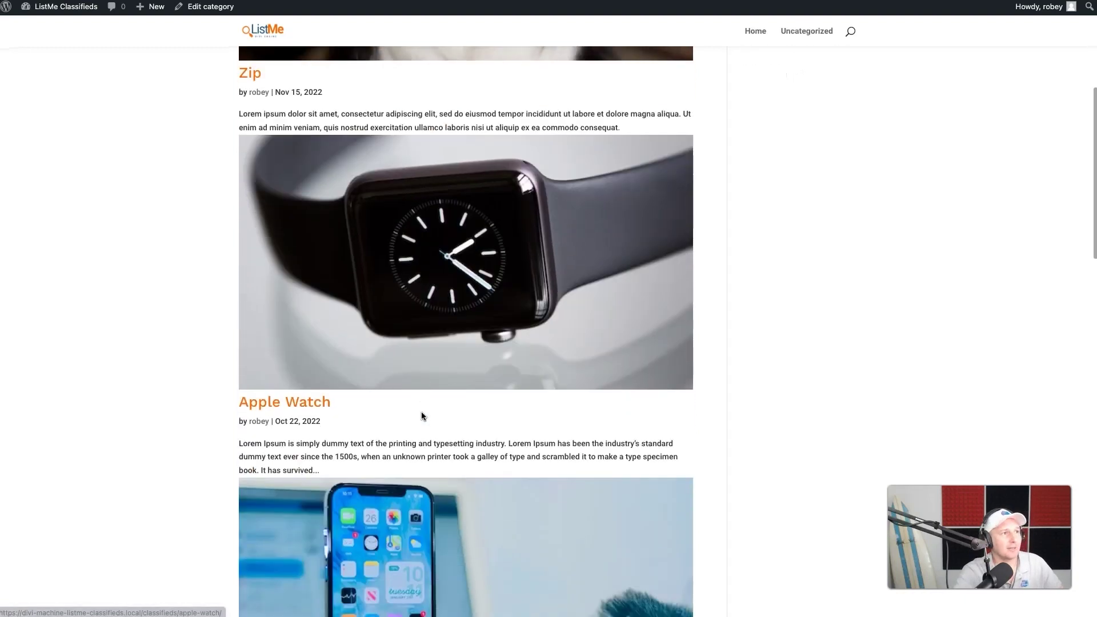
scroll(421, 415, "down", 8)
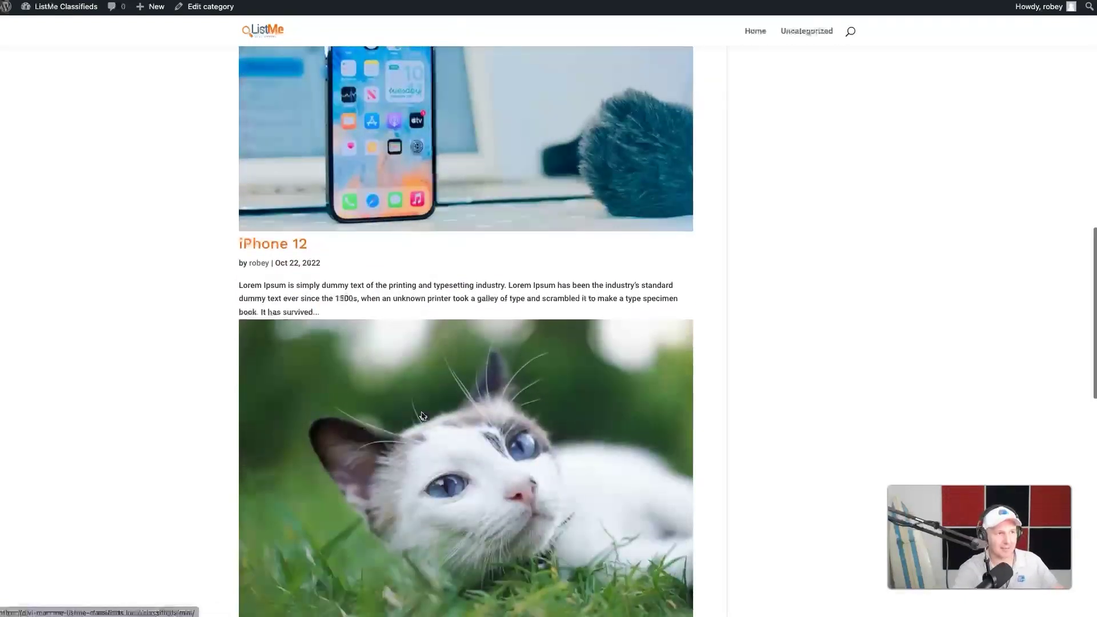
scroll(423, 415, "up", 8)
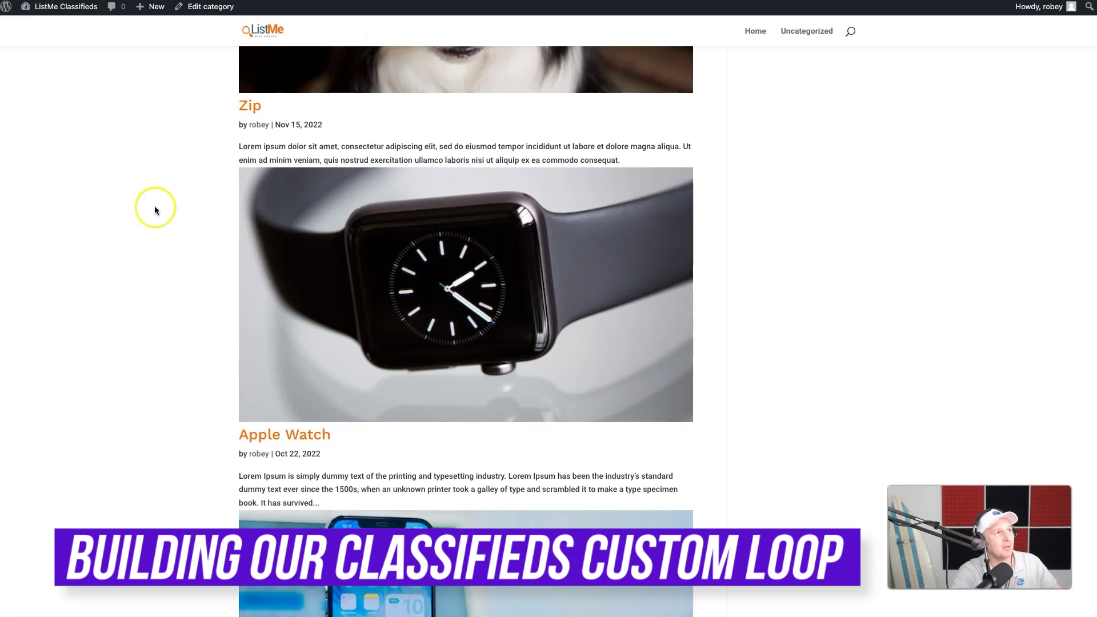
scroll(145, 217, "up", 2)
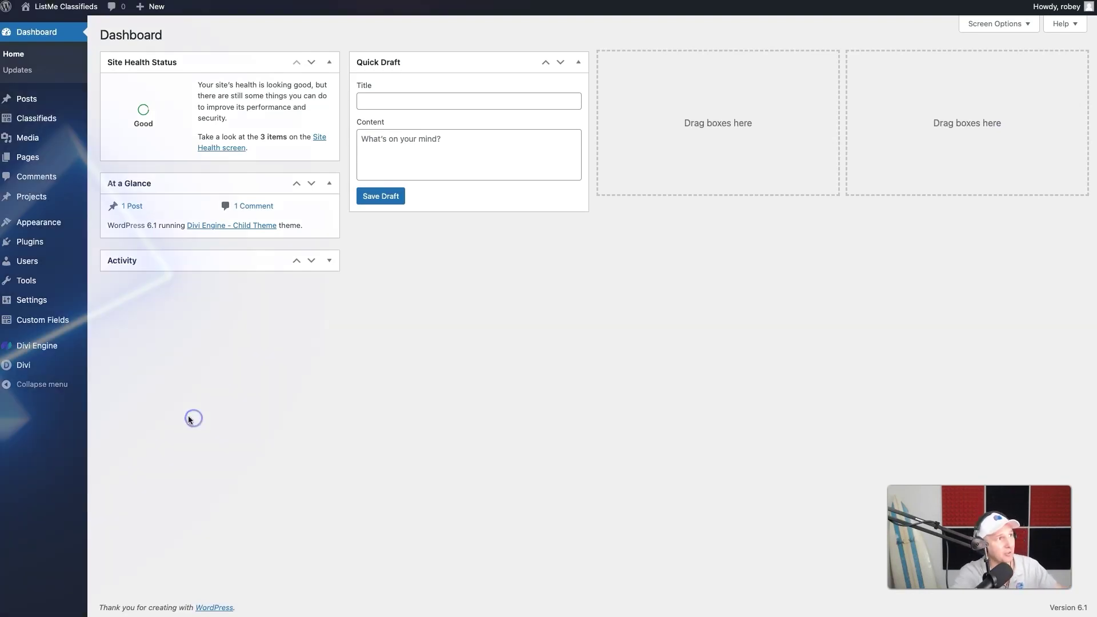
Start a new layout in the Divi Library and name it "Classifieds Loop".
mouse_move(26, 364)
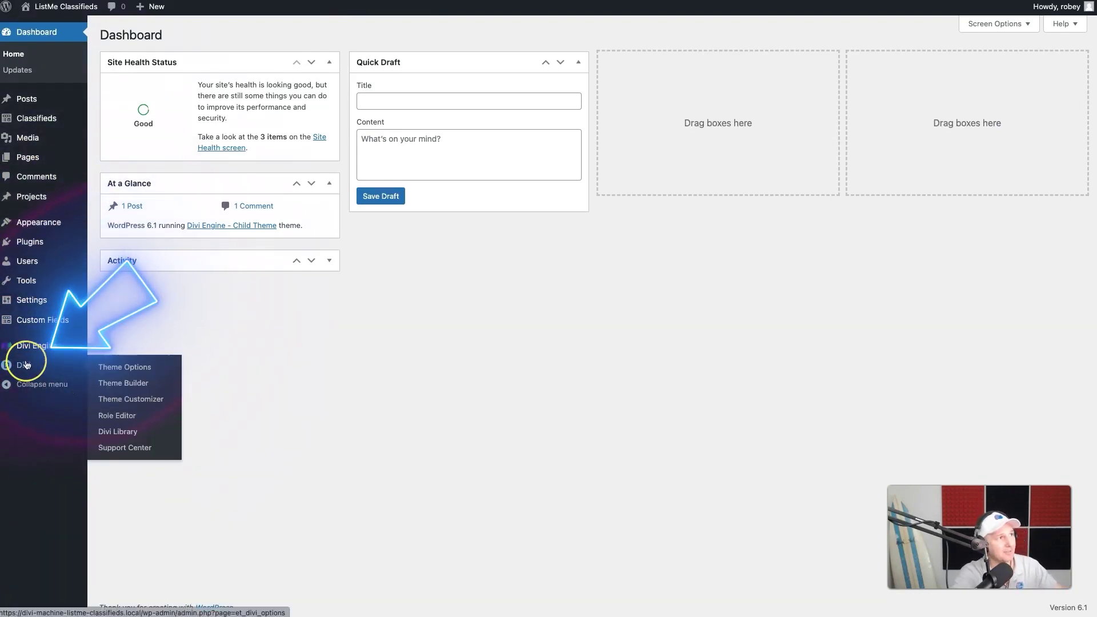
left_click(126, 432)
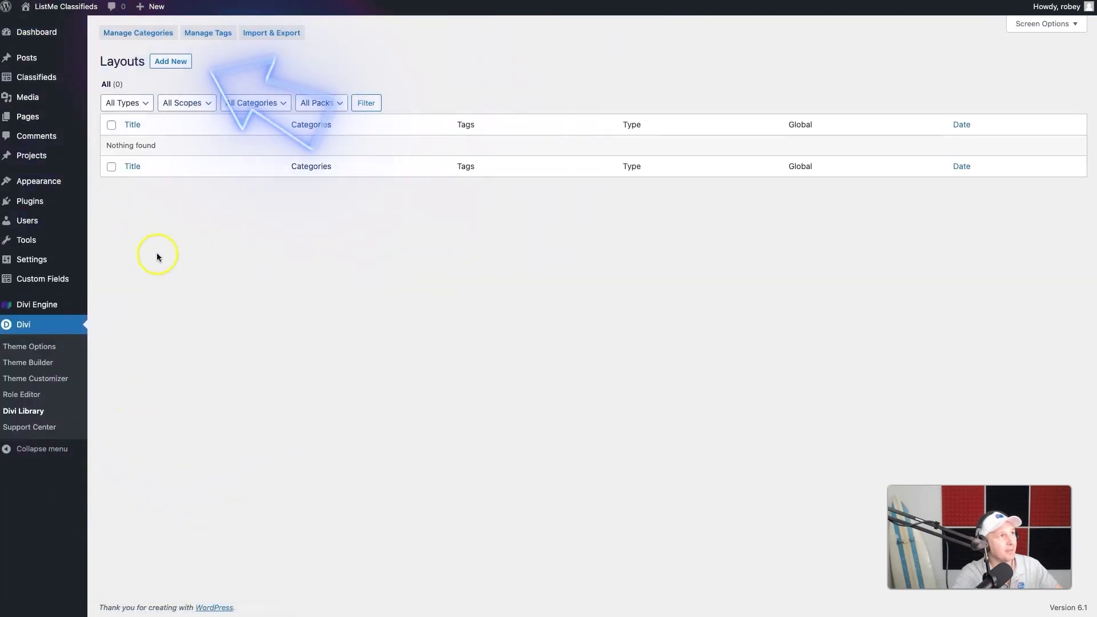
left_click(173, 62)
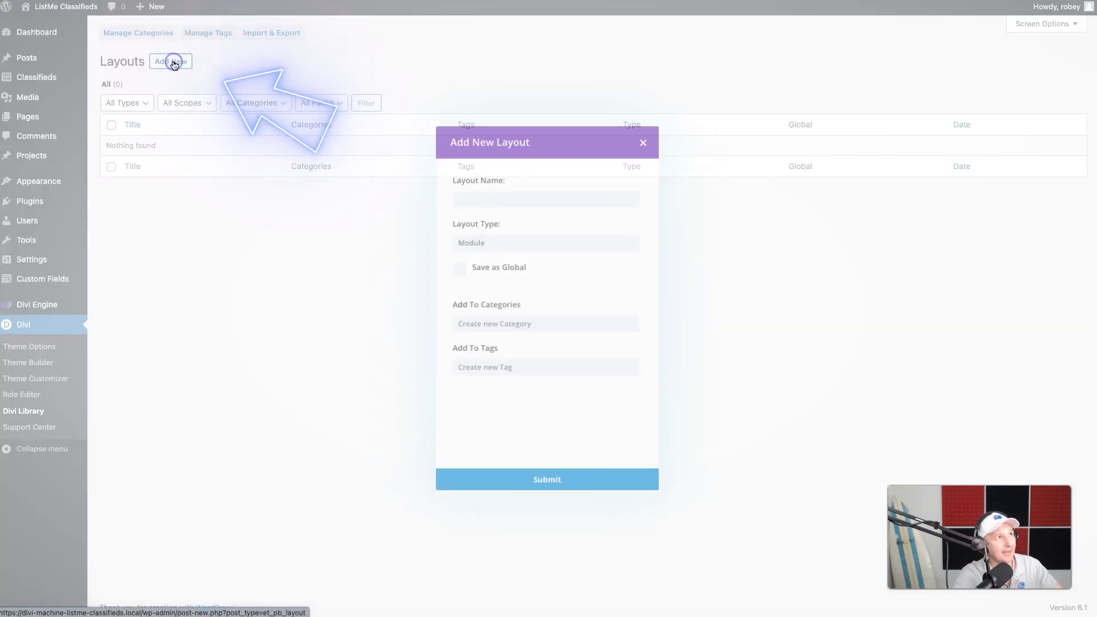
left_click(490, 203)
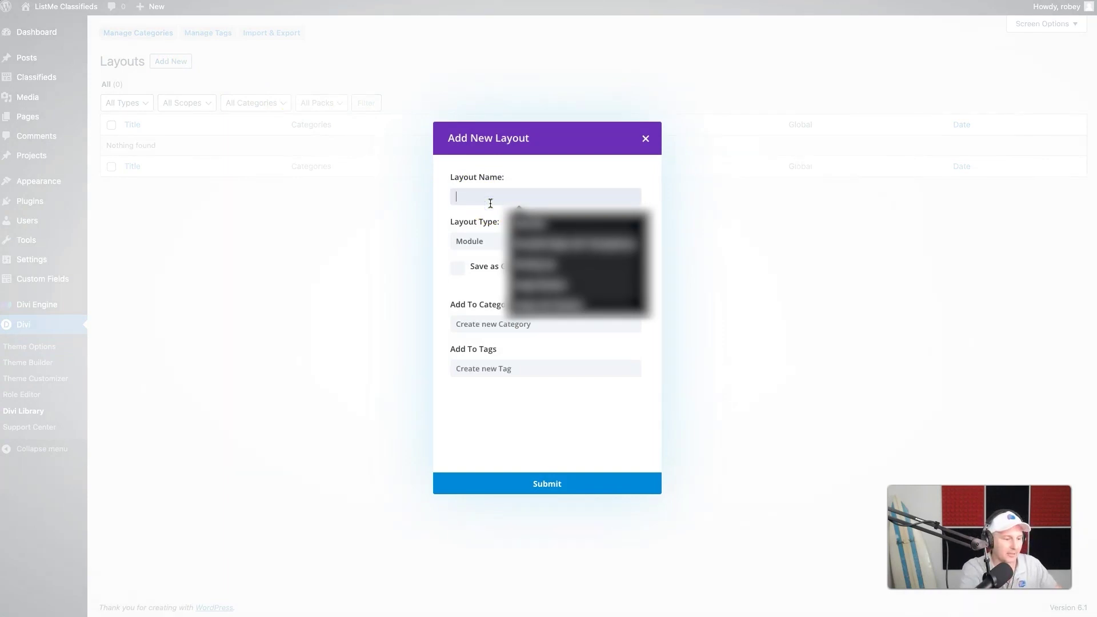
type("Cla")
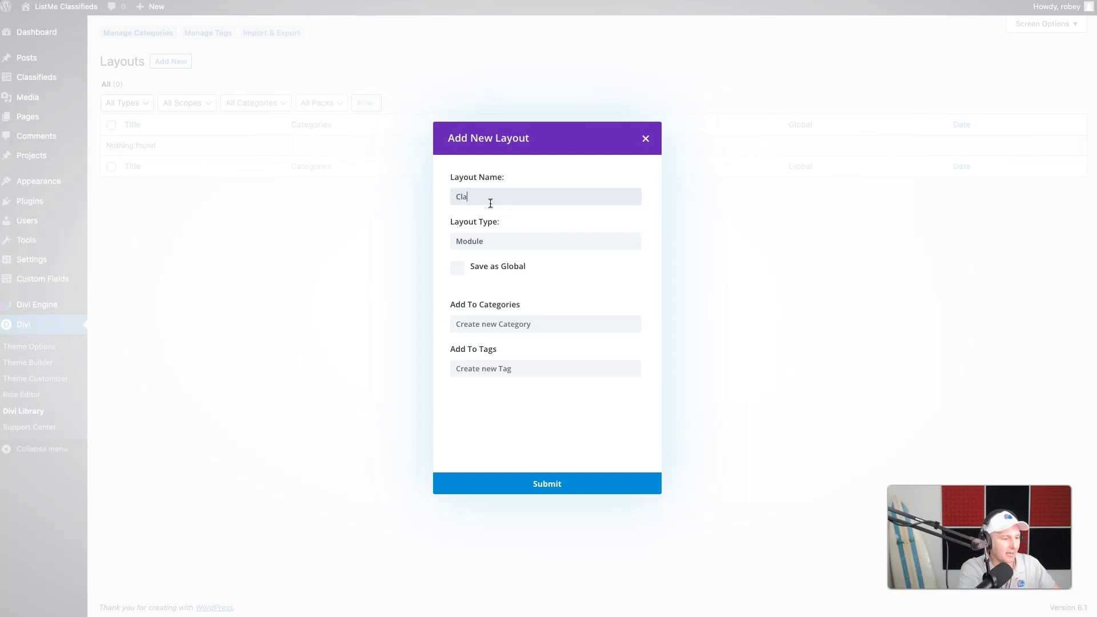
type("ssifieds Loop")
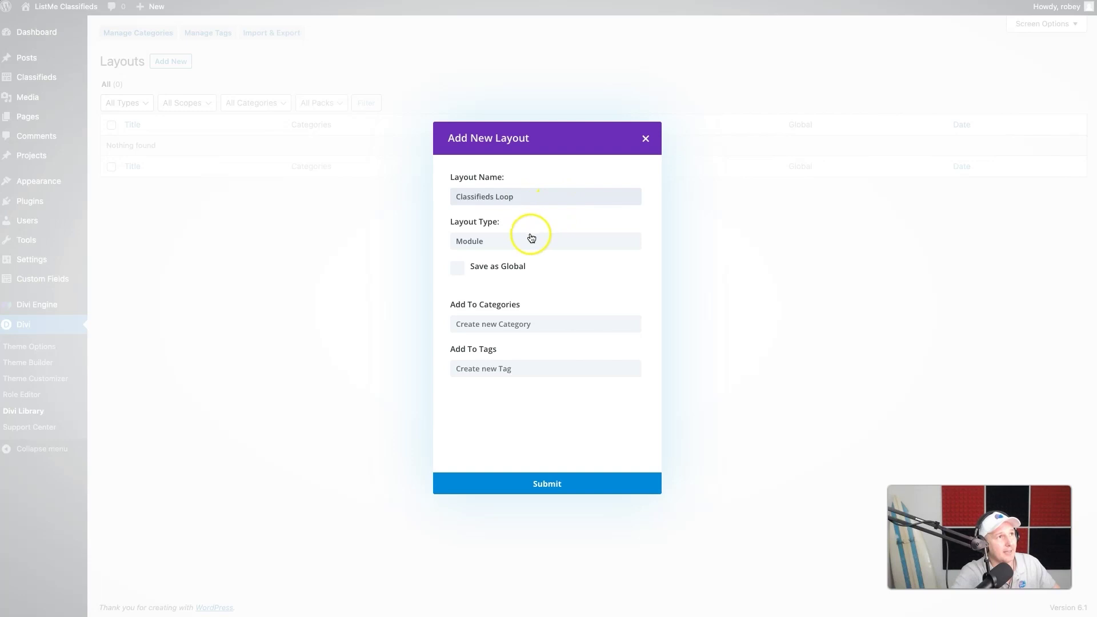
Set the layout type to Layout, add the new category "Loops" and submit the layout.
left_click(487, 241)
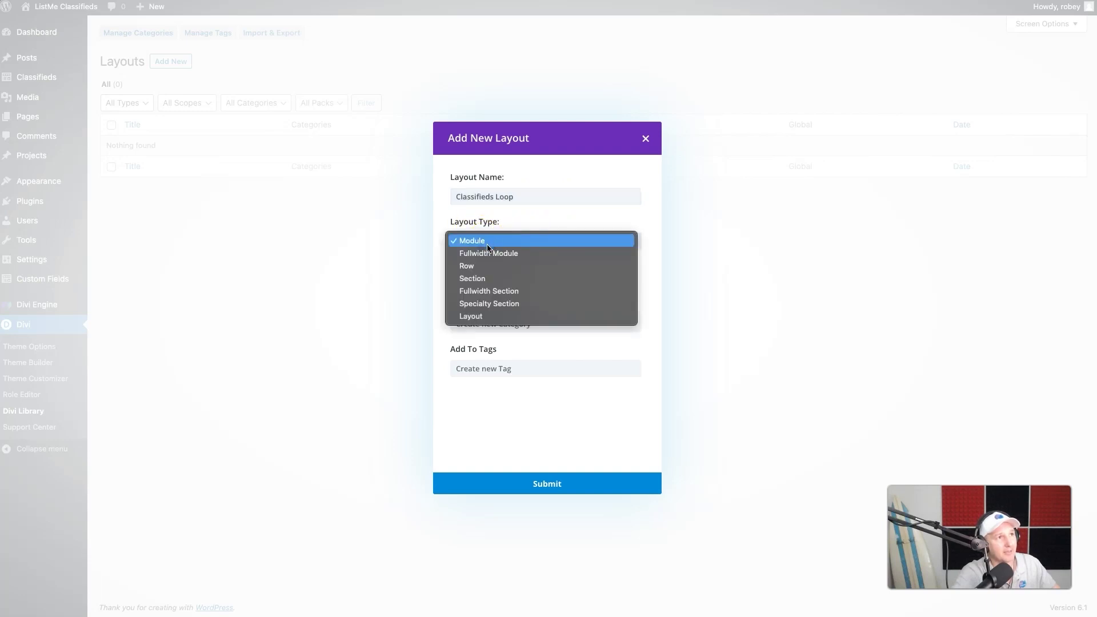
left_click(479, 316)
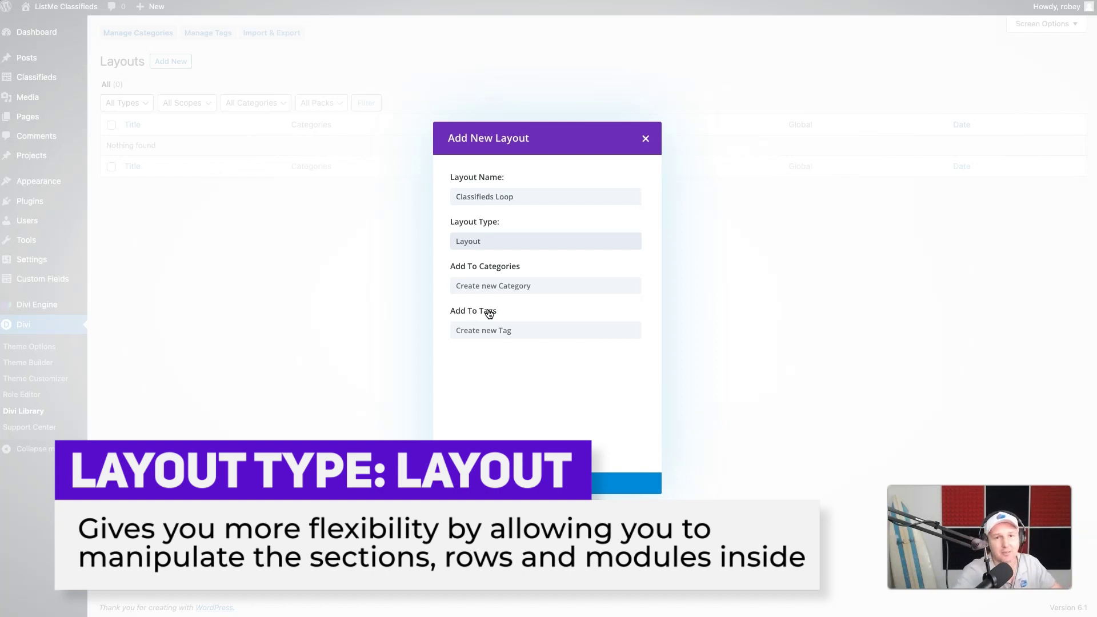
left_click(503, 286)
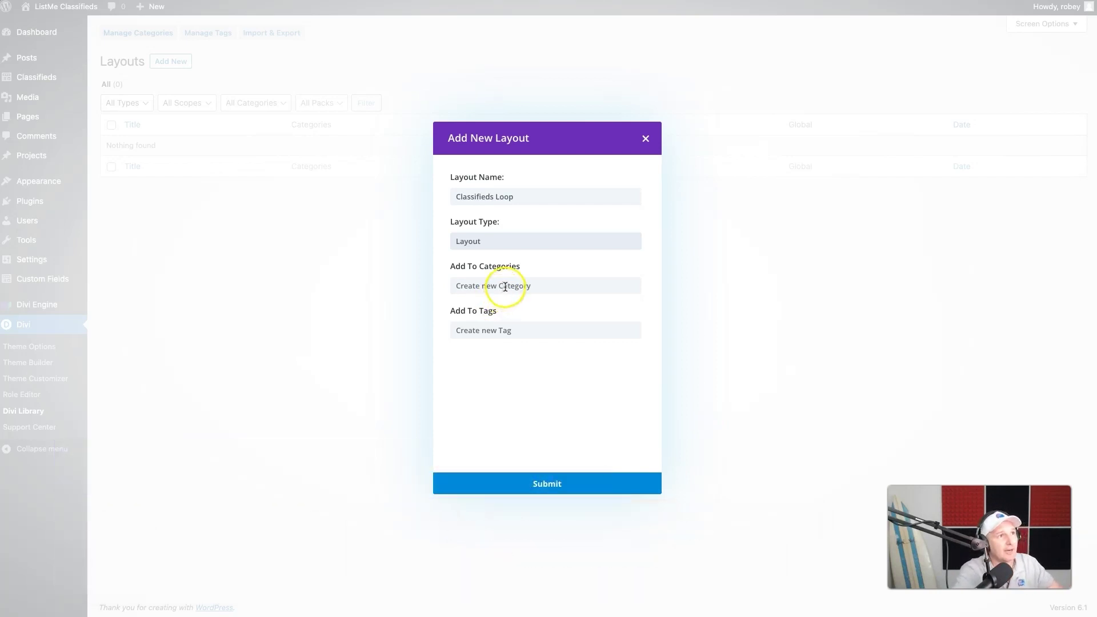
left_click(487, 284)
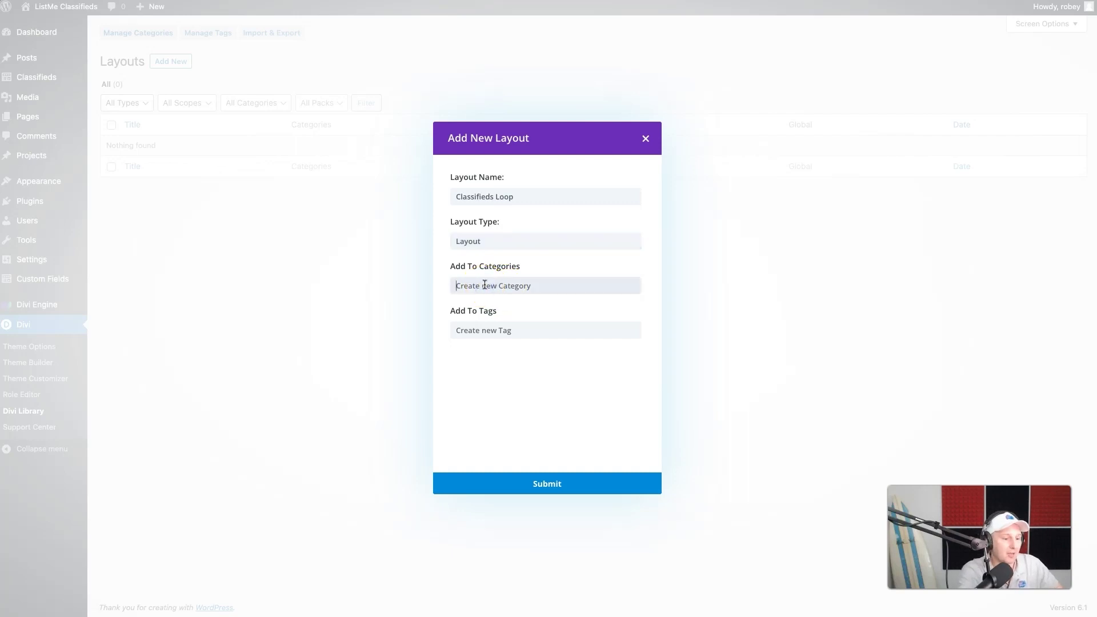
type("Loops")
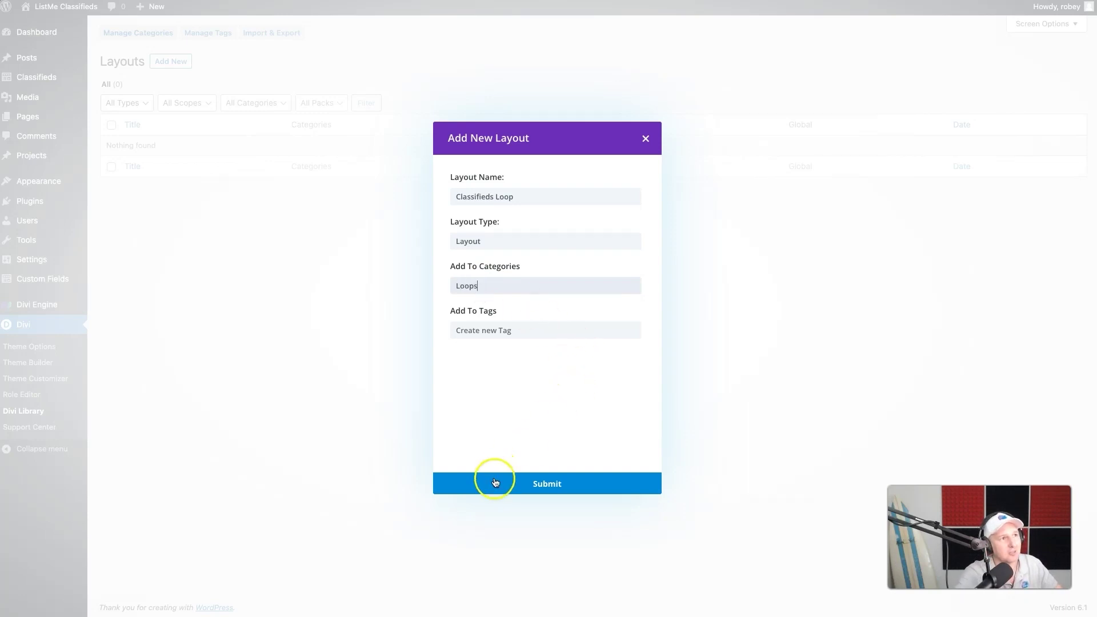
left_click(518, 485)
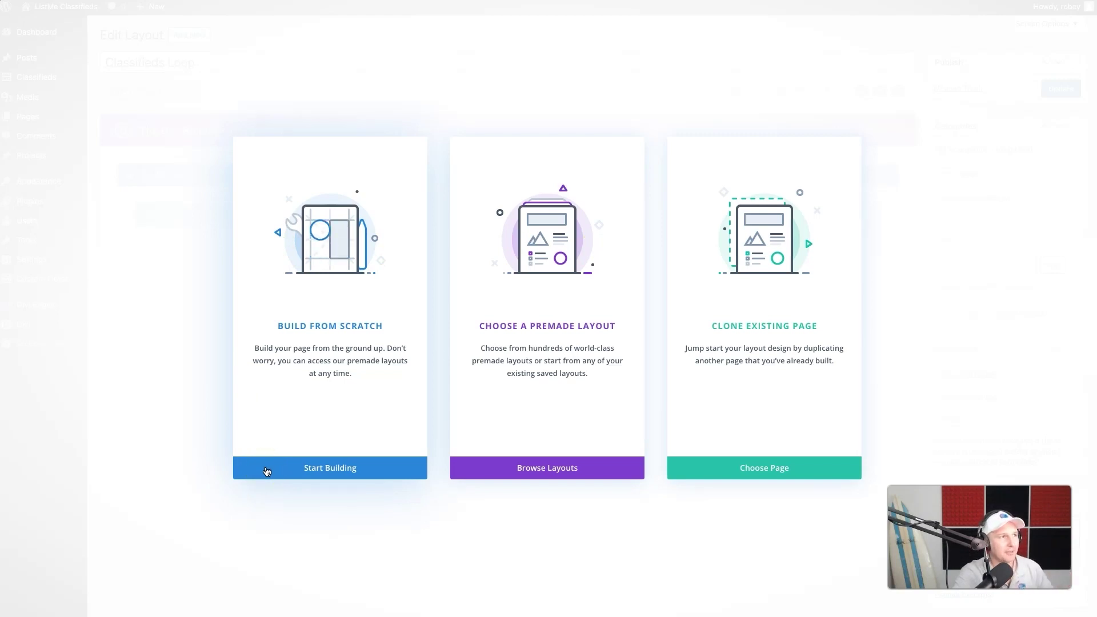
Build the layout from scratch with a single-column row and switch the builder preview to phone view.
left_click(306, 468)
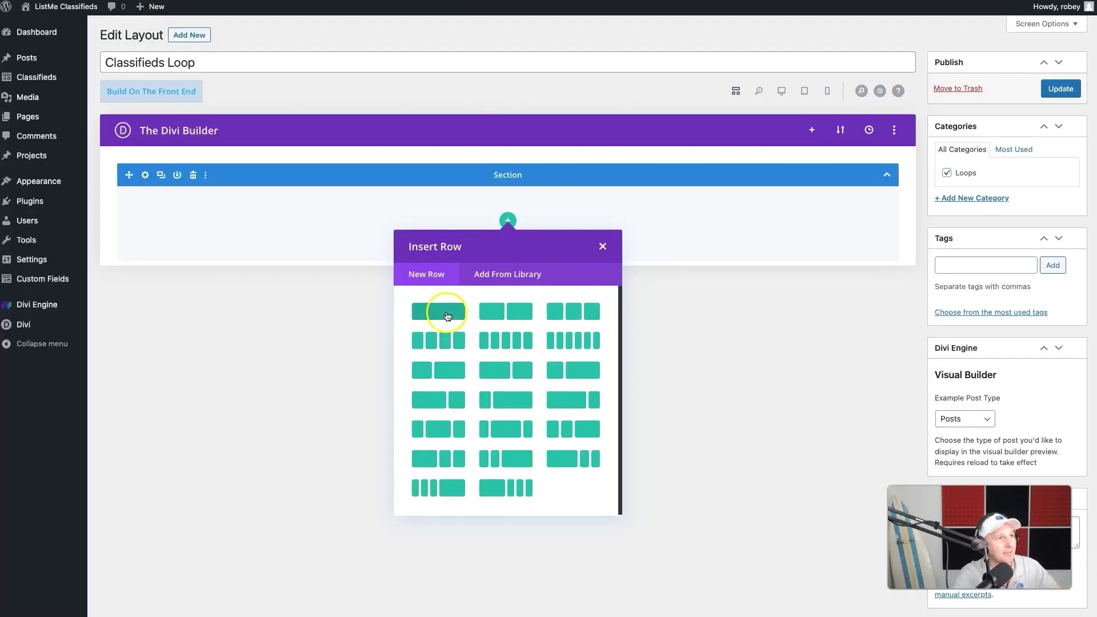
left_click(447, 316)
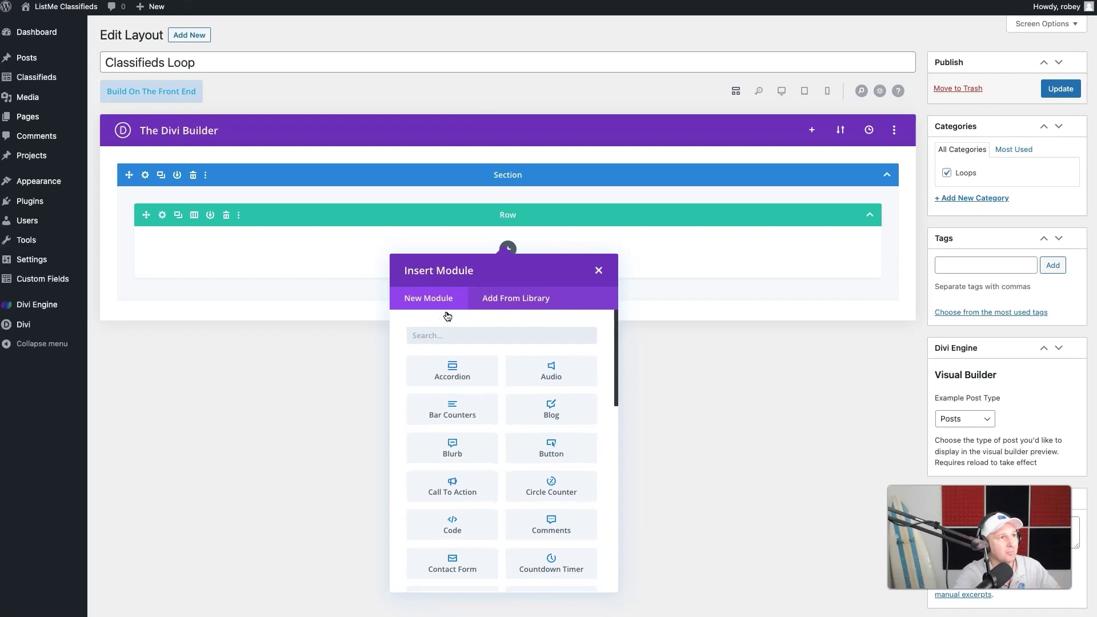
left_click(827, 94)
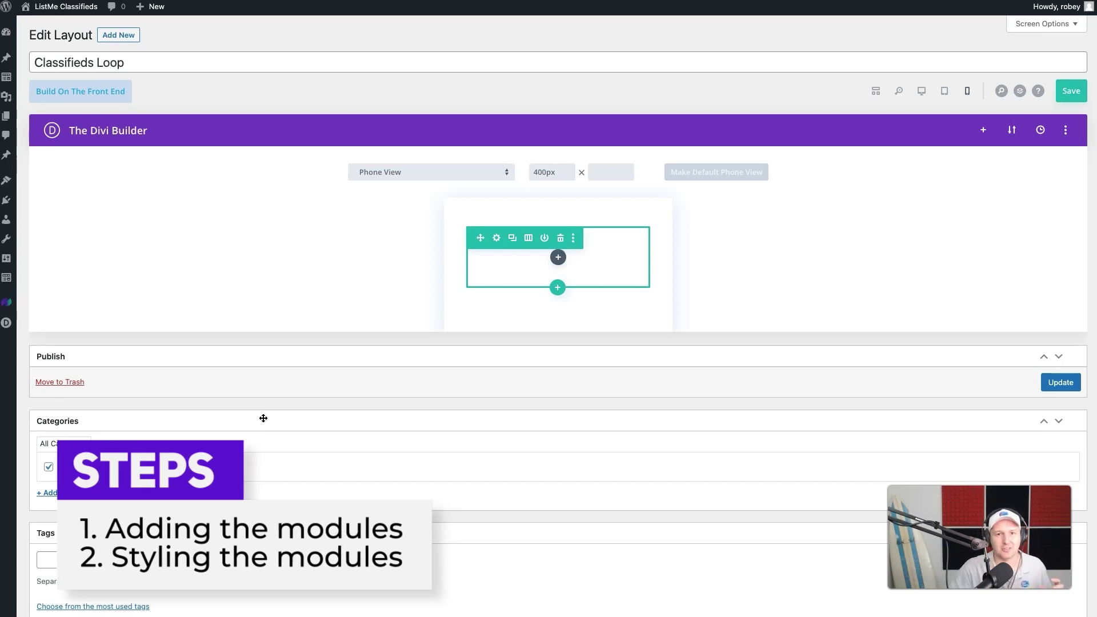
Insert a Thumbnail - Divi Machine module into the row and set its thumbnail image size to large.
left_click(558, 258)
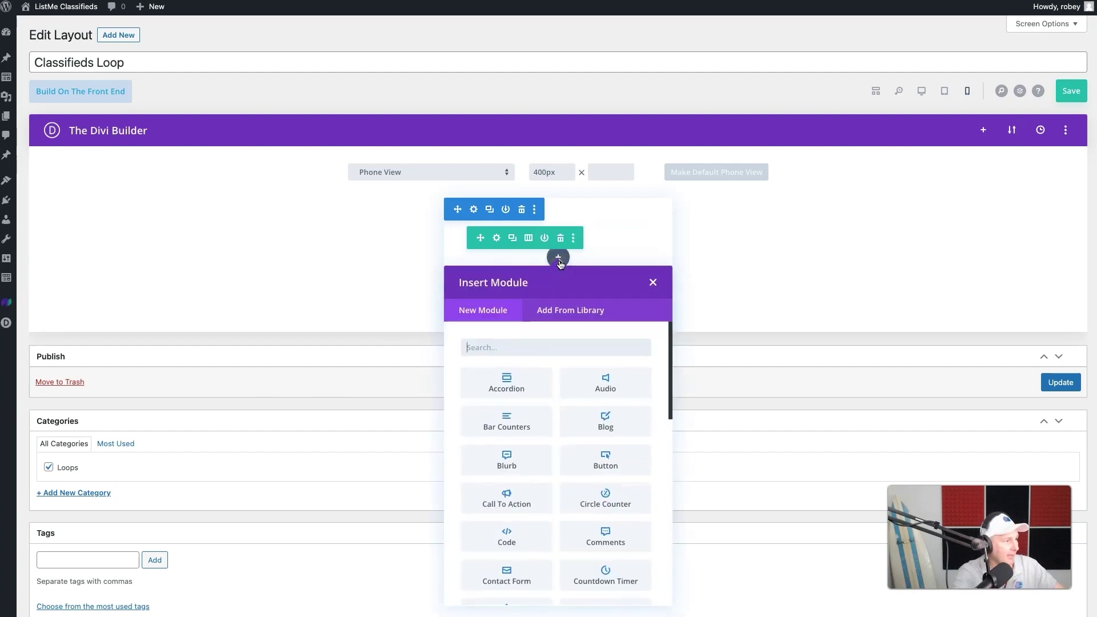
type("th")
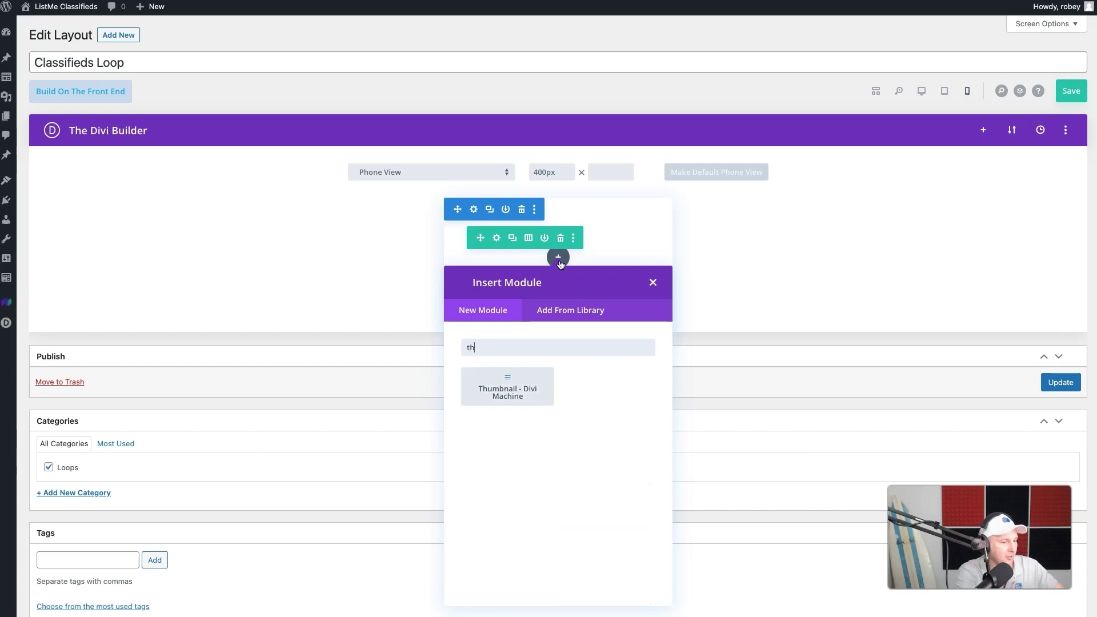
key("BackSpace")
key("BackSpace")
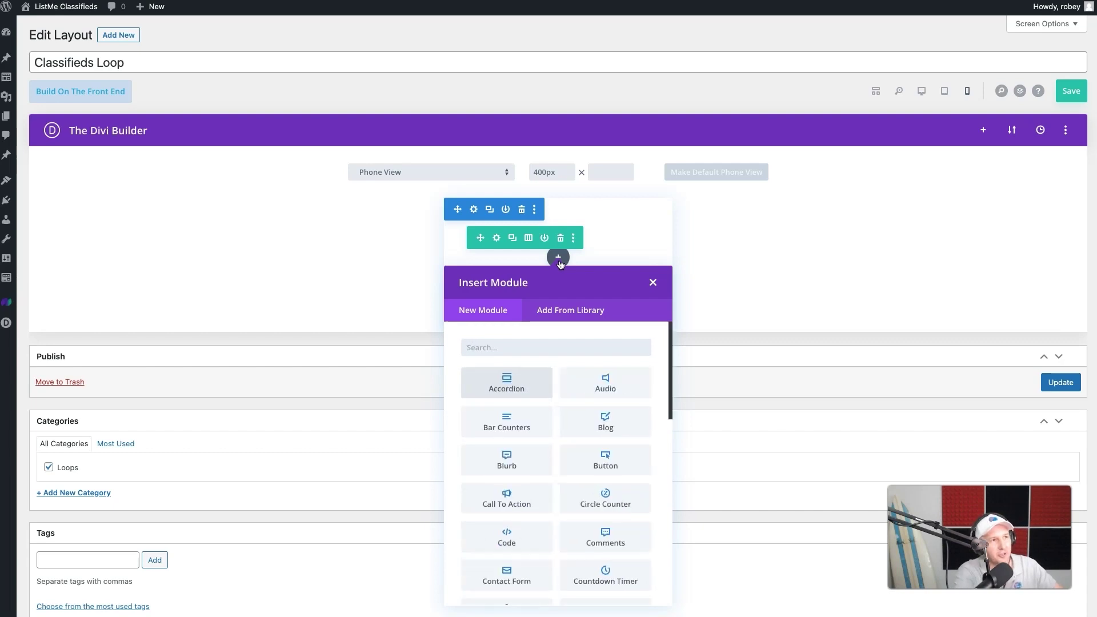
scroll(594, 508, "down", 15)
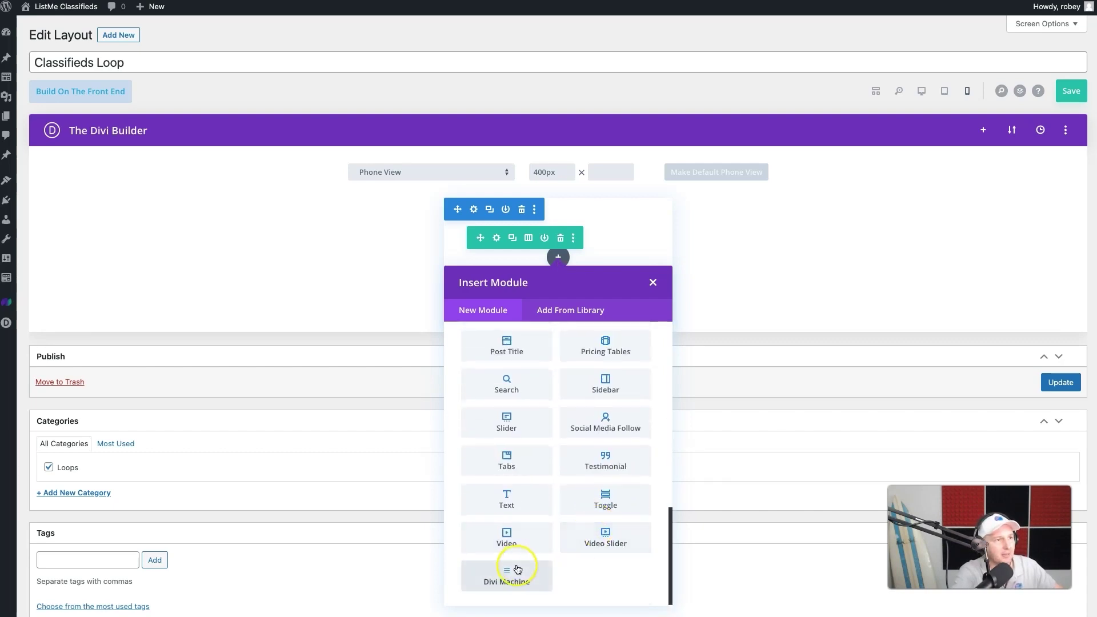
left_click(507, 580)
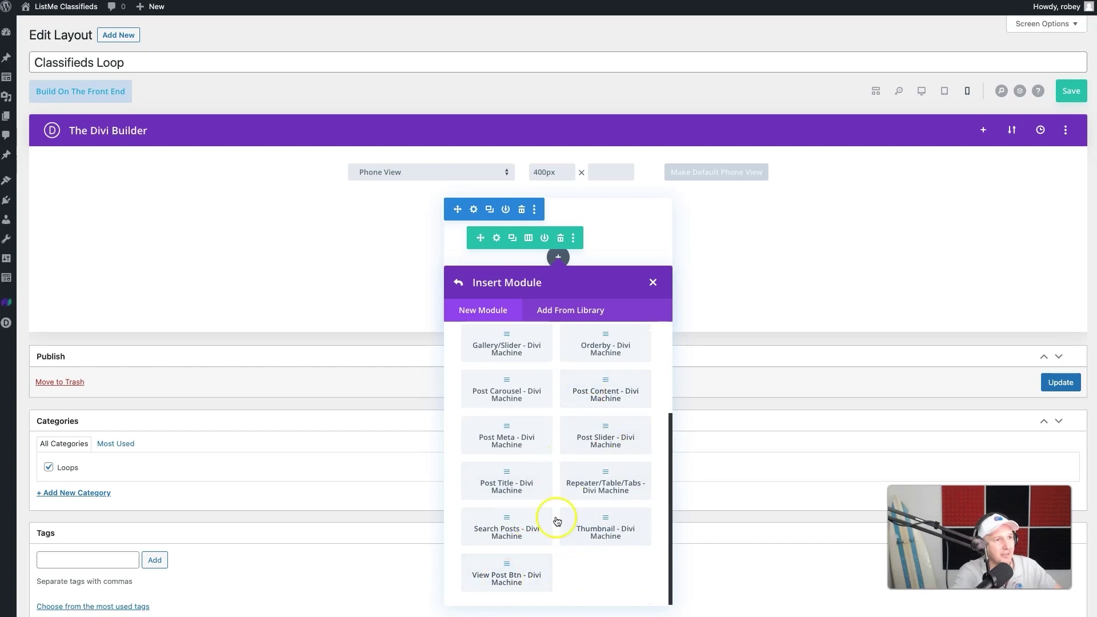
left_click(605, 521)
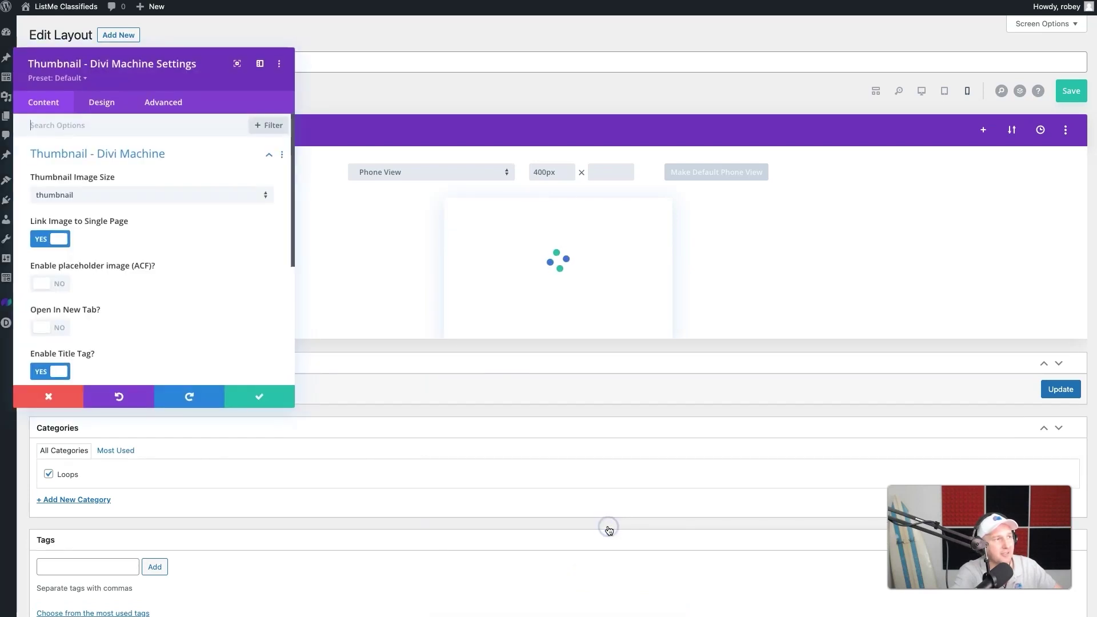
left_click(110, 198)
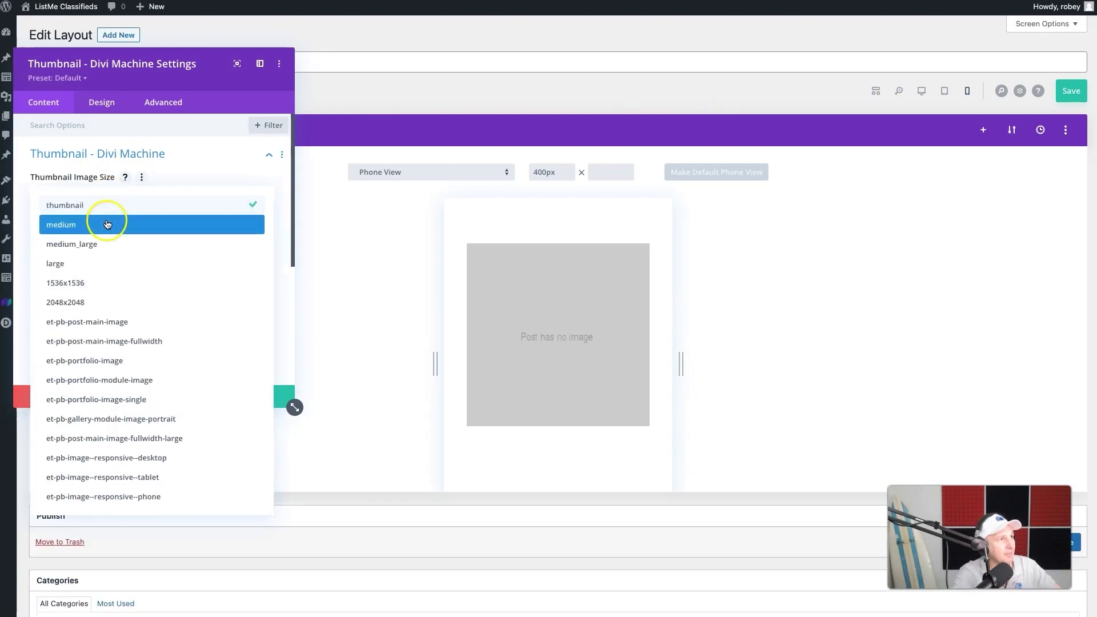
left_click(102, 264)
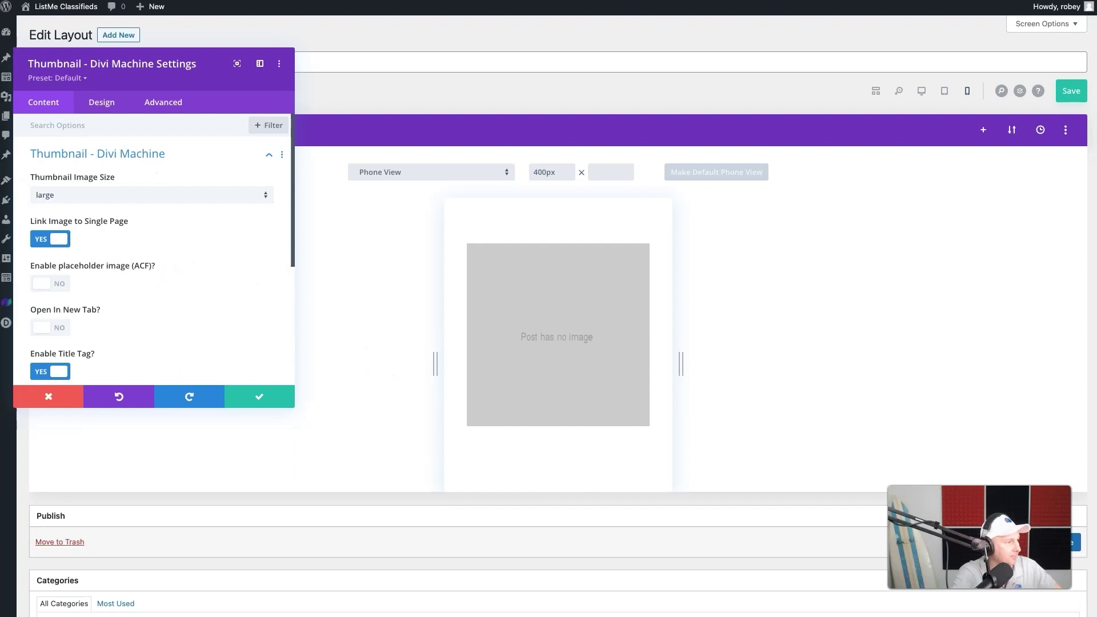
Set the thumbnail's image style to Flip Image with "Gallery - Image 2" as the second image.
scroll(207, 212, "down", 3)
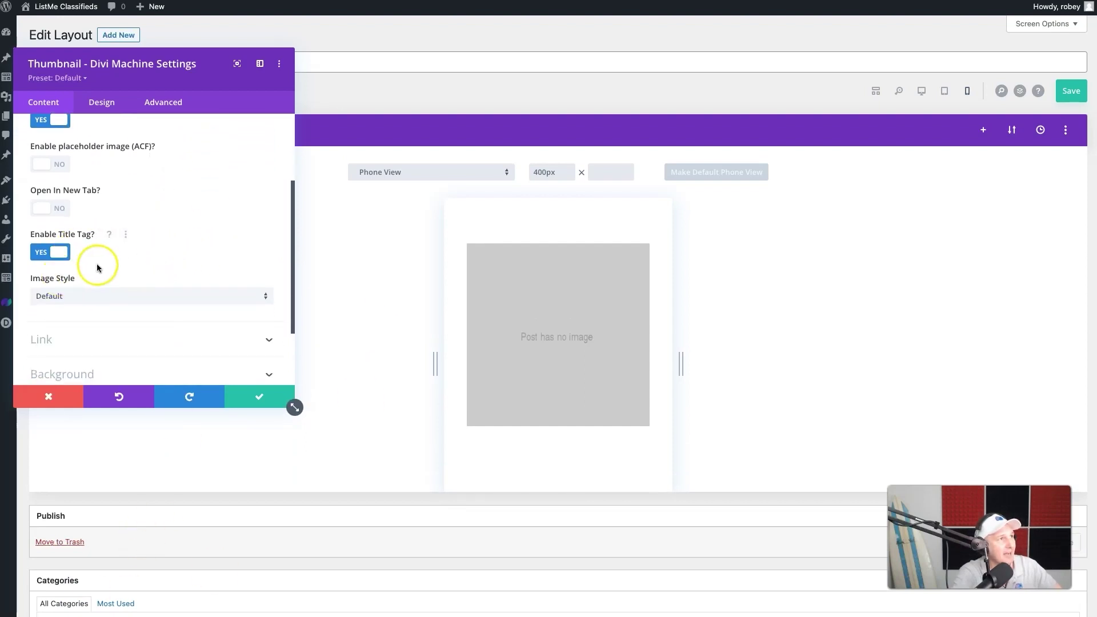
left_click(116, 295)
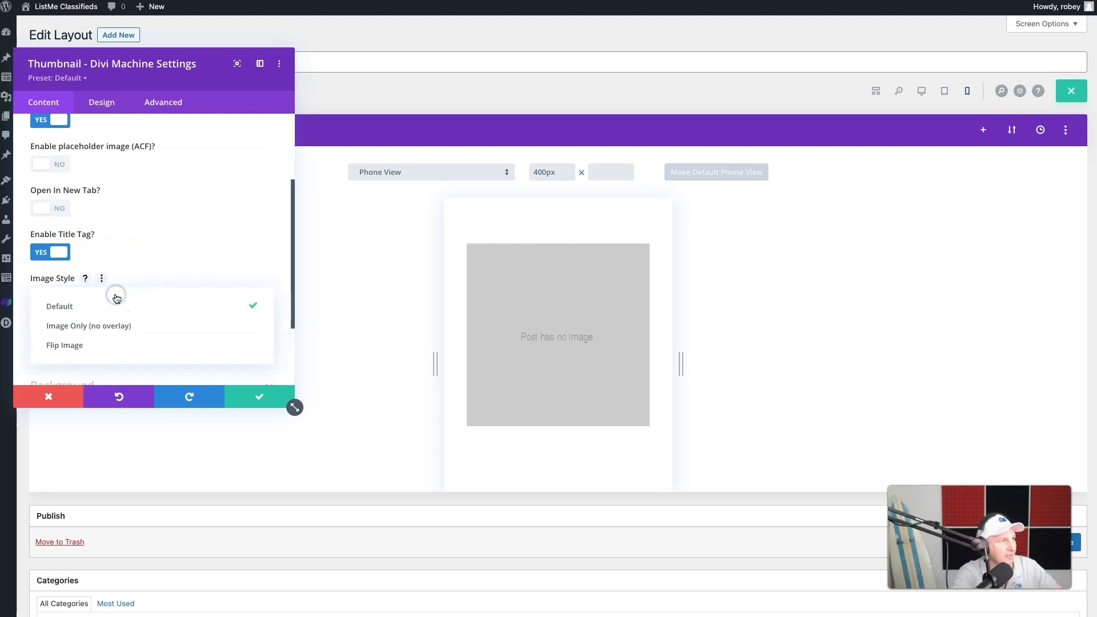
left_click(107, 347)
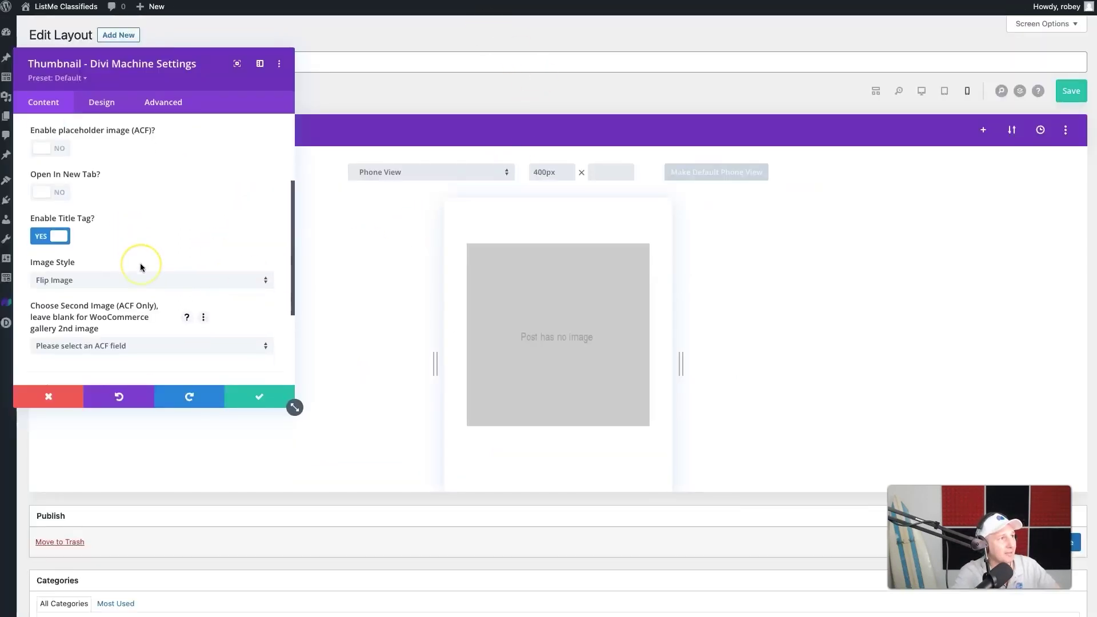
scroll(141, 266, "down", 2)
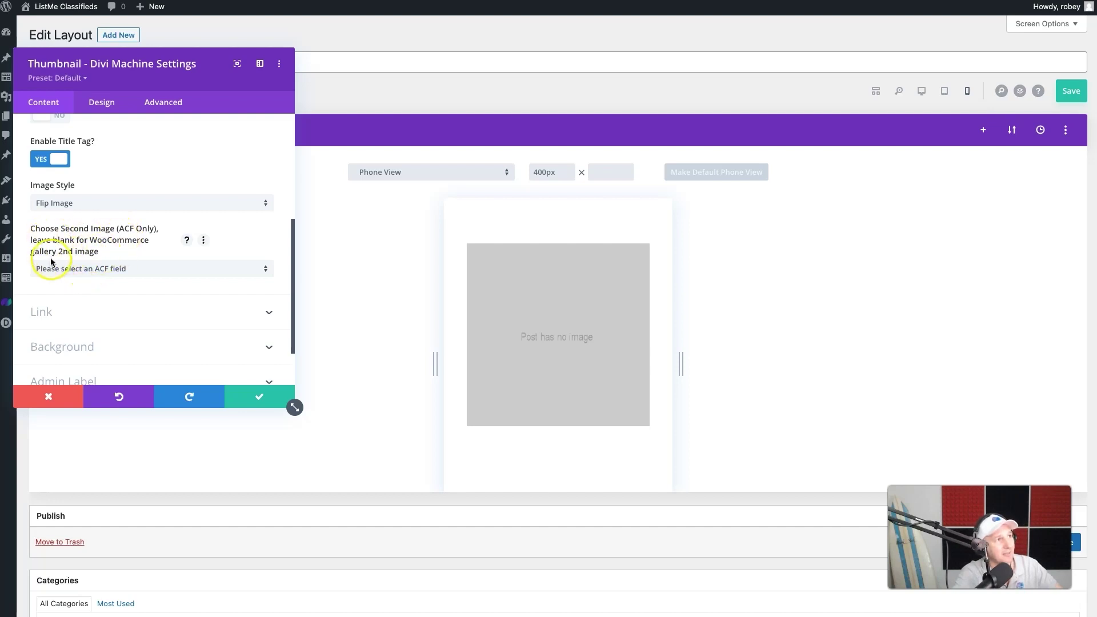
left_click(76, 274)
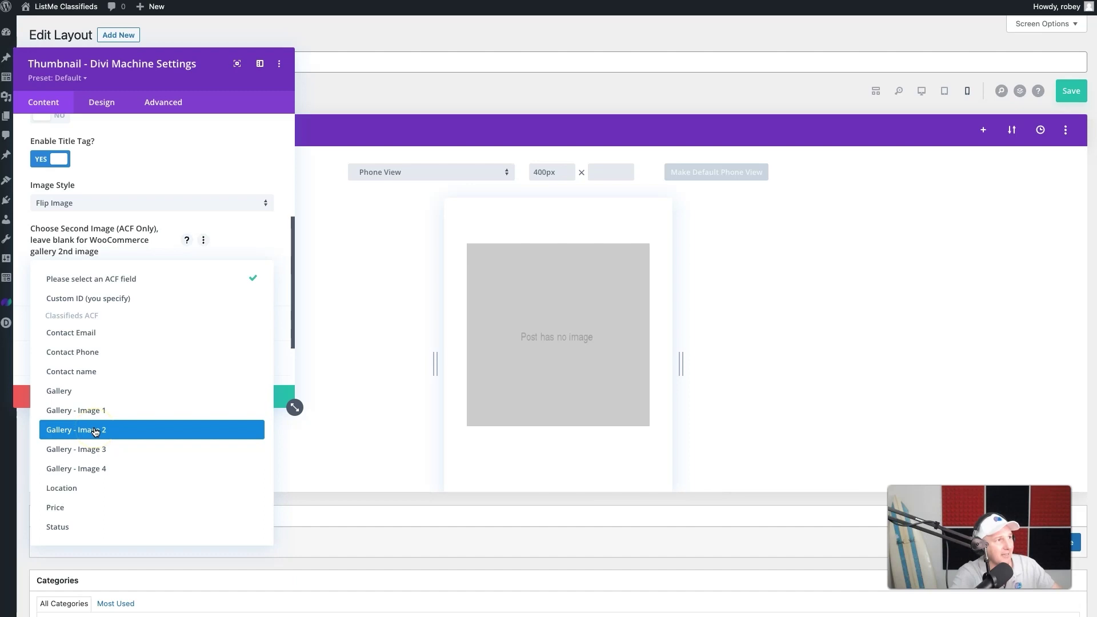
left_click(95, 432)
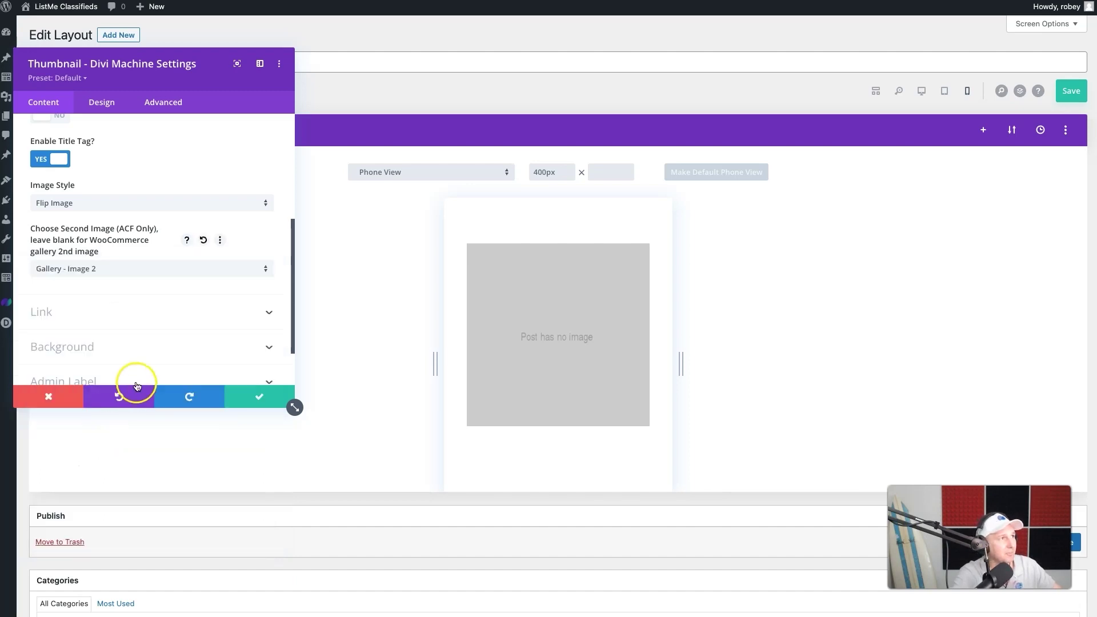
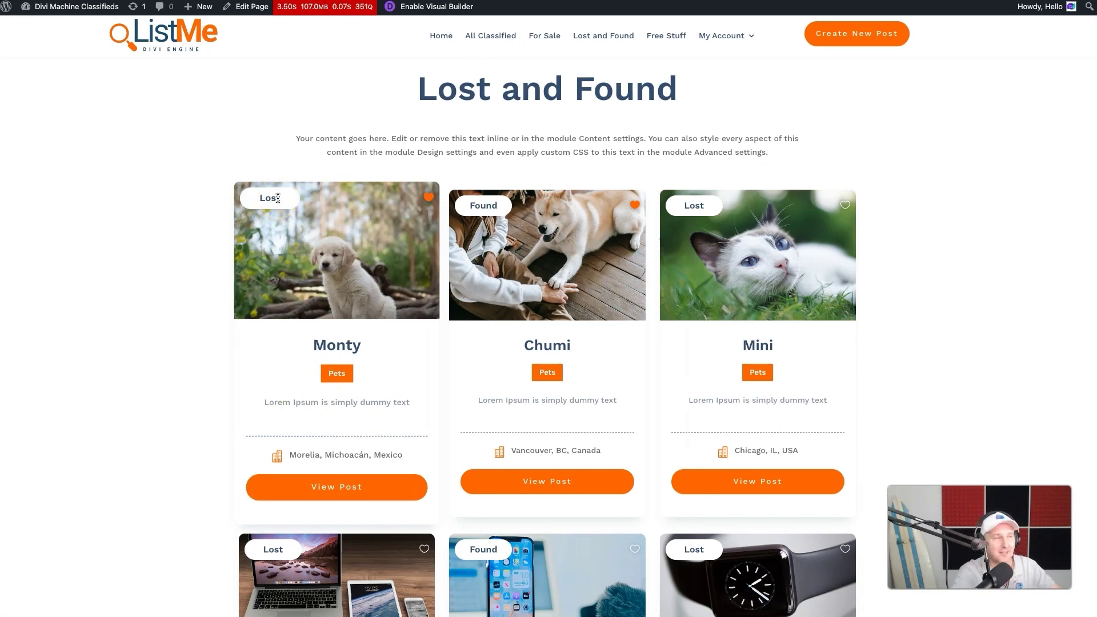
Insert an ACF Item - Divi Machine module below the thumbnail and set its ACF name to Status.
left_click(273, 208)
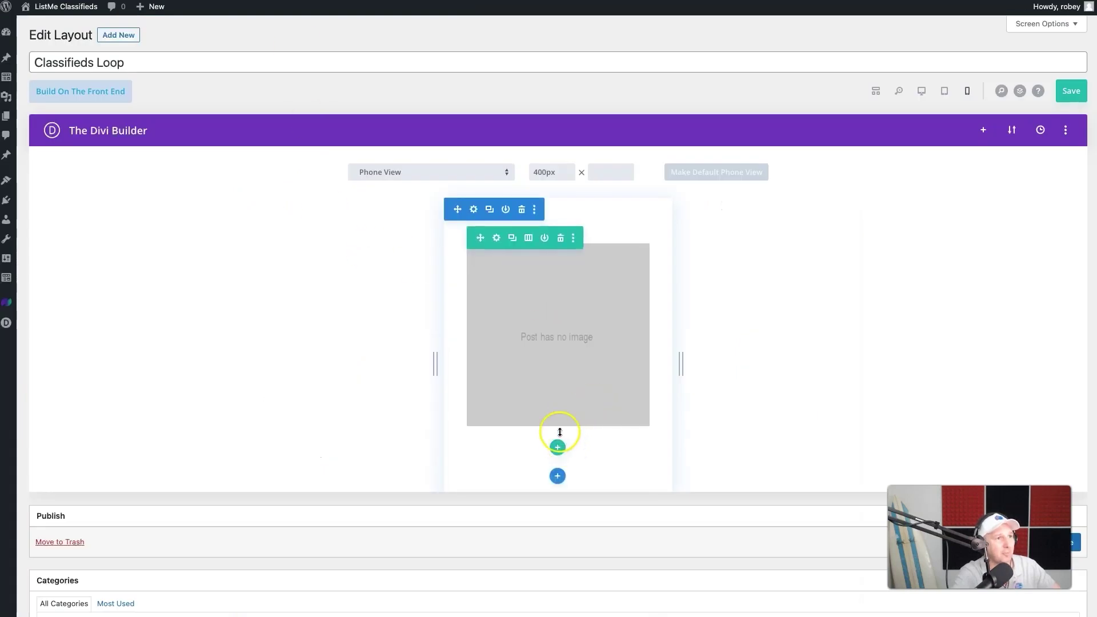
mouse_move(558, 414)
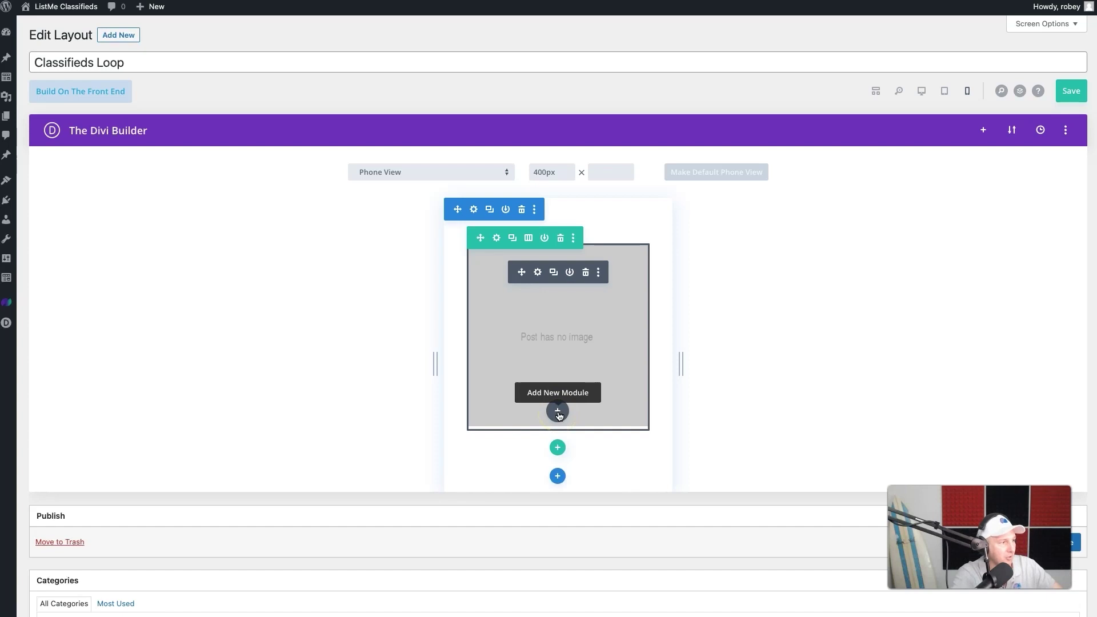
left_click(559, 413)
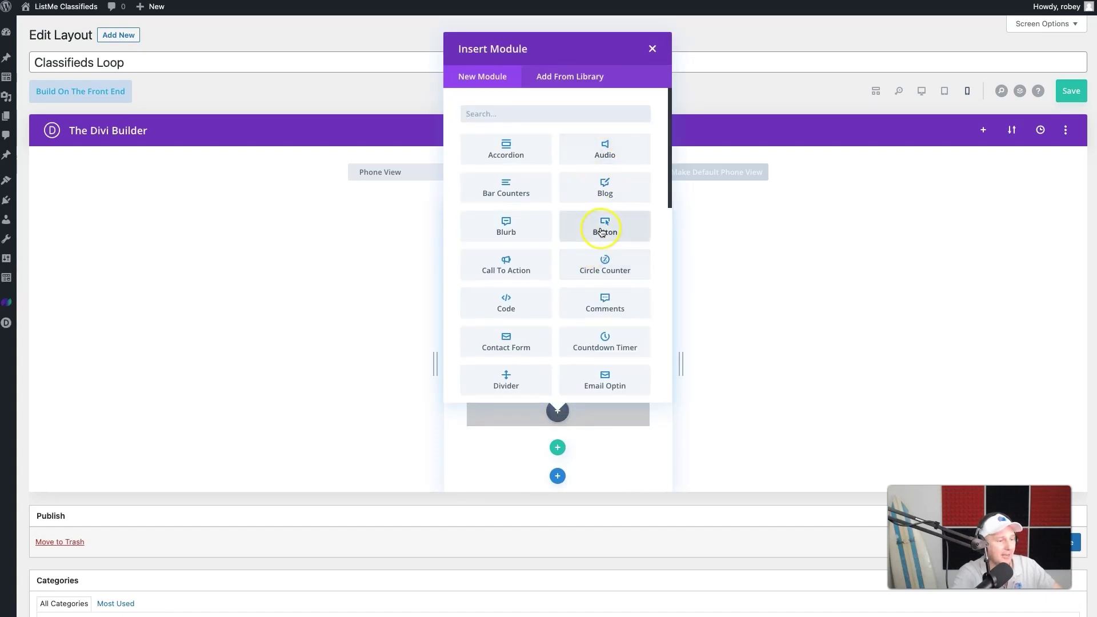
type("acf")
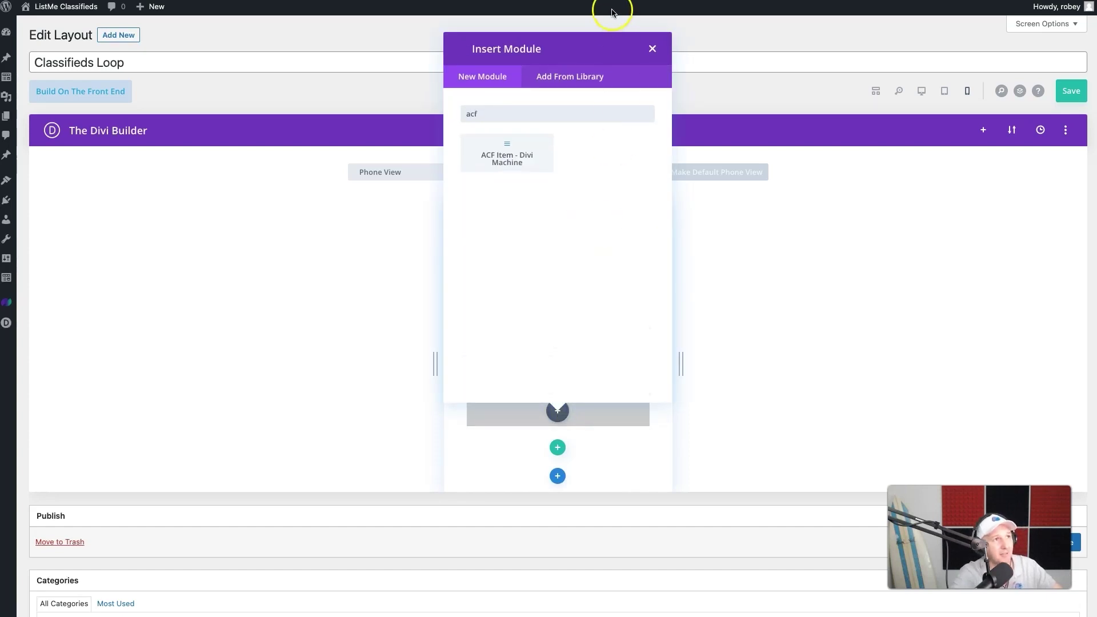
left_click(517, 152)
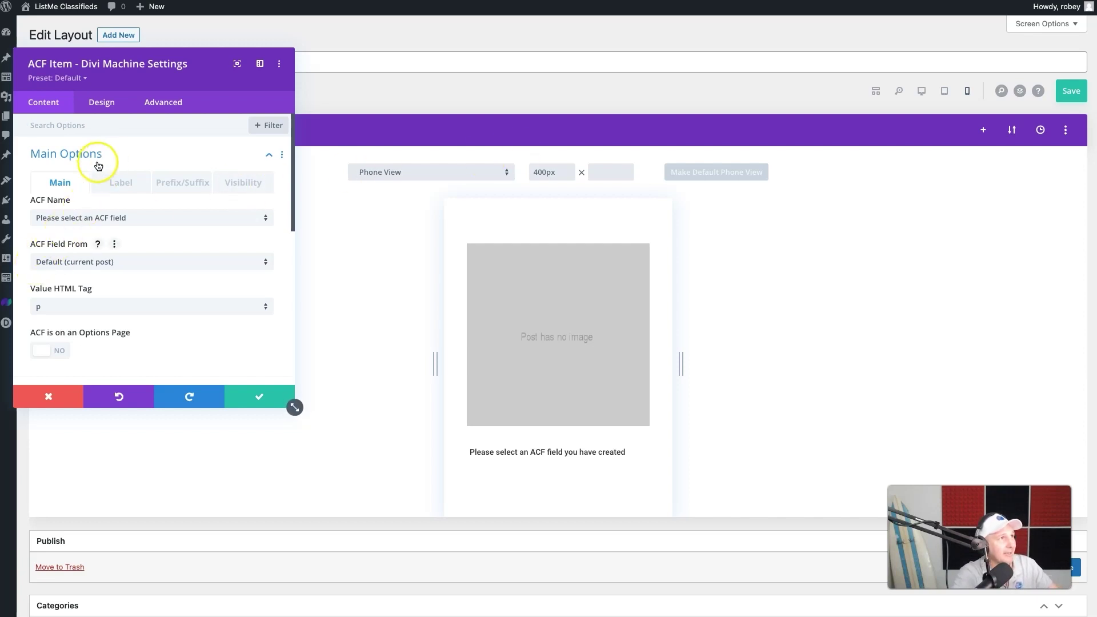
left_click(58, 217)
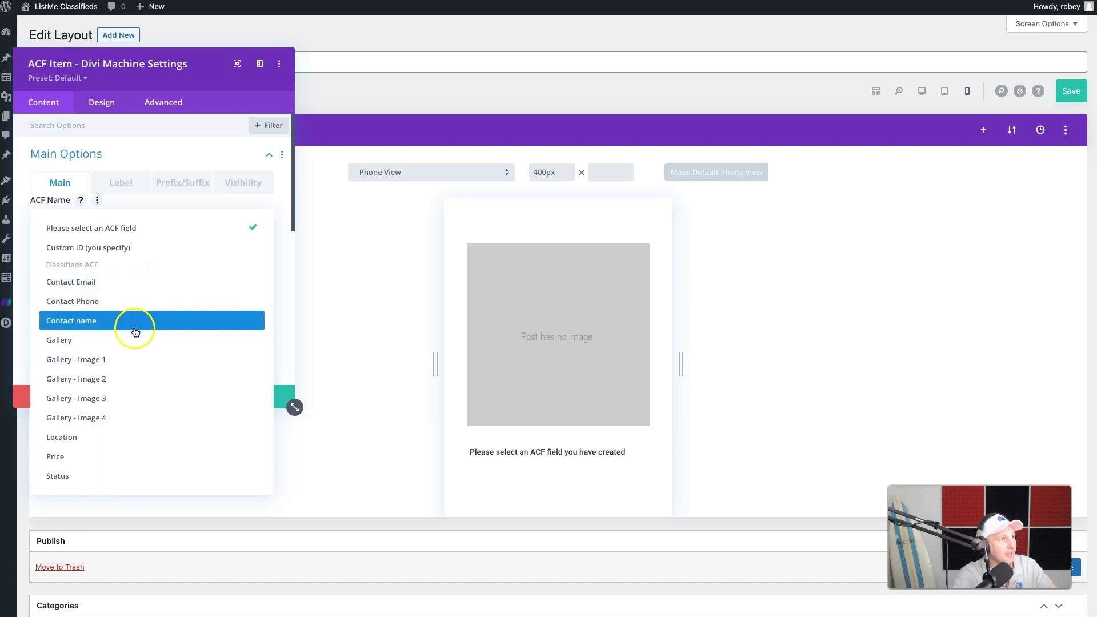
left_click(114, 475)
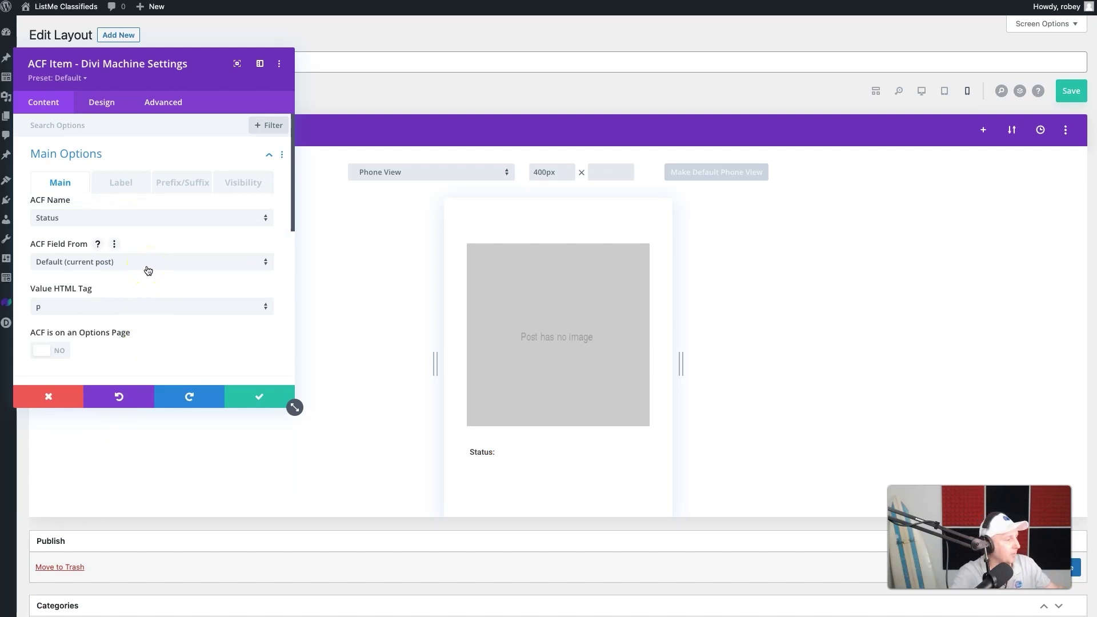
left_click(148, 269)
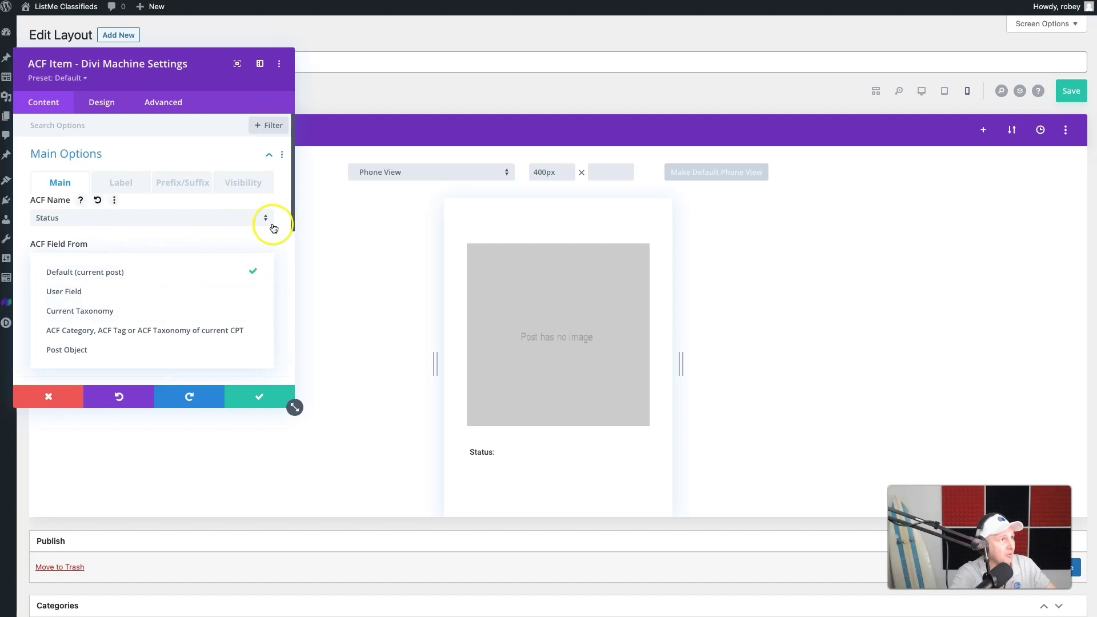
left_click(275, 219)
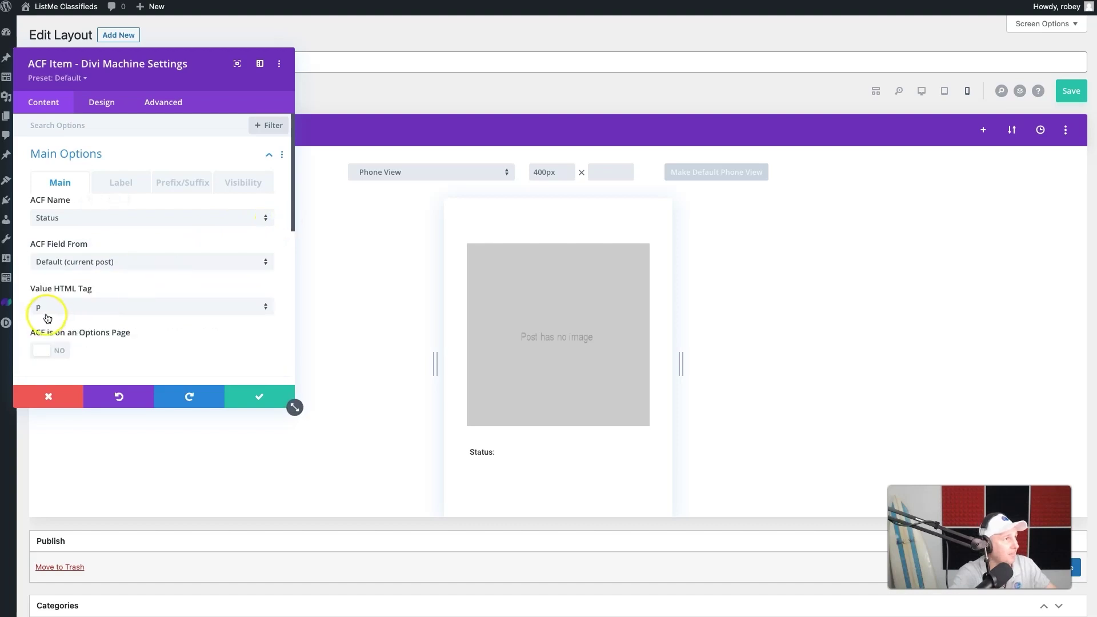
left_click(97, 313)
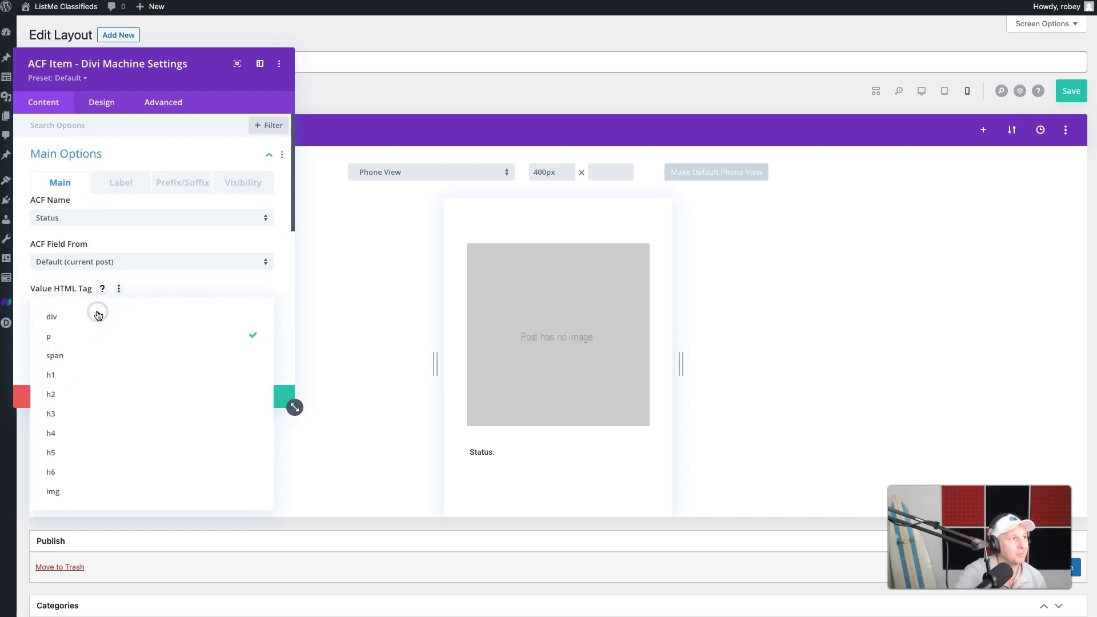
left_click(290, 282)
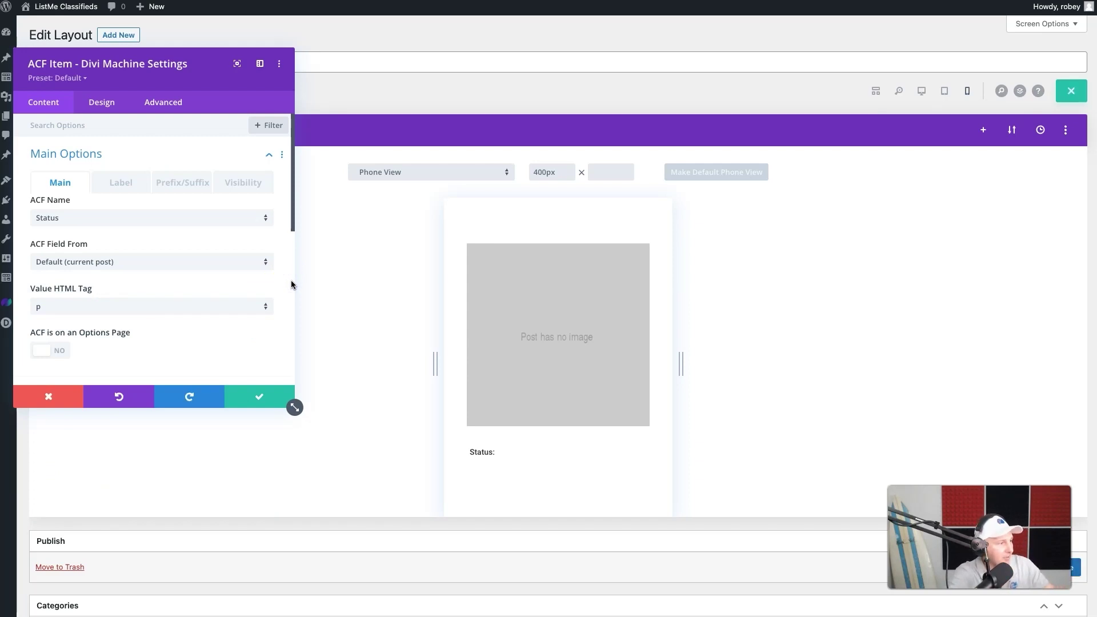
Hide the Status item's label, give the module a white background colour and save its settings.
left_click(131, 186)
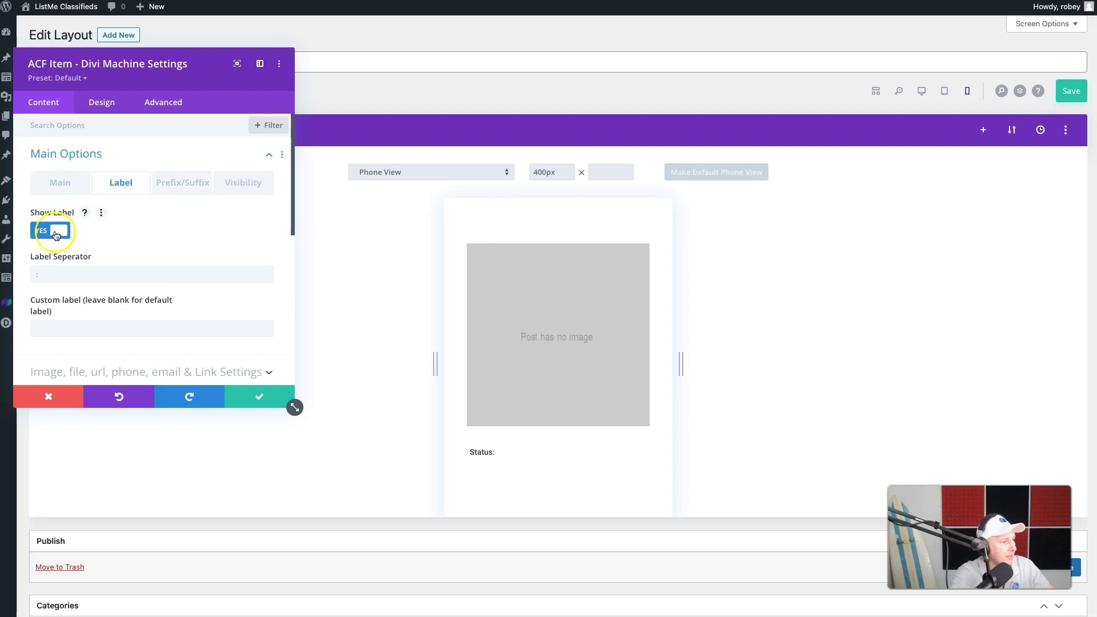
left_click(55, 232)
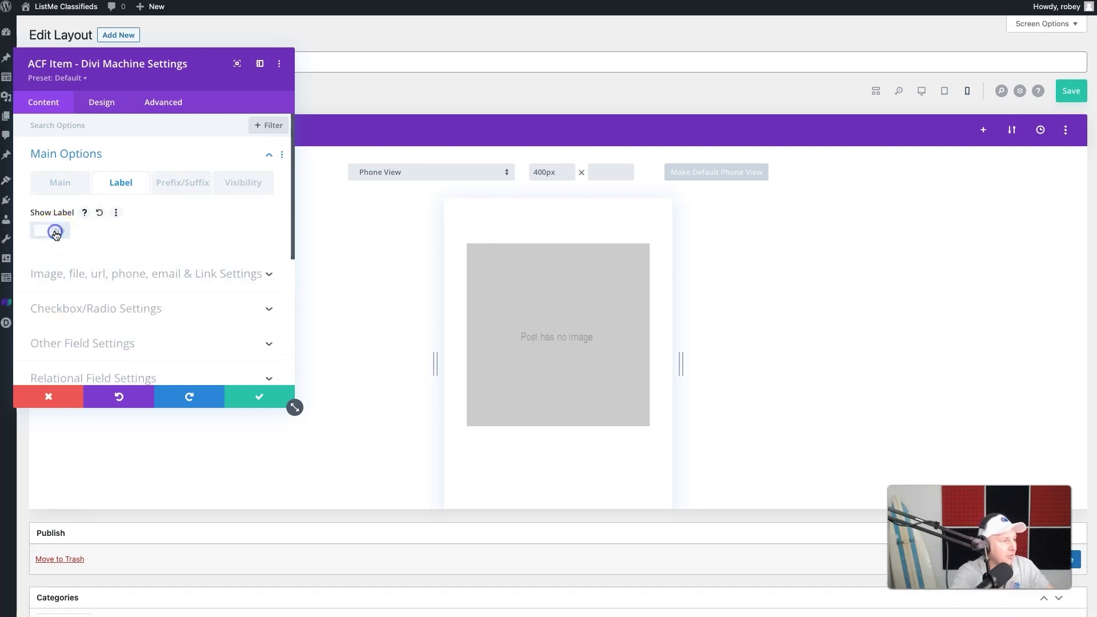
scroll(166, 248, "down", 5)
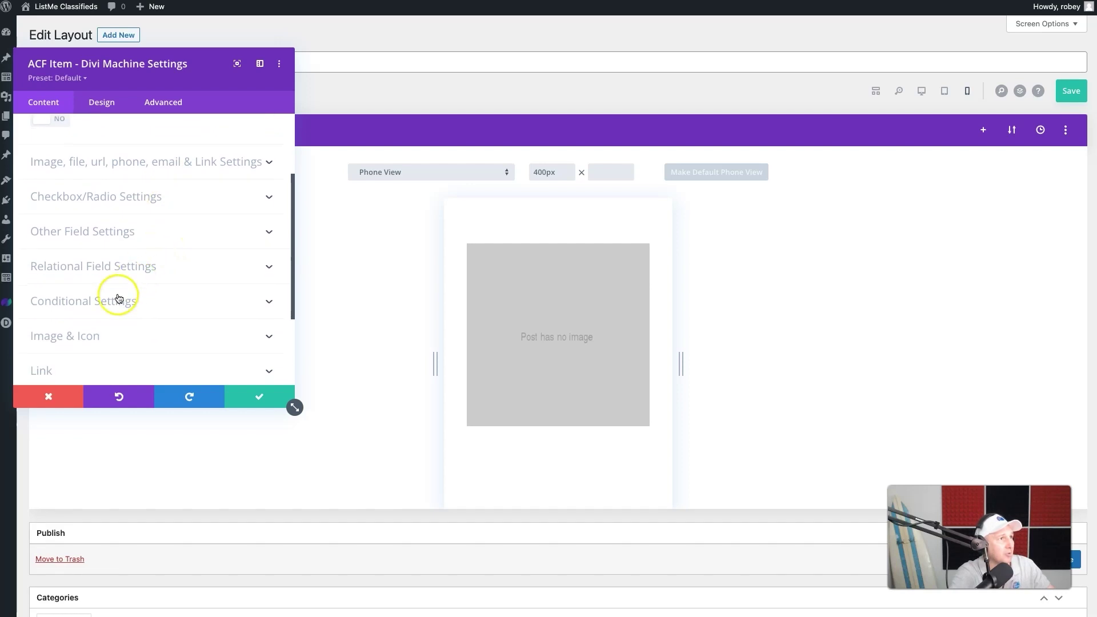
scroll(106, 358, "down", 3)
left_click(104, 341)
left_click(90, 327)
left_click(90, 326)
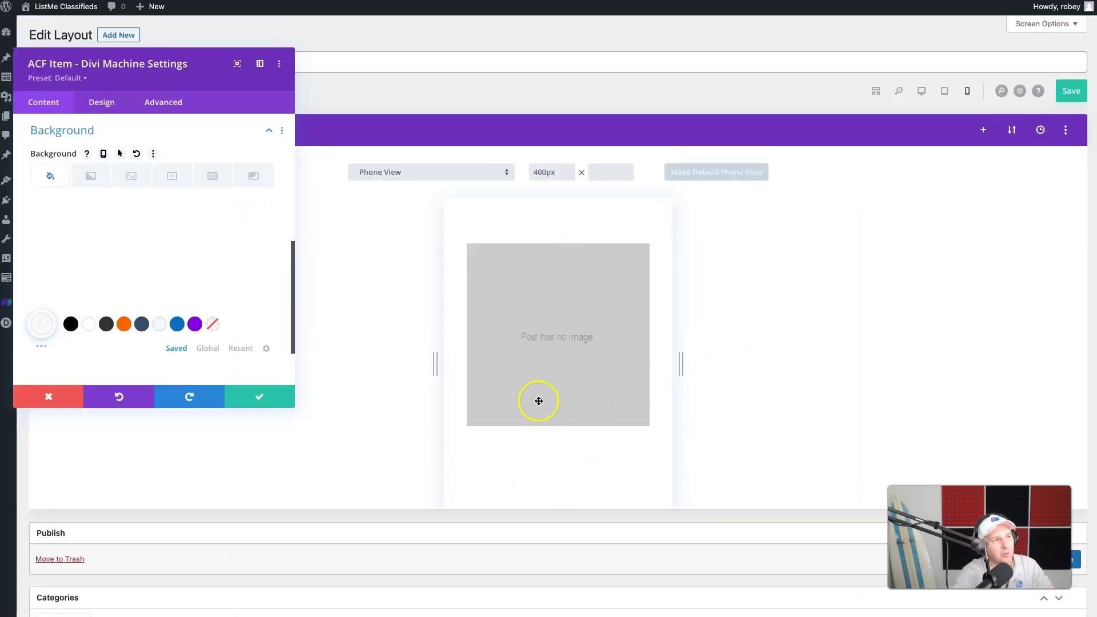
left_click(256, 399)
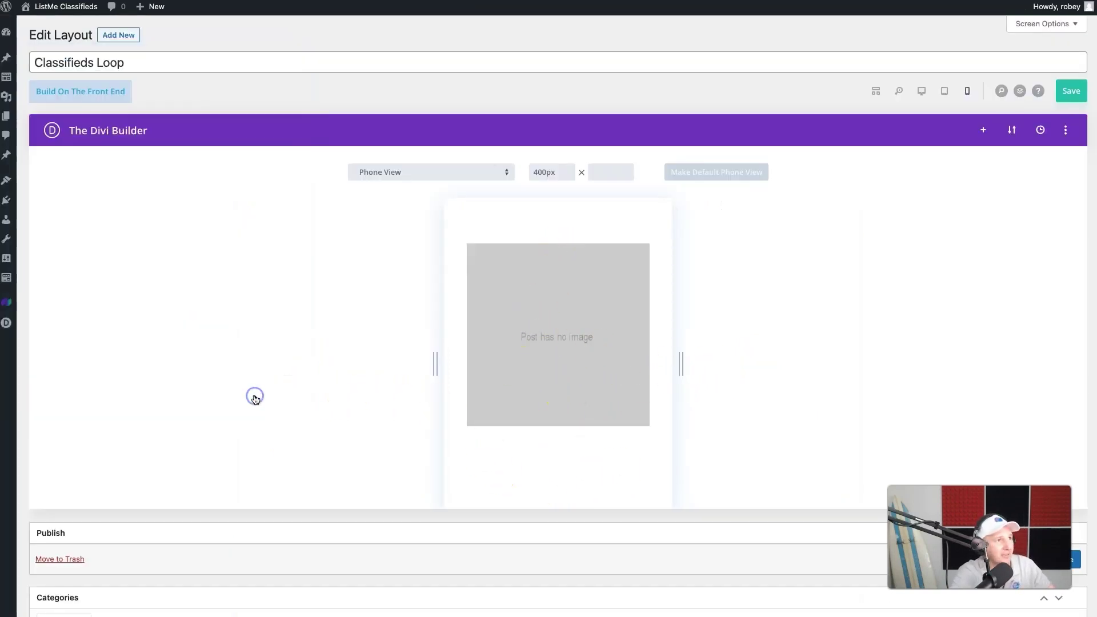
Switch the builder to wireframe view and update the Classifieds Loop layout.
left_click(884, 93)
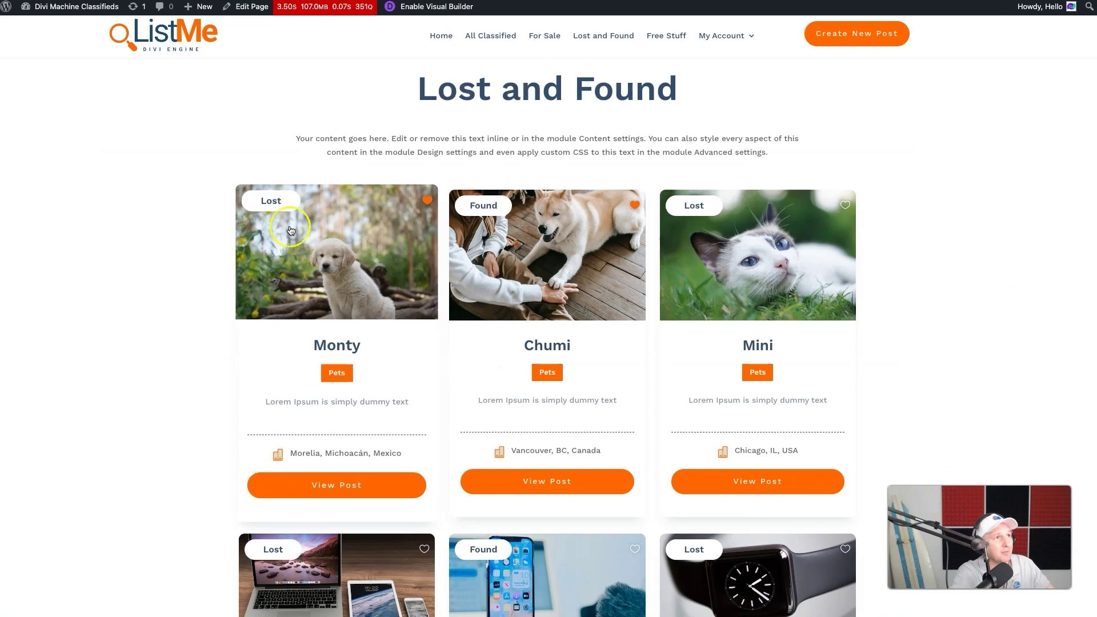
left_click(429, 201)
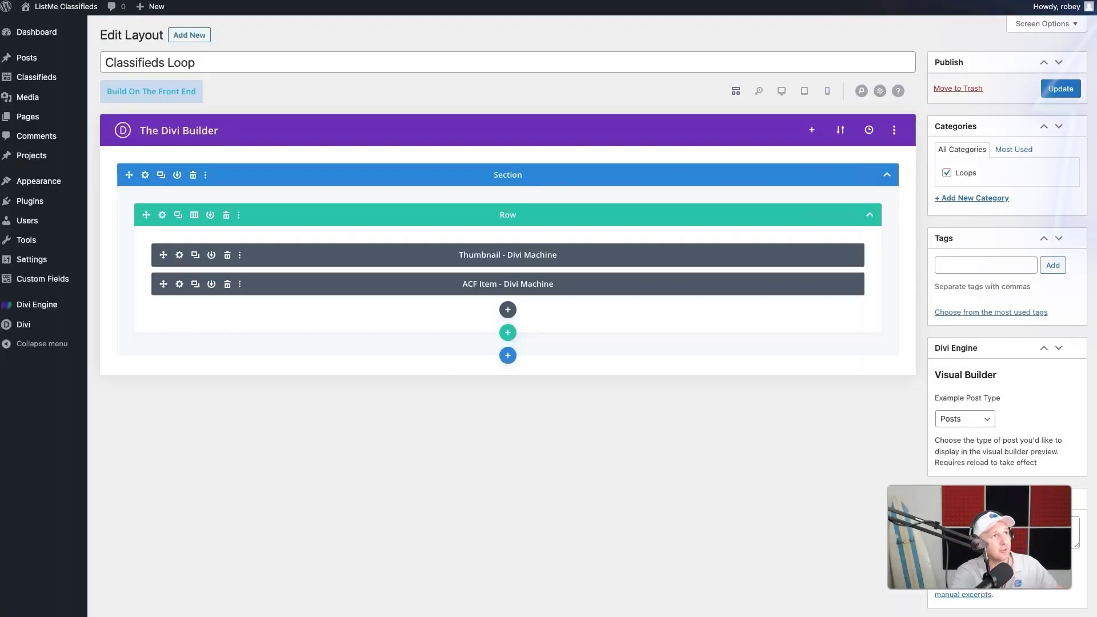
left_click(1060, 89)
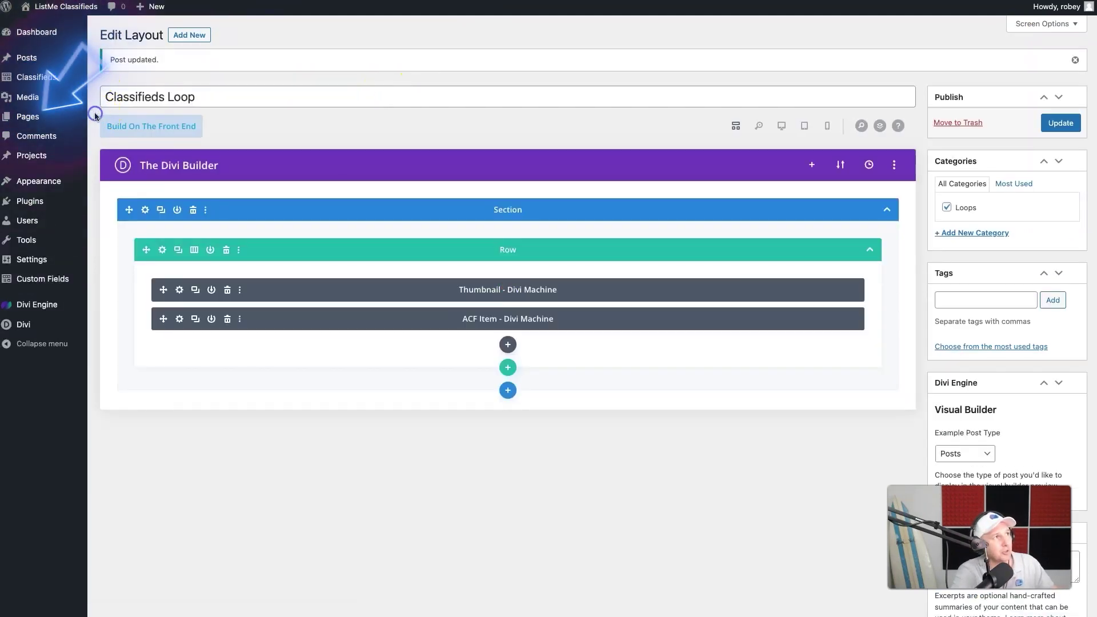
Add a new page and start building it from scratch with the Divi Builder.
mouse_move(29, 115)
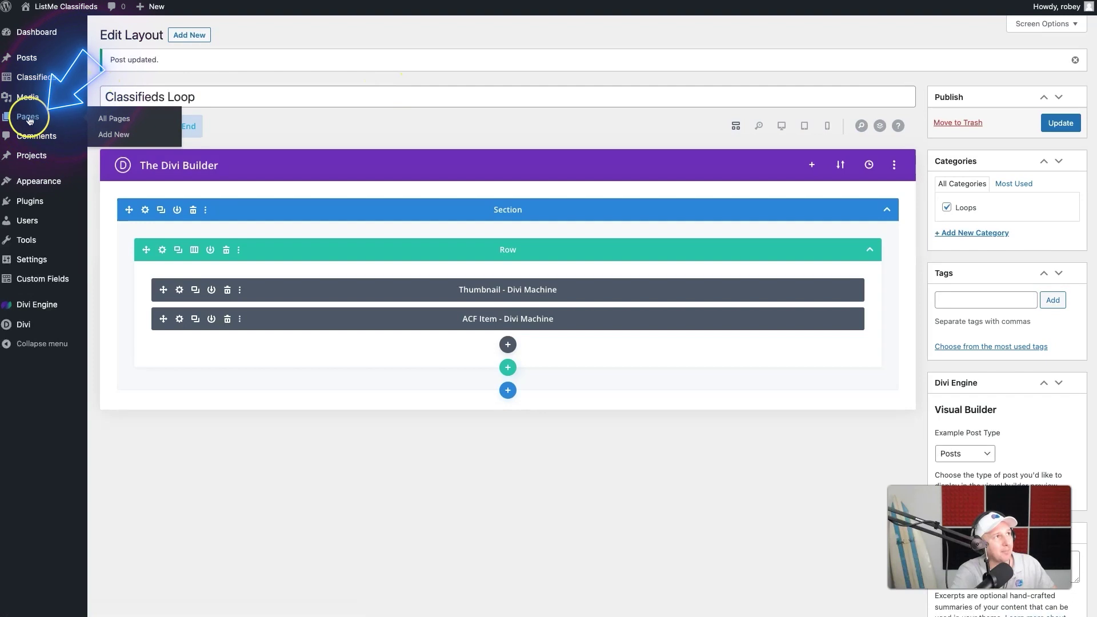
left_click(119, 135)
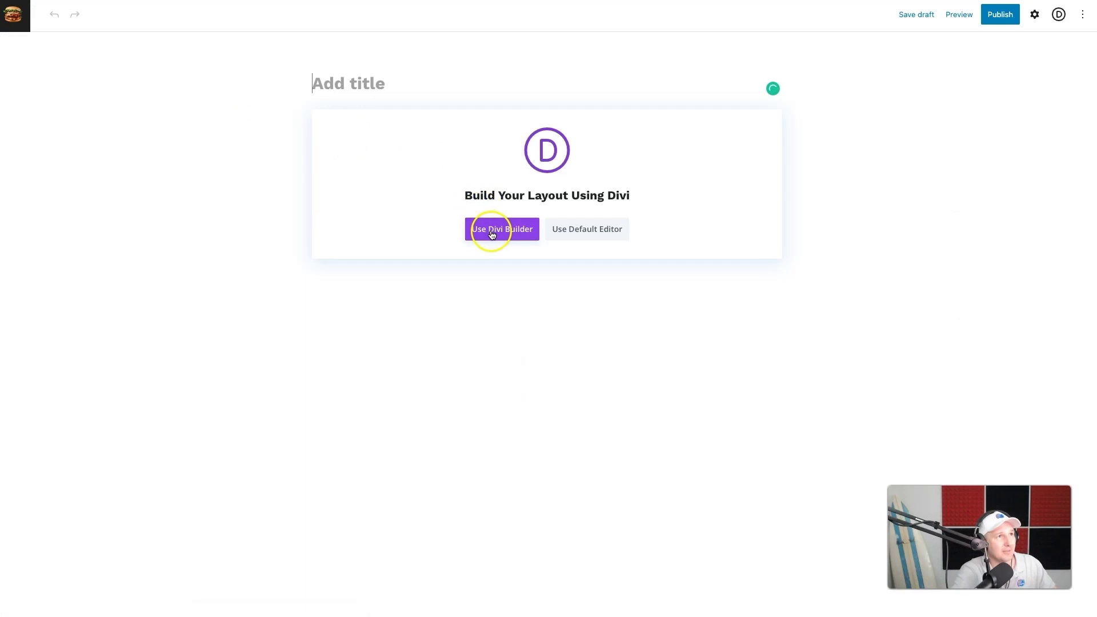
left_click(490, 231)
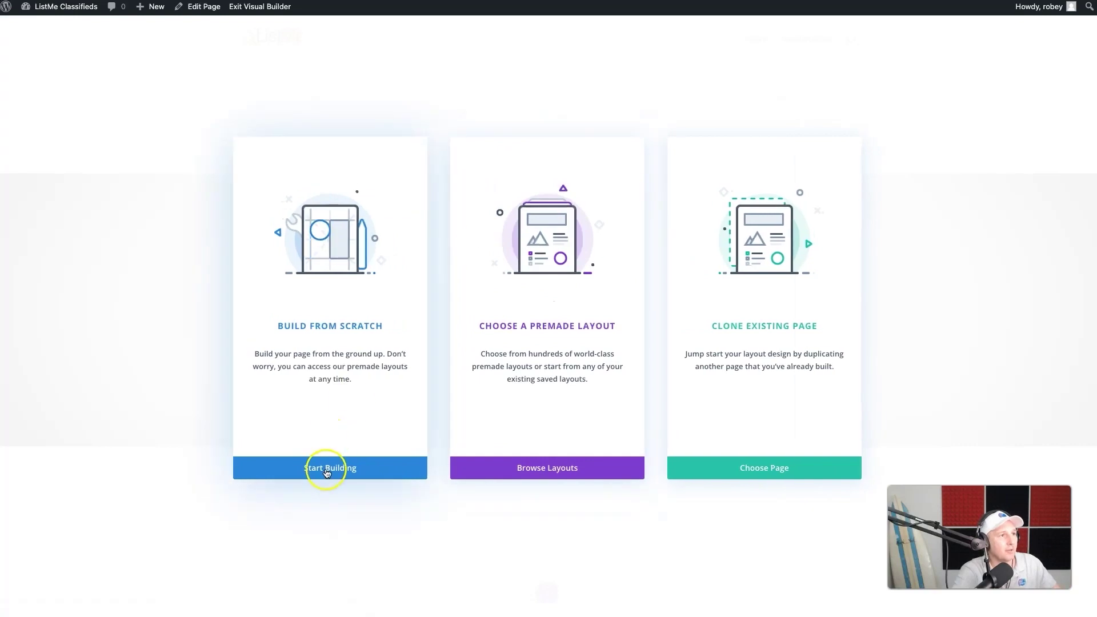
left_click(324, 471)
Insert an Archive Loop - Divi Machine module into the new page.
left_click(480, 213)
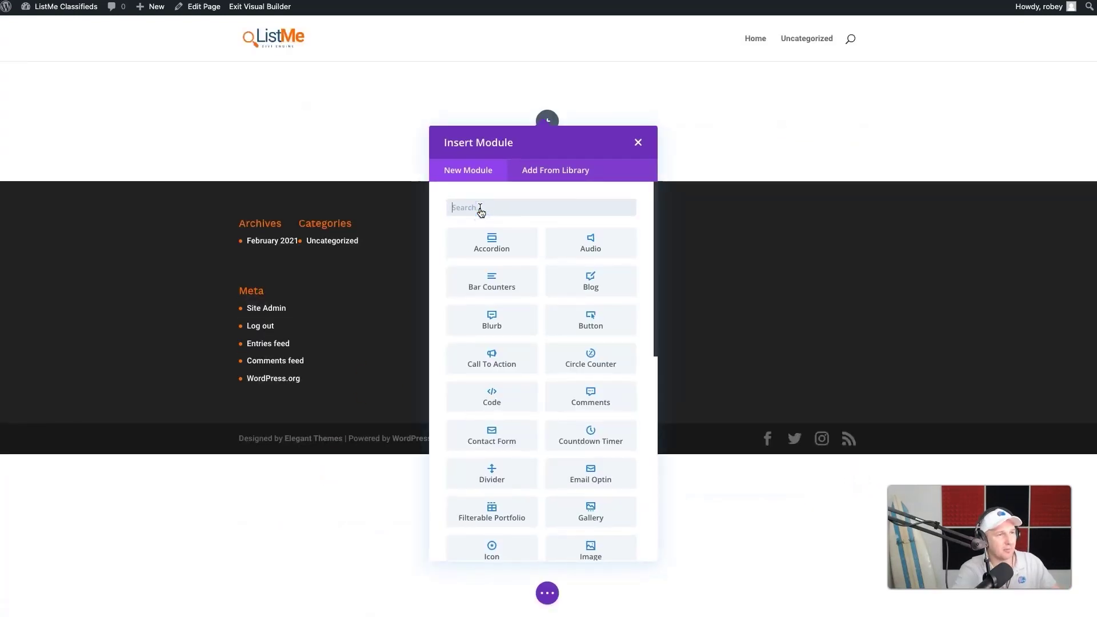
type("archive")
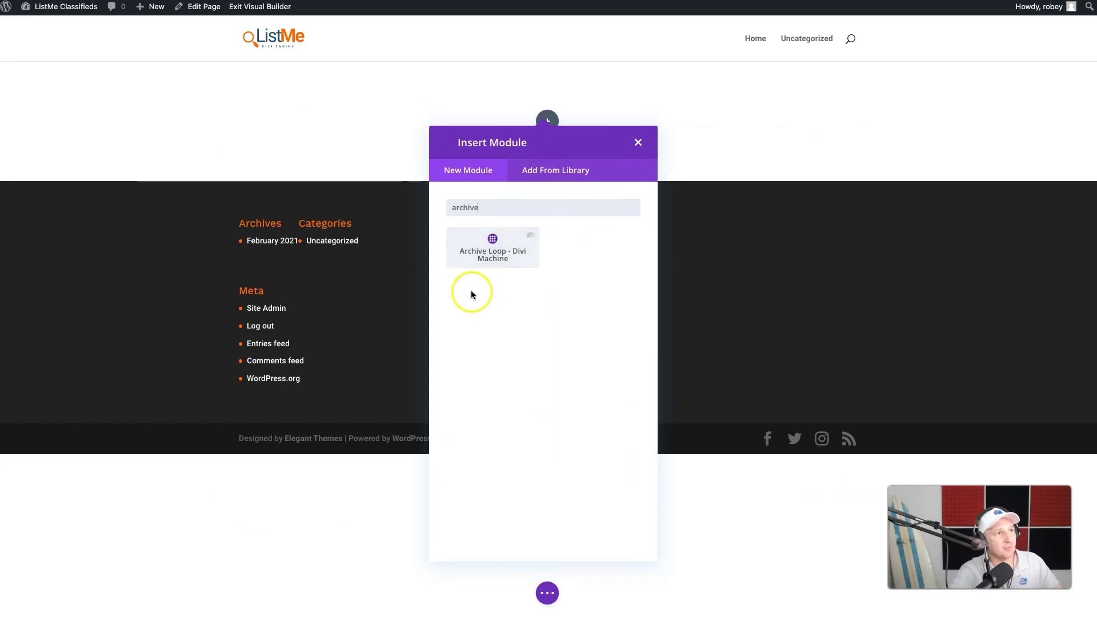
left_click(495, 251)
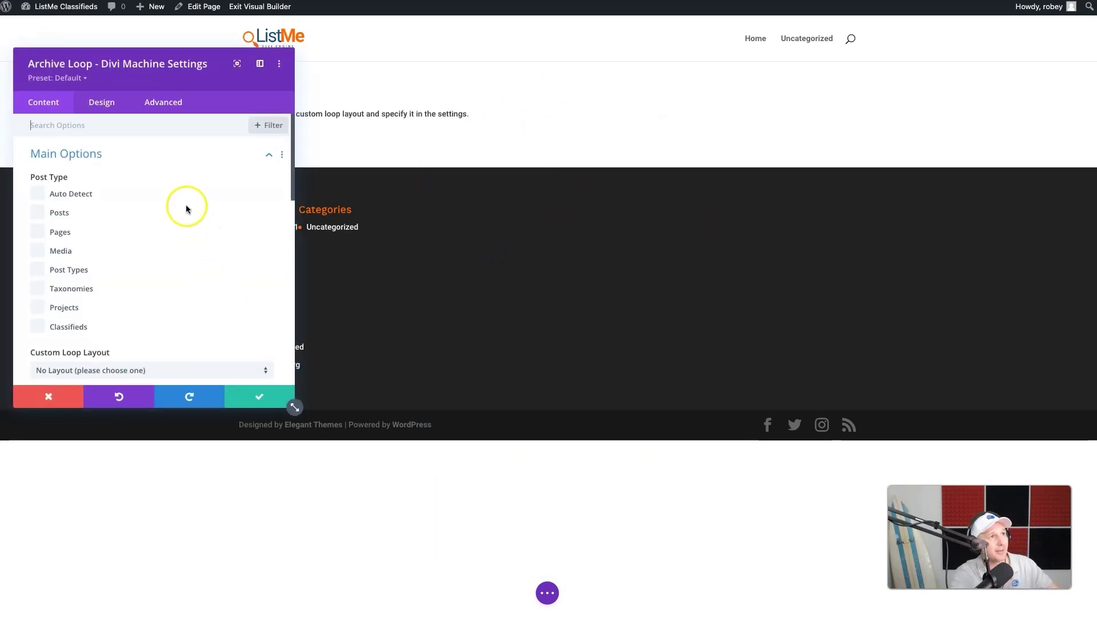
Set the archive loop's post type to Classifieds and its custom loop layout to Classifieds Loop, and save the module.
left_click_drag(143, 71, 804, 120)
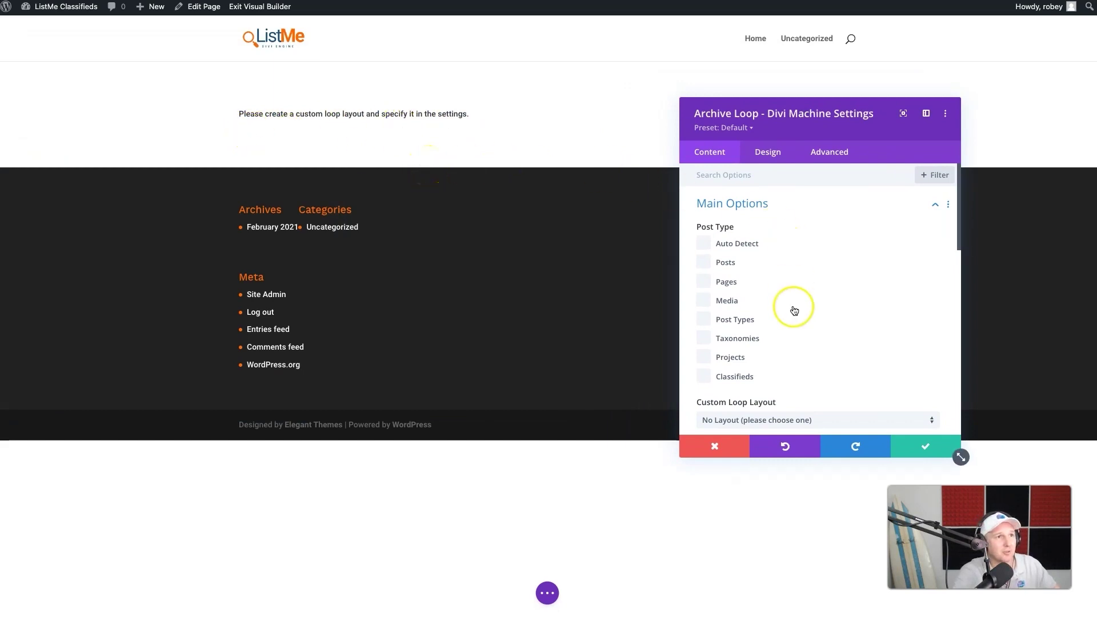
left_click(706, 379)
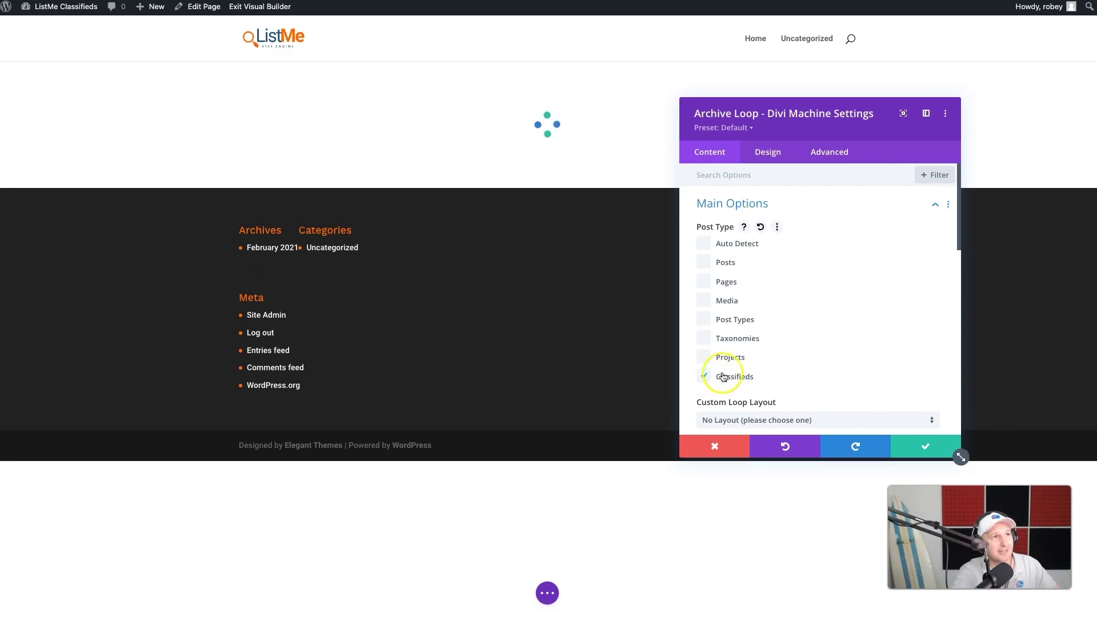
scroll(875, 356, "down", 3)
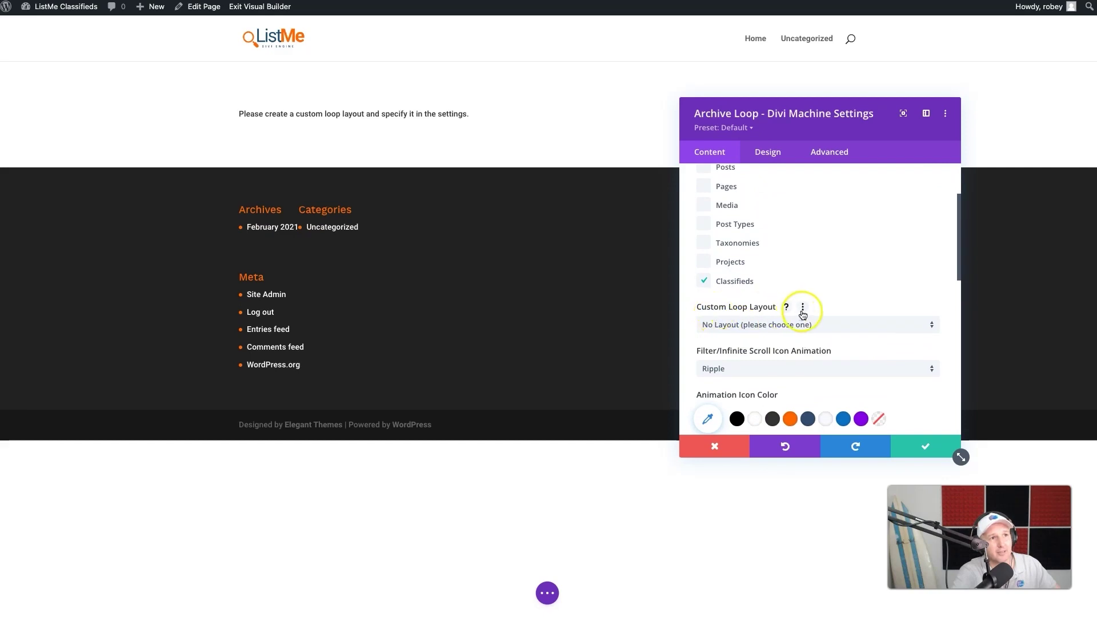
left_click(773, 327)
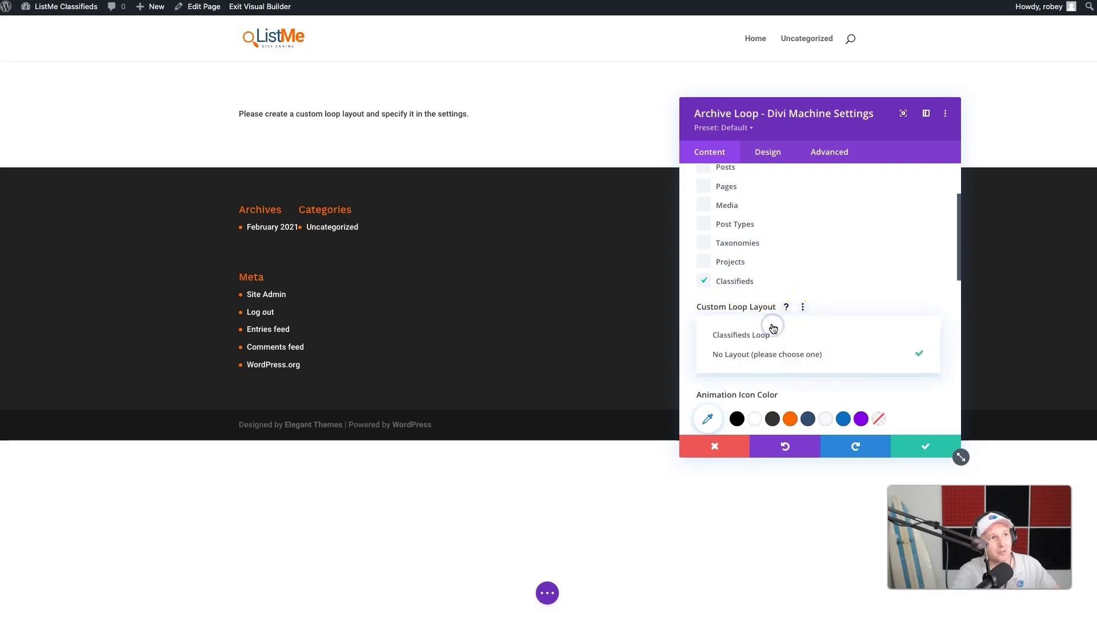
left_click(770, 336)
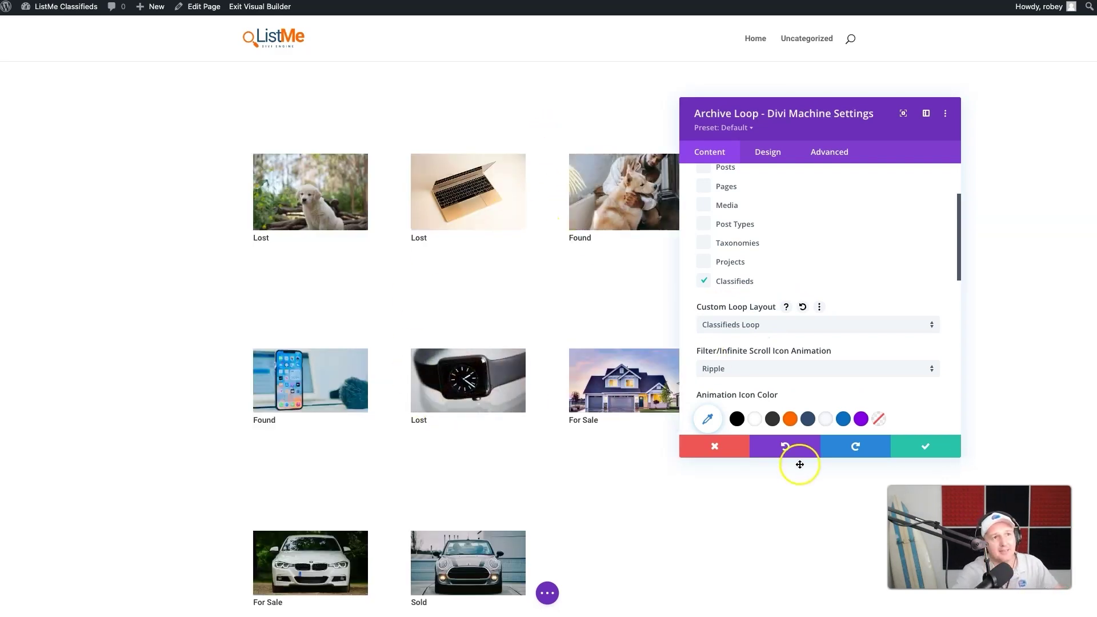
left_click(935, 449)
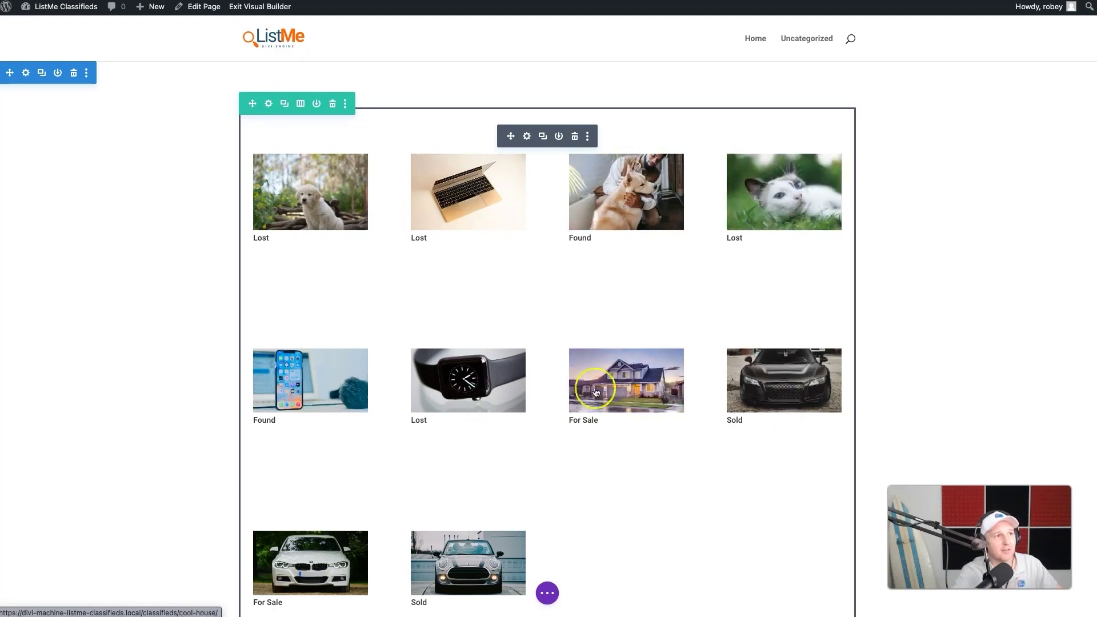
Set the page title to "Loop Test Page" in the page settings.
scroll(411, 388, "down", 3)
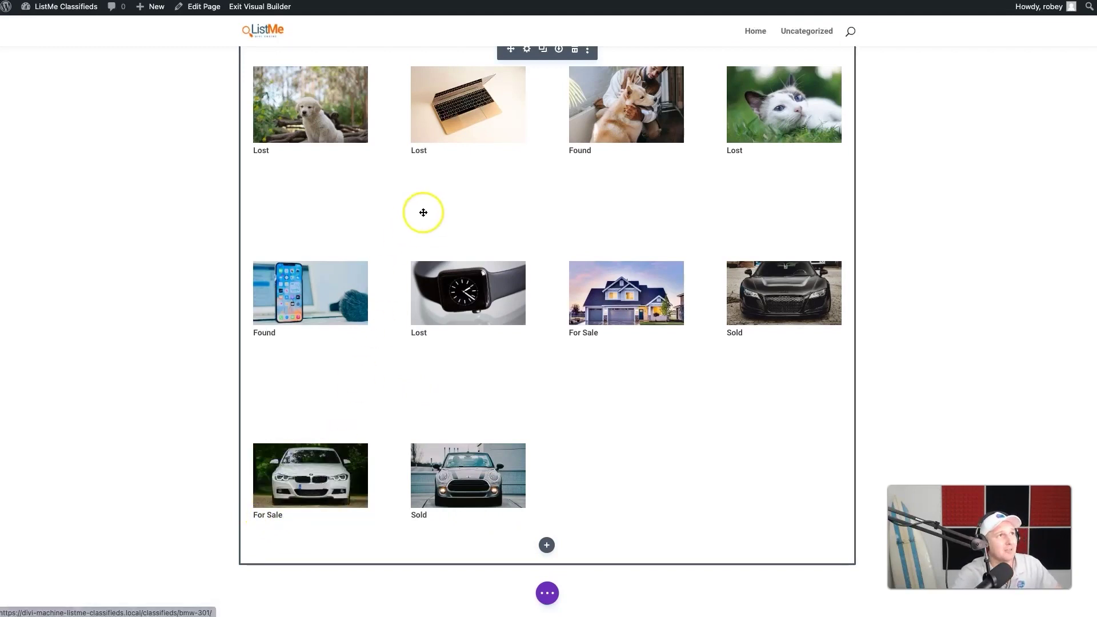
scroll(421, 211, "up", 3)
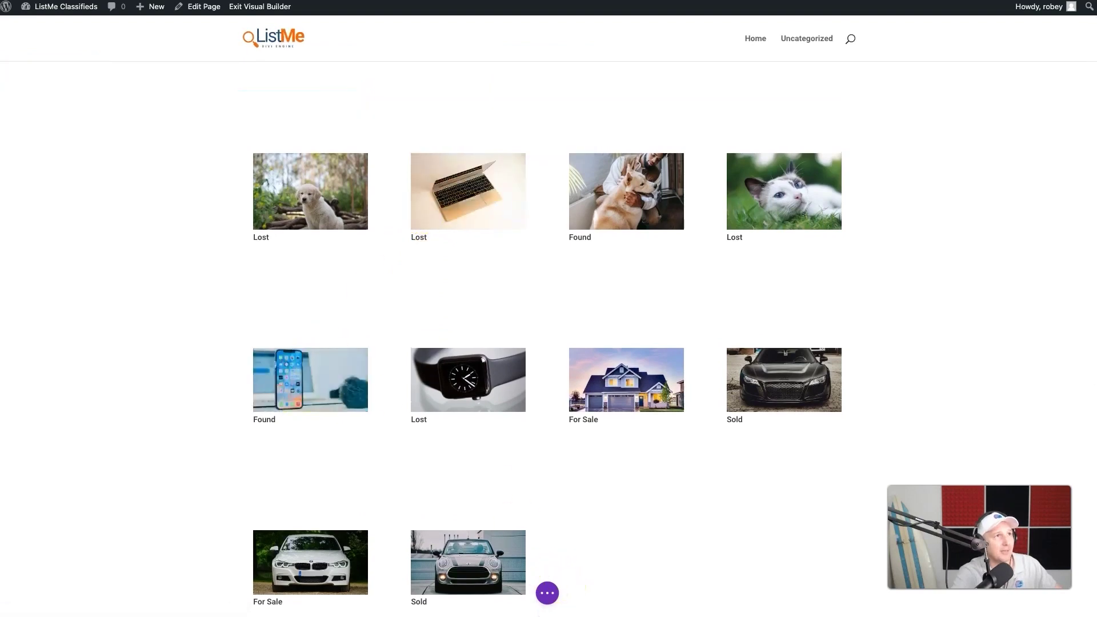
left_click(547, 592)
left_click(588, 591)
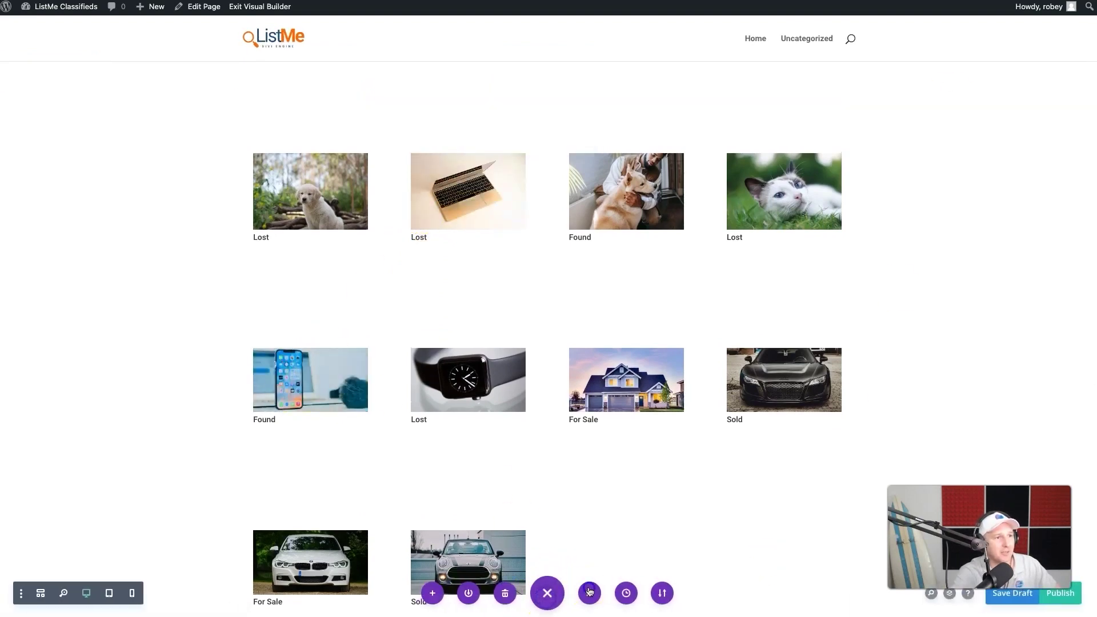
left_click(764, 233)
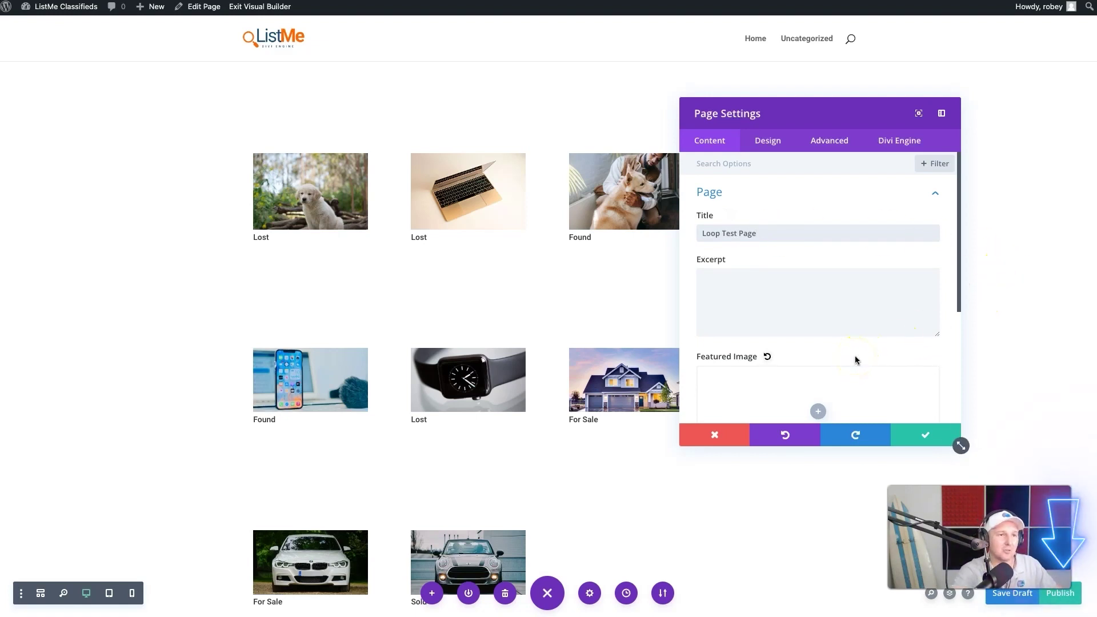
Publish the Loop Test Page, exit the visual builder and check the classifieds grid on the live page.
left_click(1054, 595)
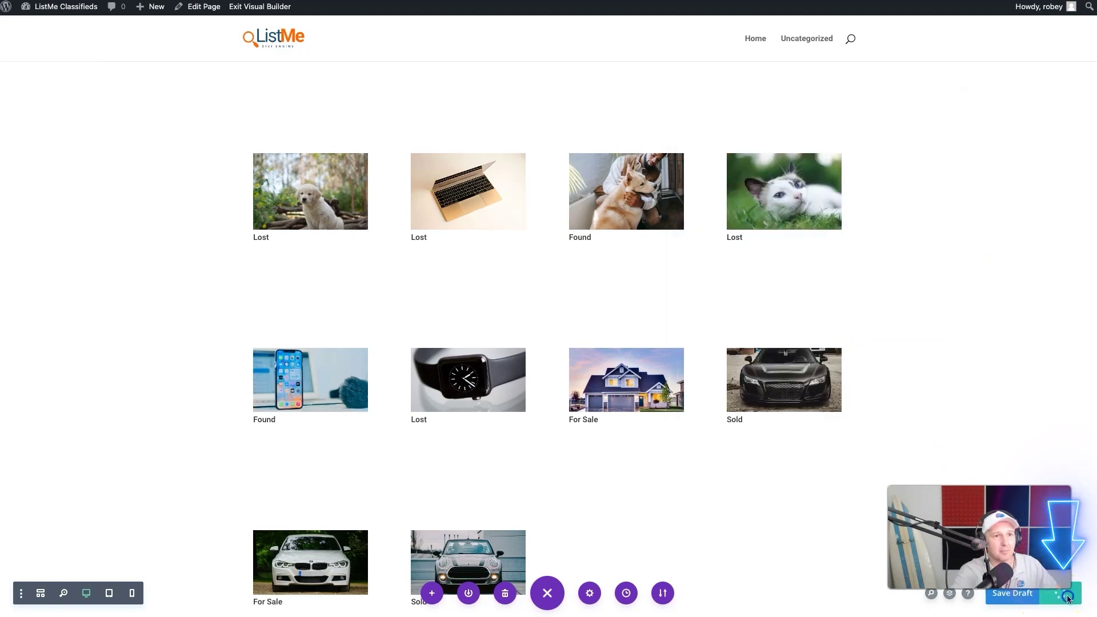
left_click(267, 11)
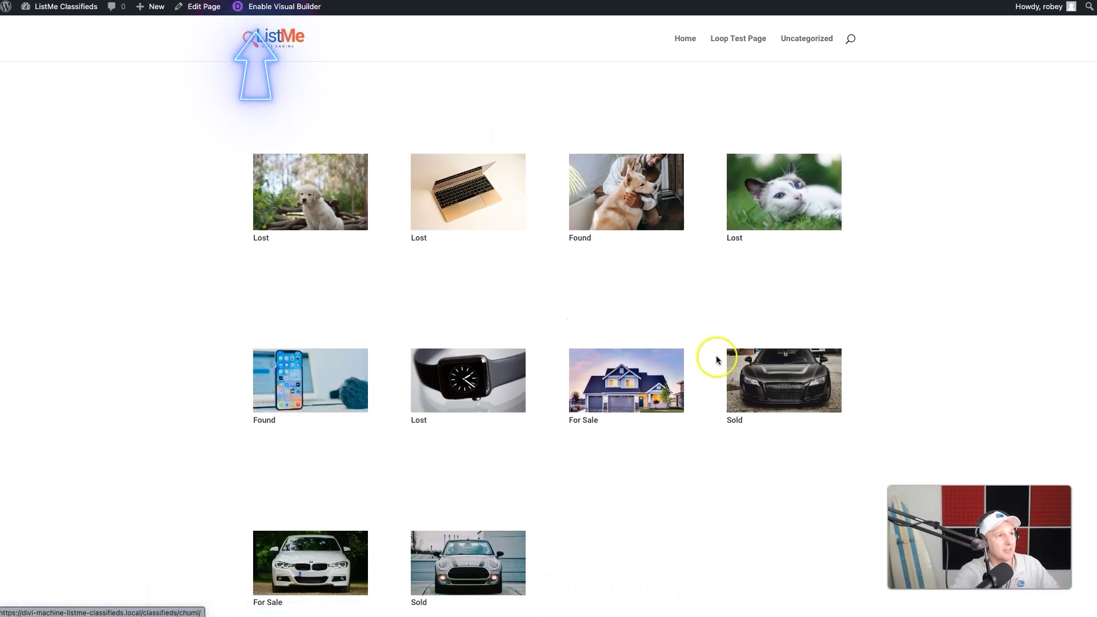
scroll(507, 434, "down", 5)
scroll(507, 433, "up", 5)
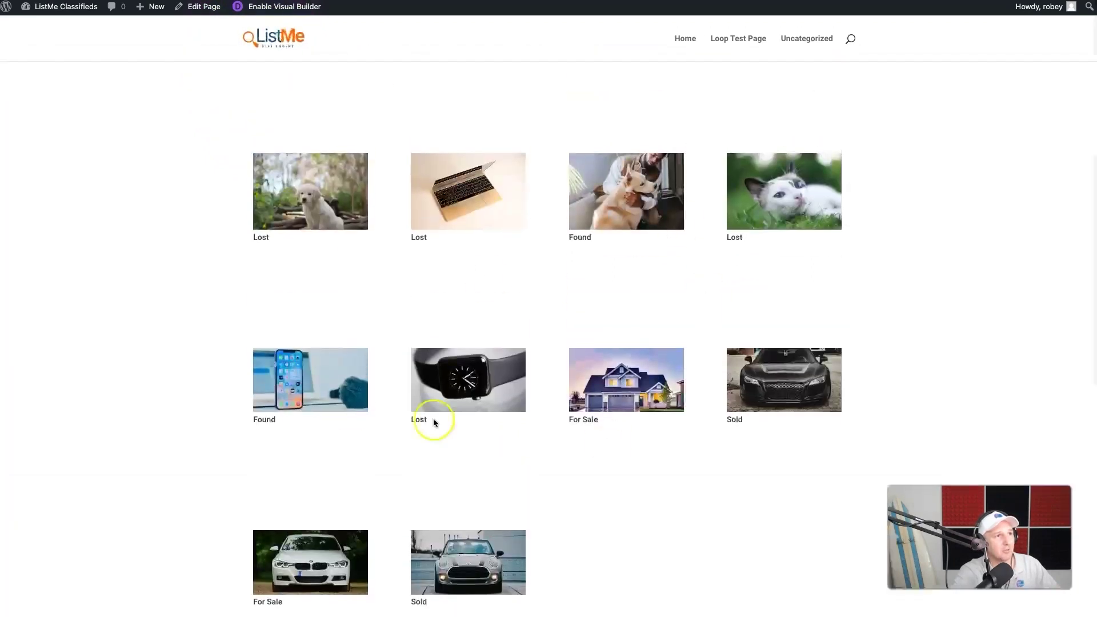
scroll(562, 385, "down", 3)
scroll(563, 387, "up", 3)
left_click(433, 101)
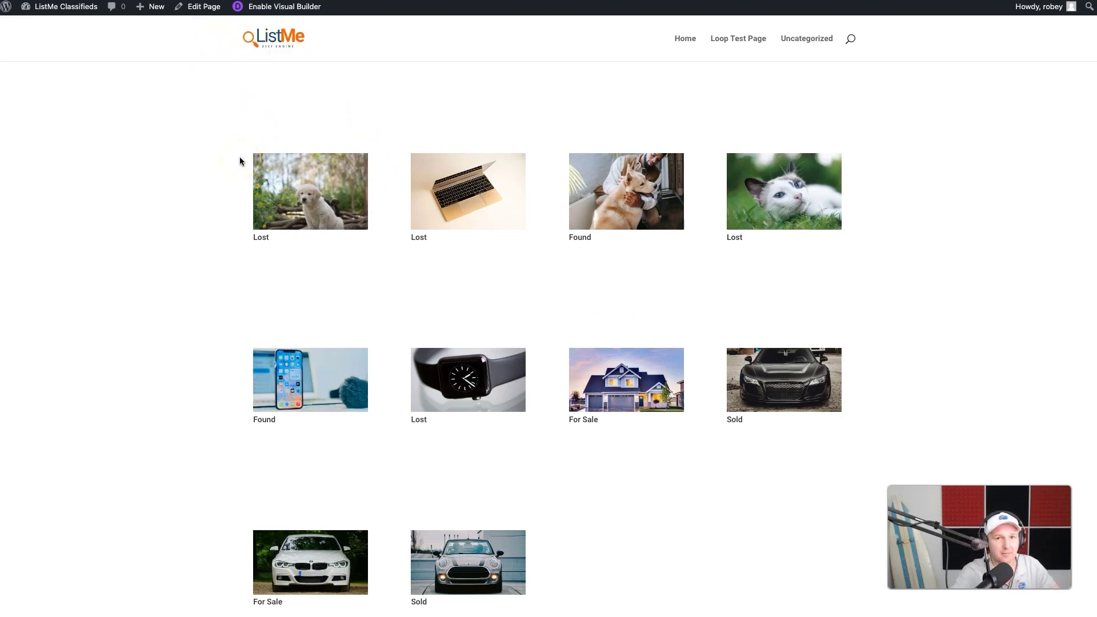
Reopen the page in the visual builder and set the Archive Loop module's post count to 20.
left_click(274, 8)
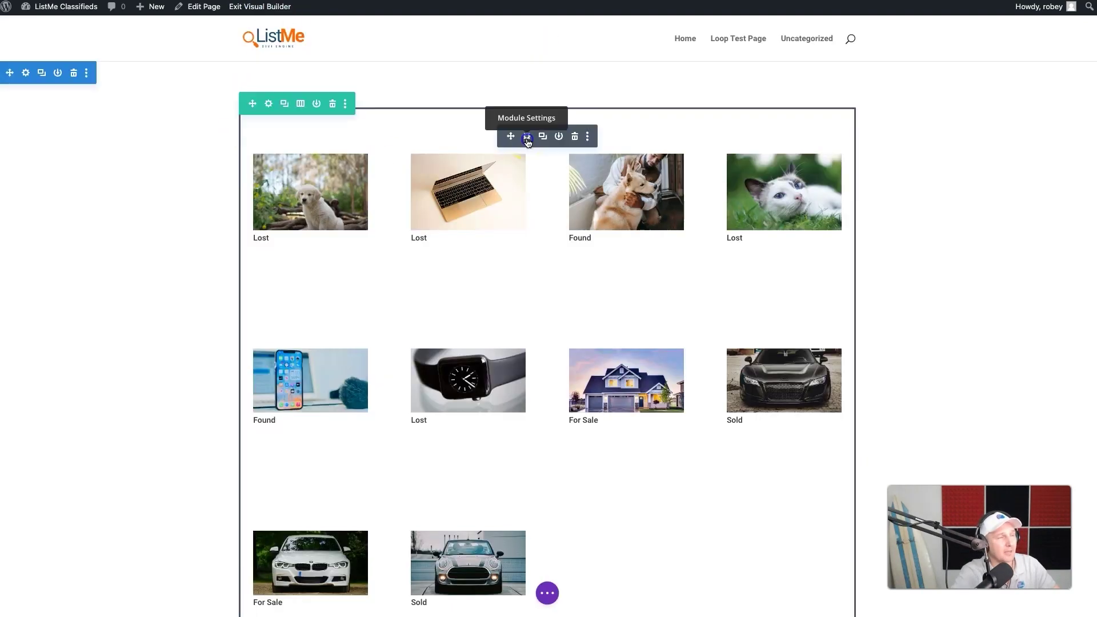
left_click(526, 137)
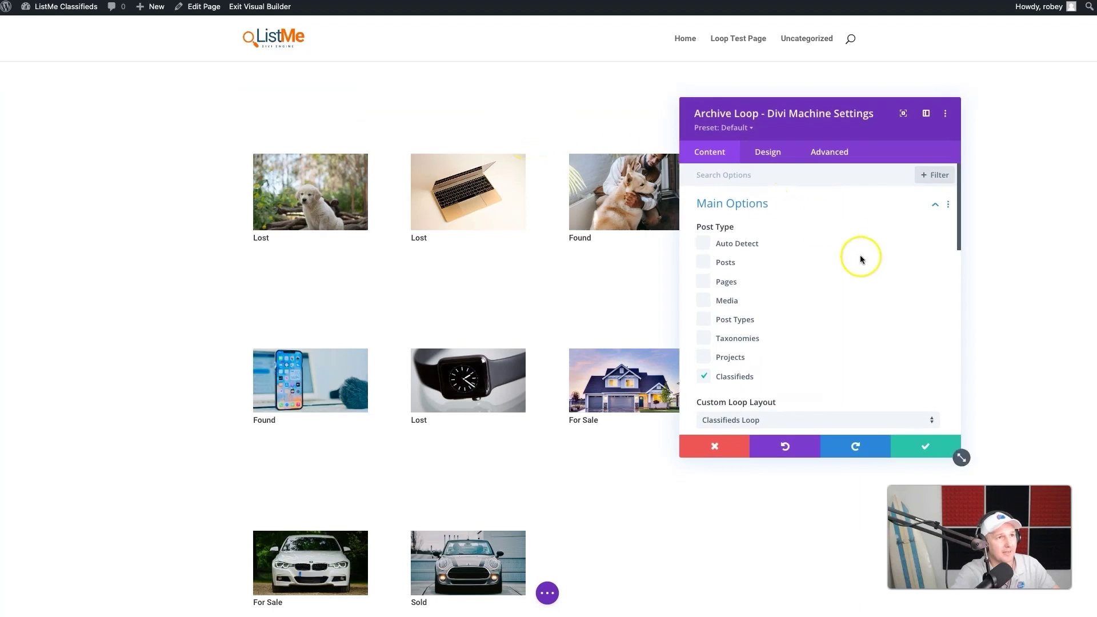
scroll(859, 254, "down", 5)
scroll(854, 376, "down", 4)
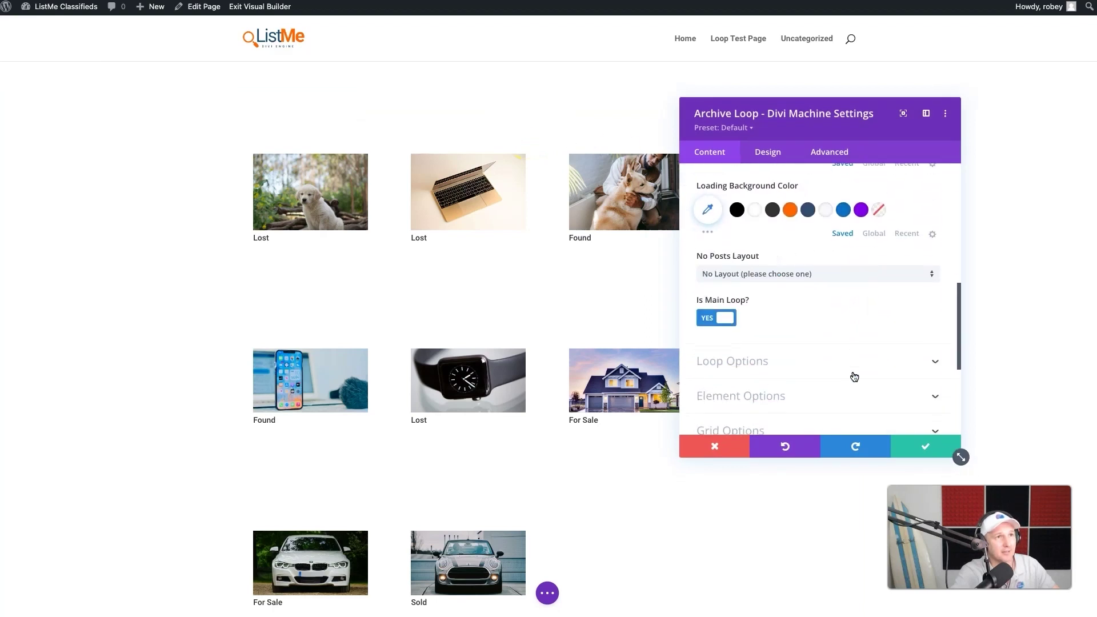
scroll(854, 377, "down", 2)
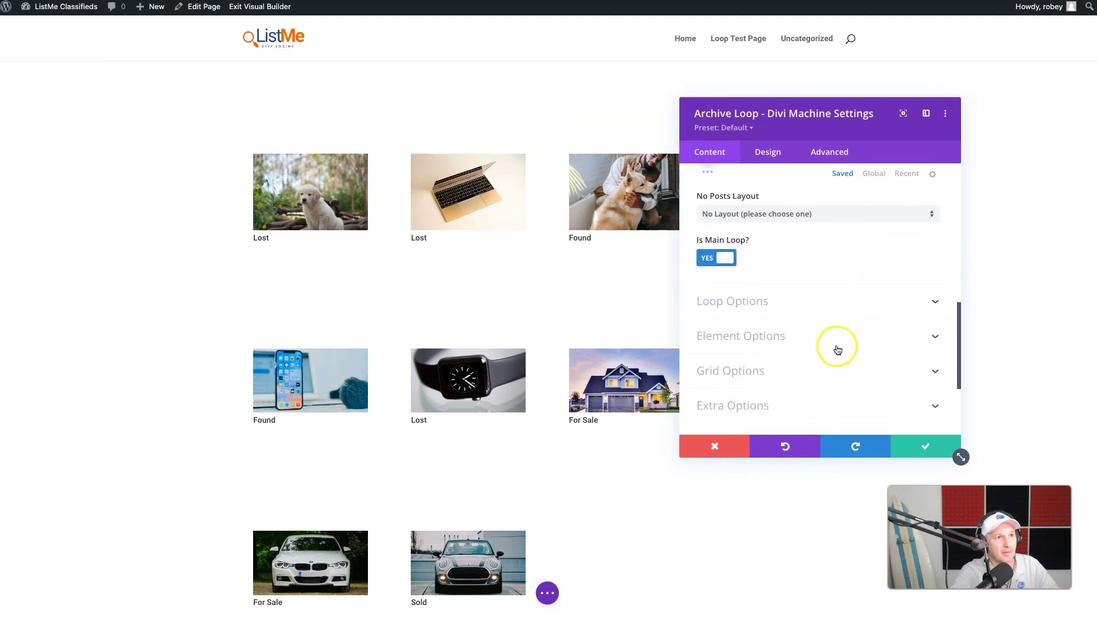
left_click(735, 308)
scroll(800, 310, "down", 1)
left_click(713, 326)
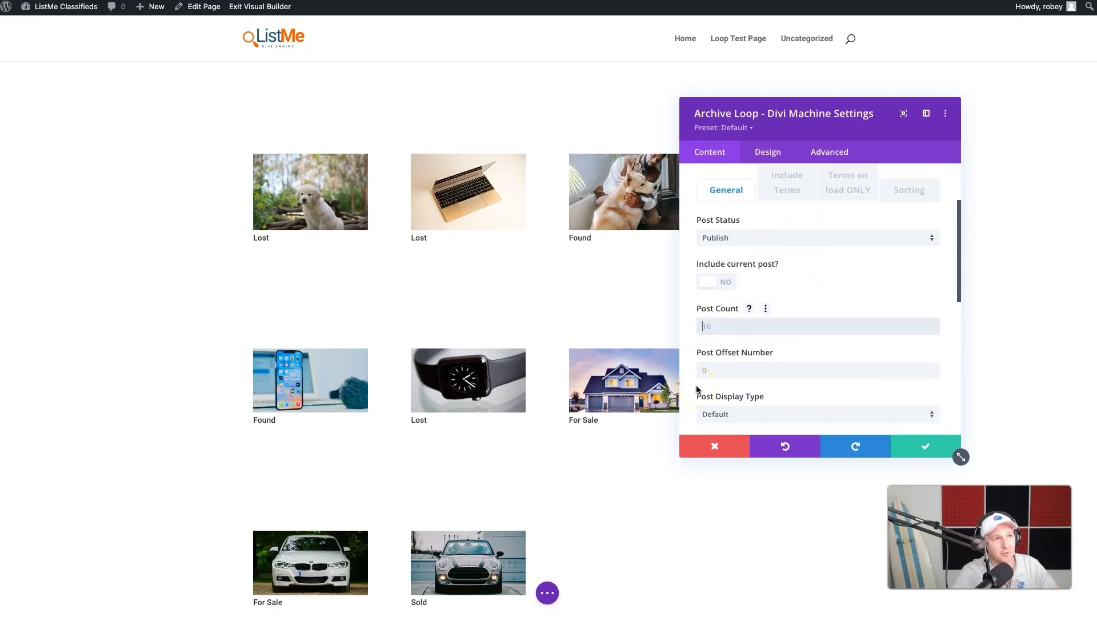
scroll(831, 322, "down", 3)
scroll(831, 322, "up", 1)
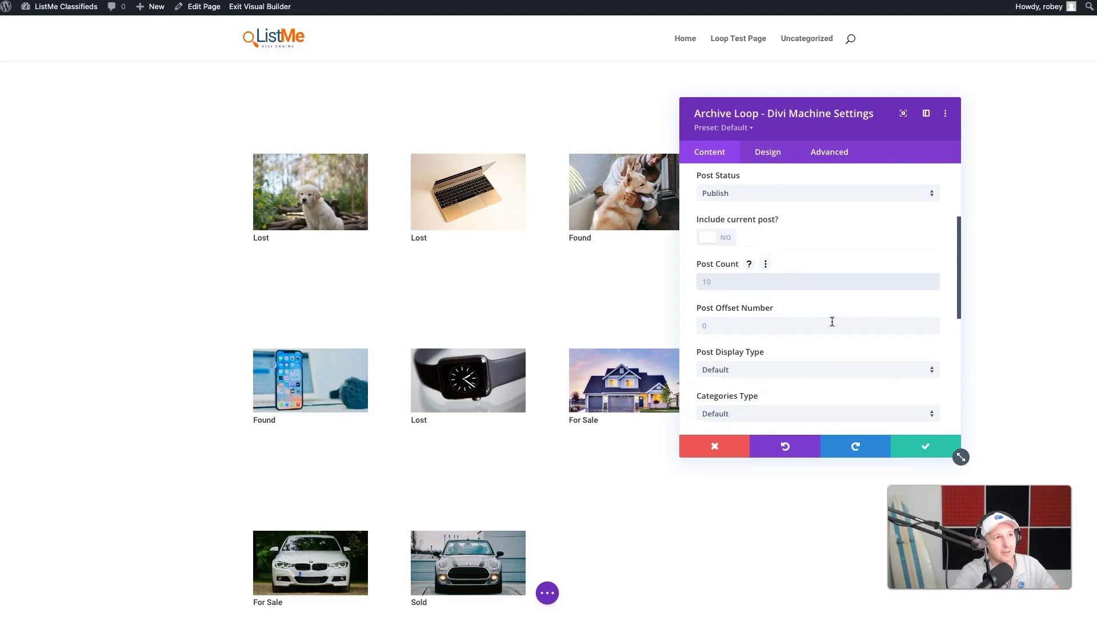
type("20")
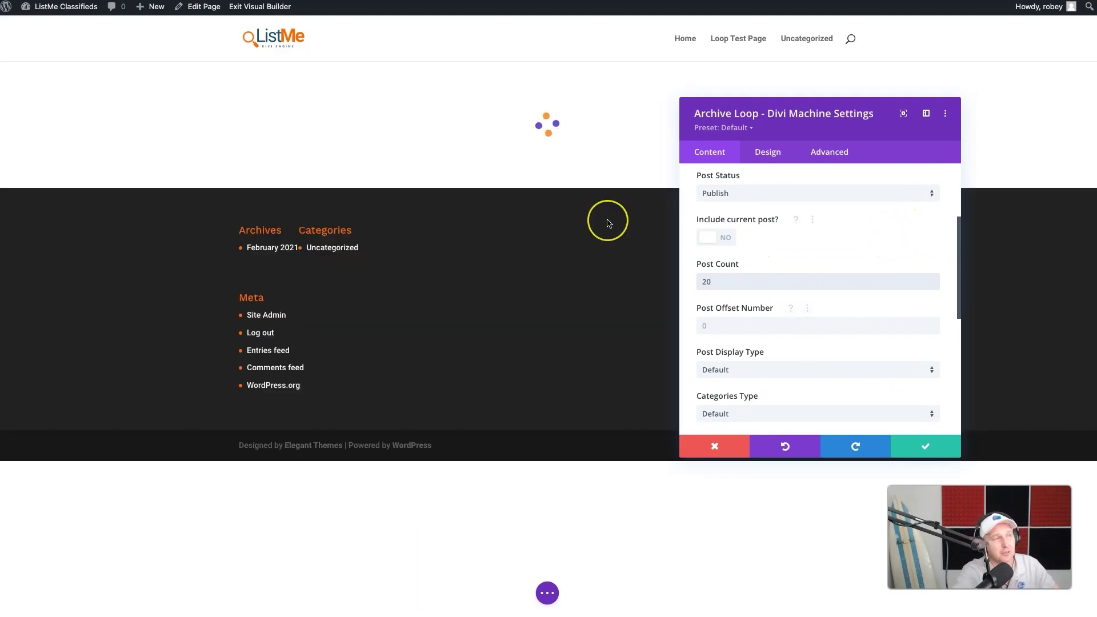
scroll(553, 409, "down", 5)
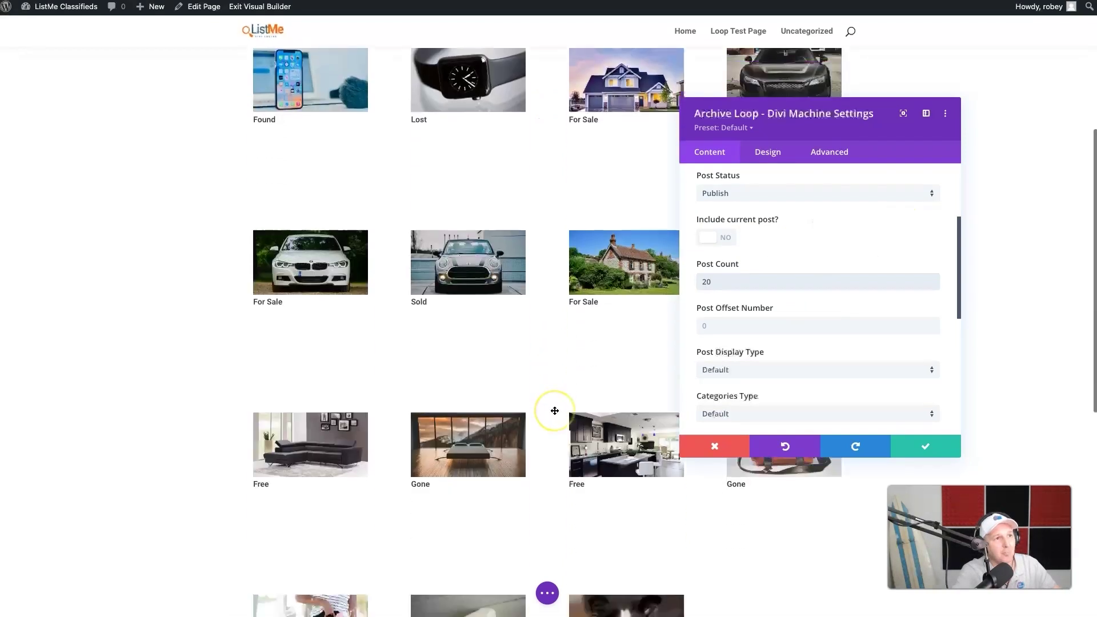
scroll(554, 410, "down", 4)
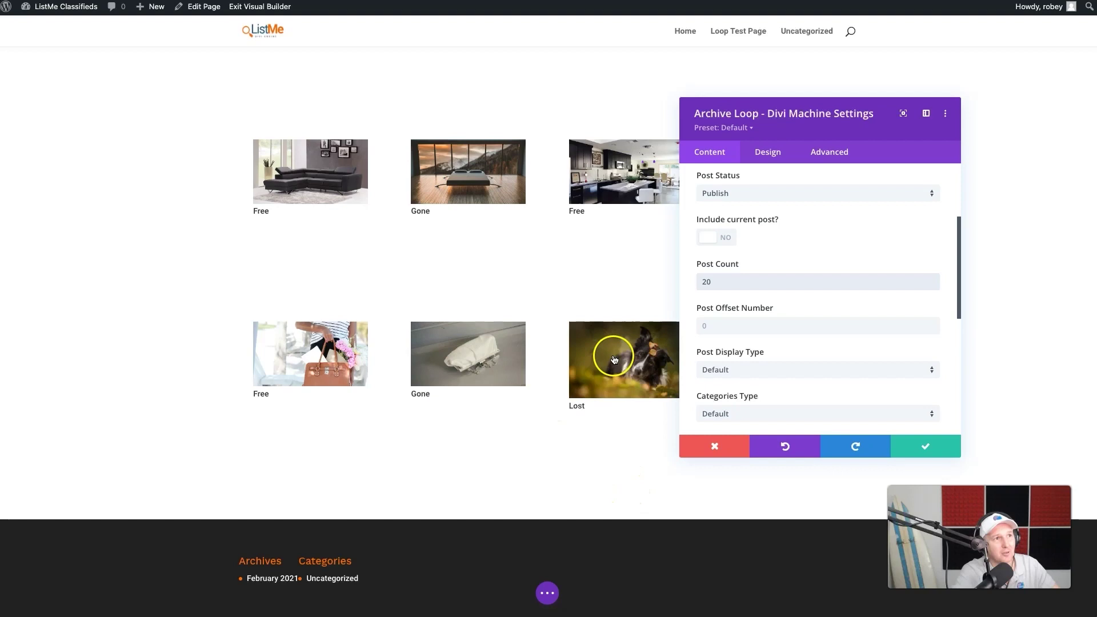
scroll(577, 431, "up", 1)
scroll(577, 430, "up", 4)
scroll(879, 251, "up", 2)
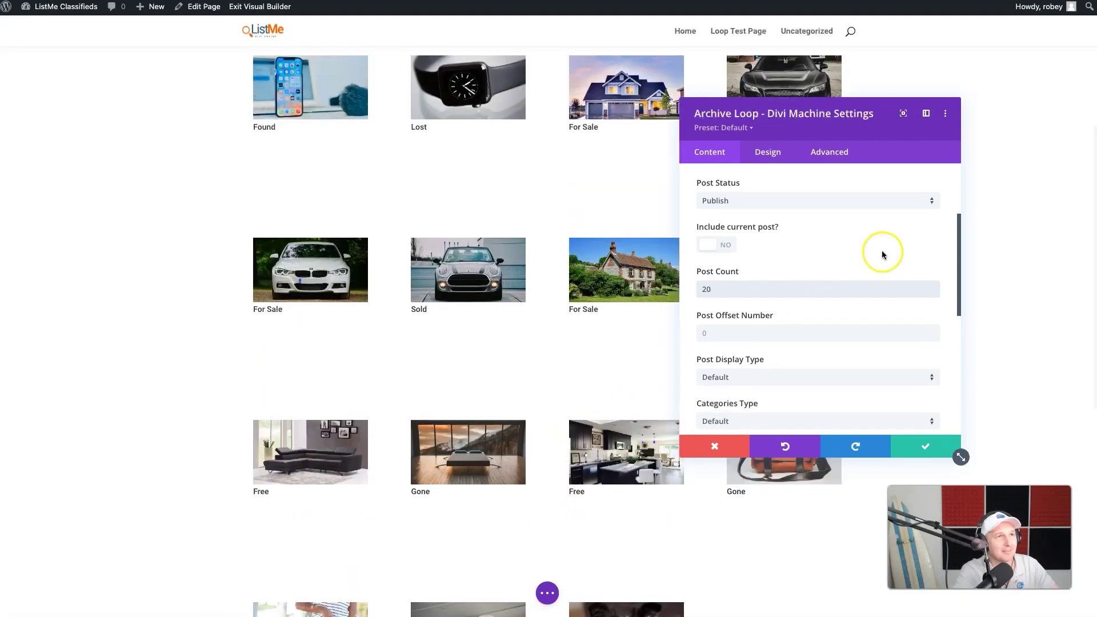
Set the archive loop's grid style to Masonry with three grid columns, and save the module settings.
scroll(882, 254, "down", 3)
scroll(882, 254, "up", 2)
scroll(882, 254, "down", 4)
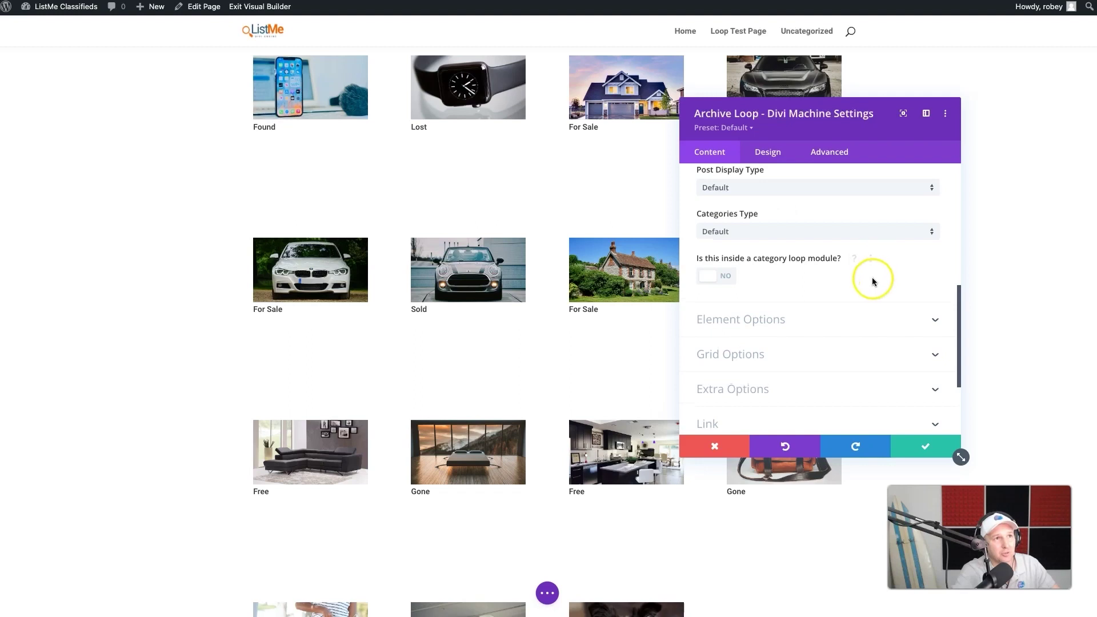
scroll(872, 279, "down", 2)
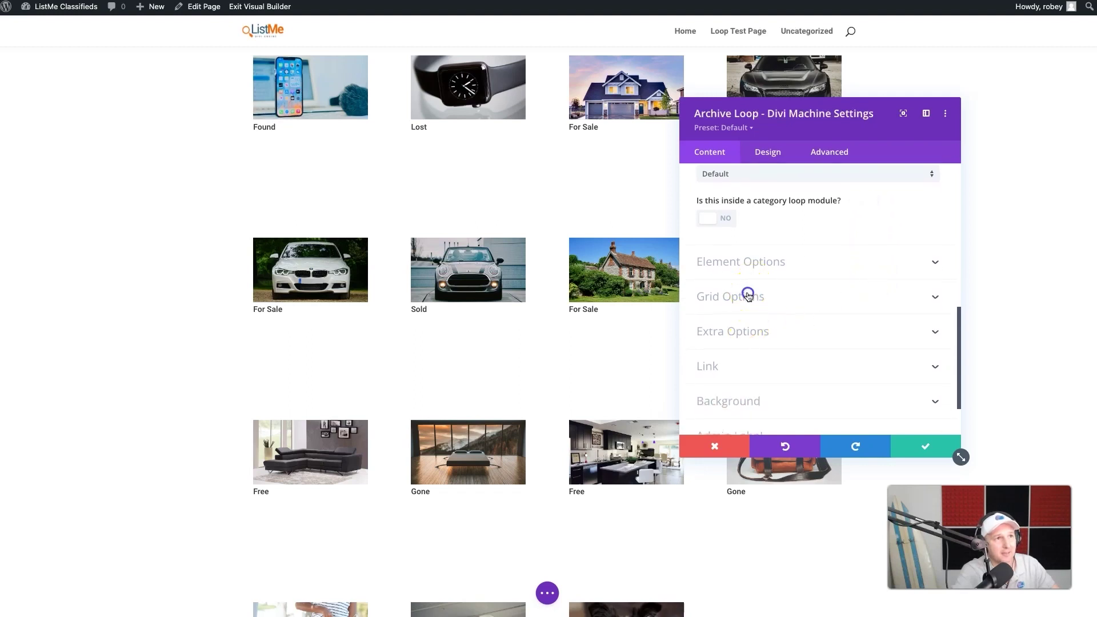
left_click(748, 295)
left_click(744, 222)
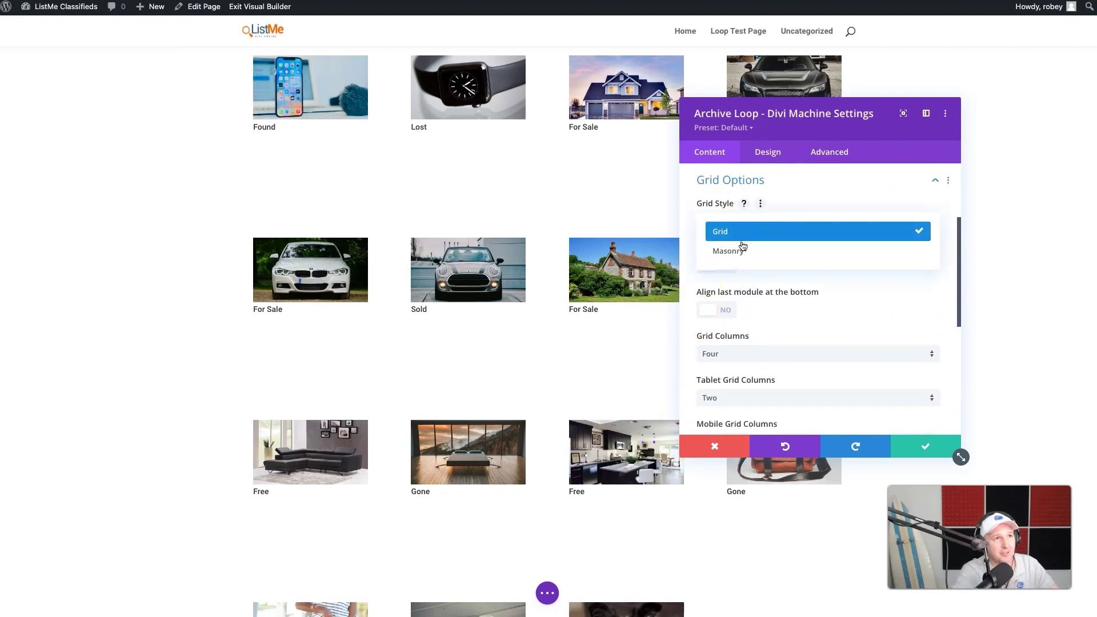
left_click(742, 249)
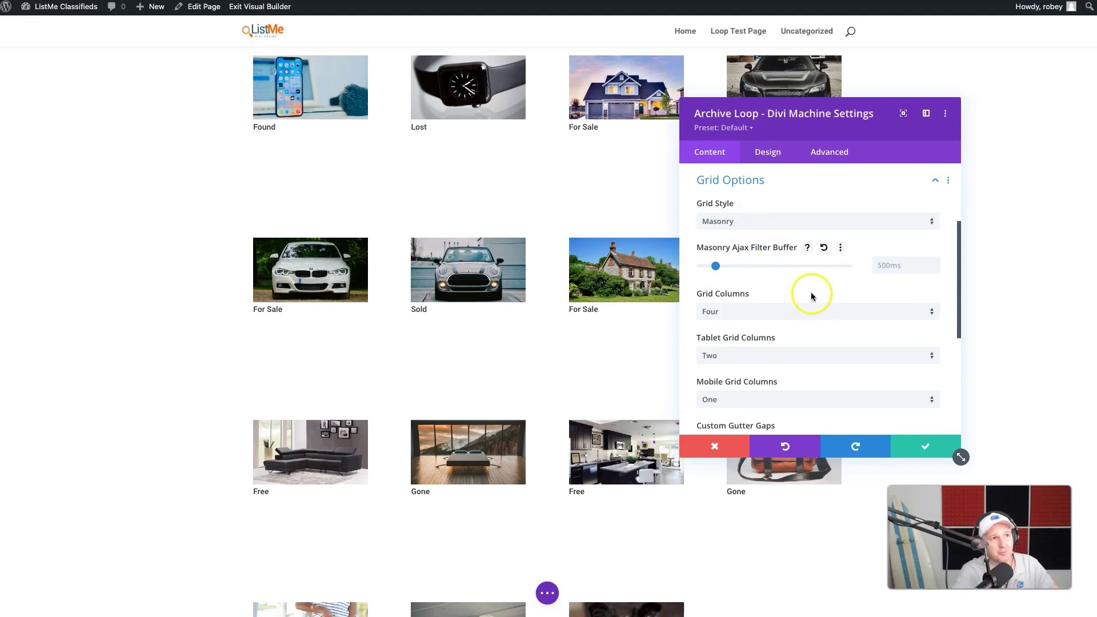
left_click(796, 311)
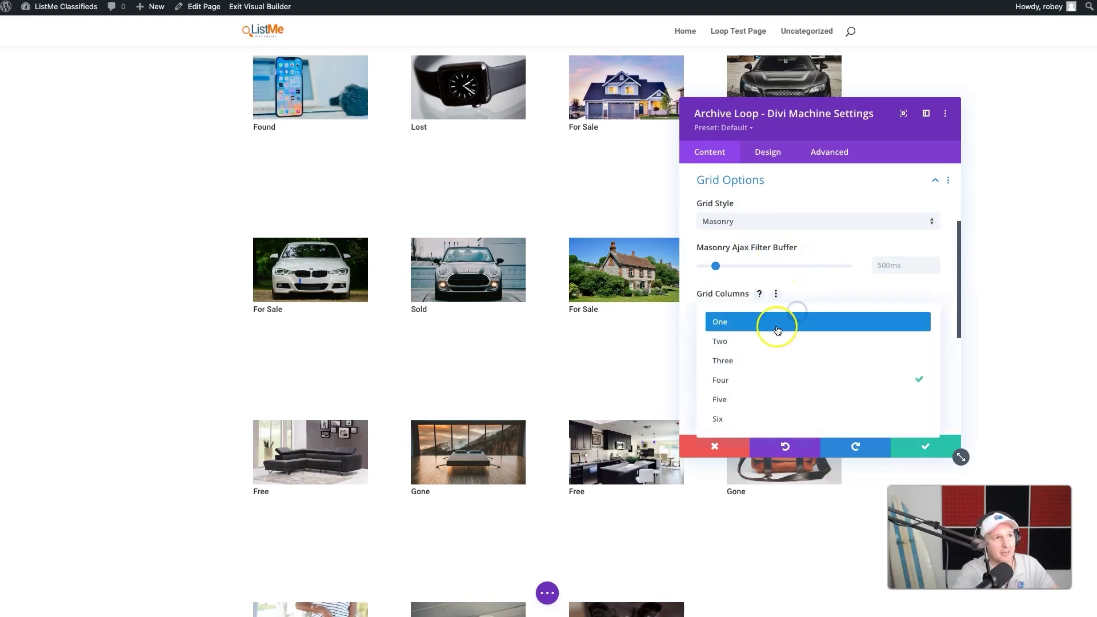
left_click(769, 360)
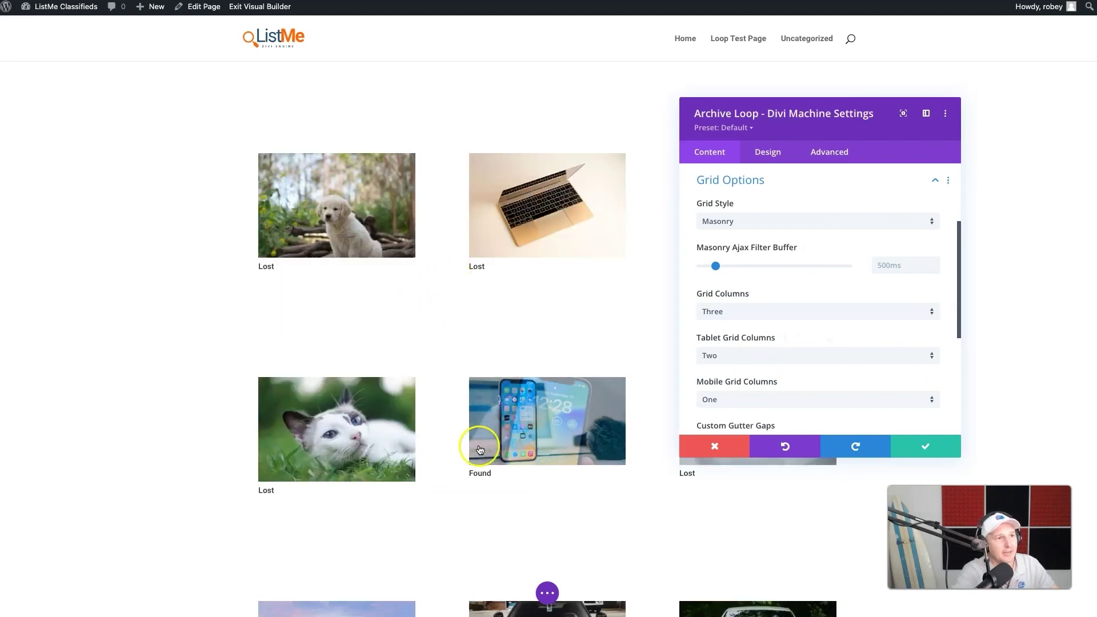
left_click(910, 447)
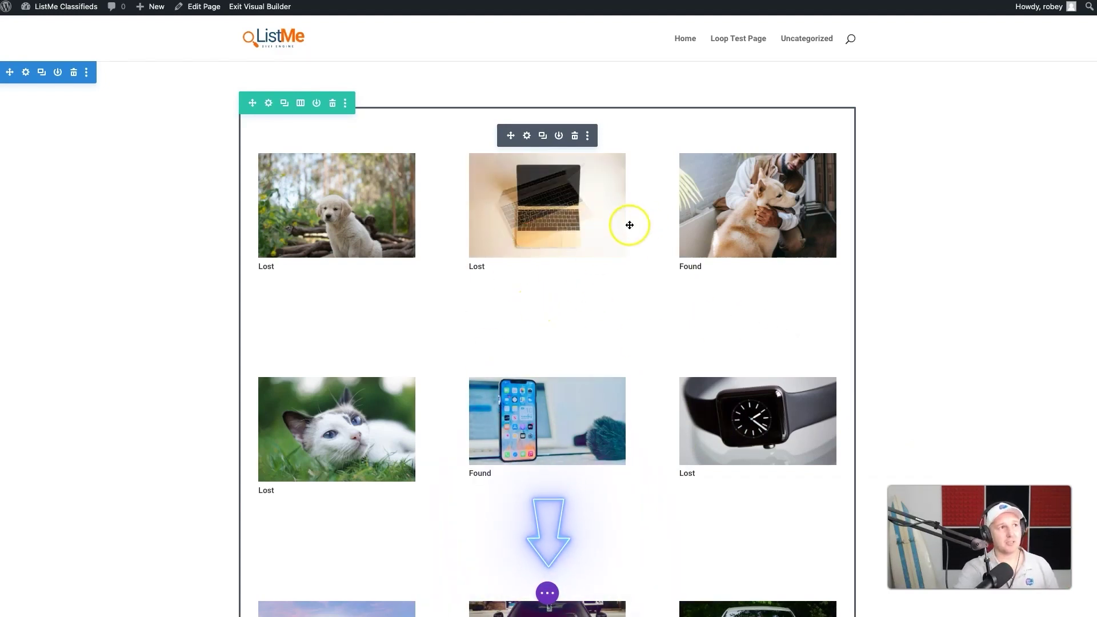
Save the Loop Test Page and exit the visual builder.
left_click(547, 593)
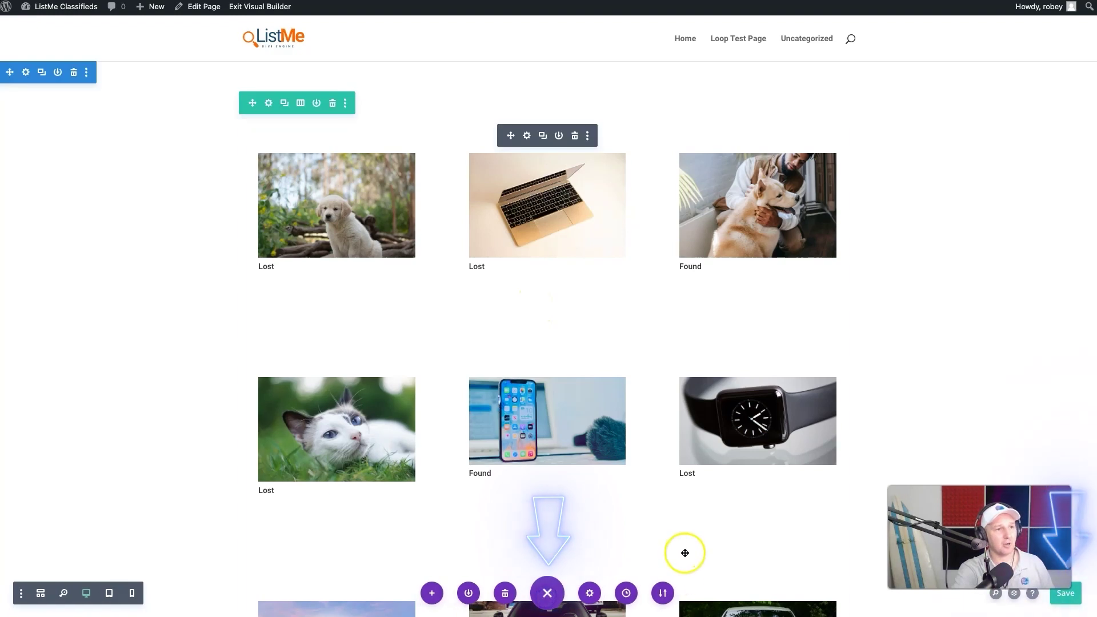
left_click(1072, 603)
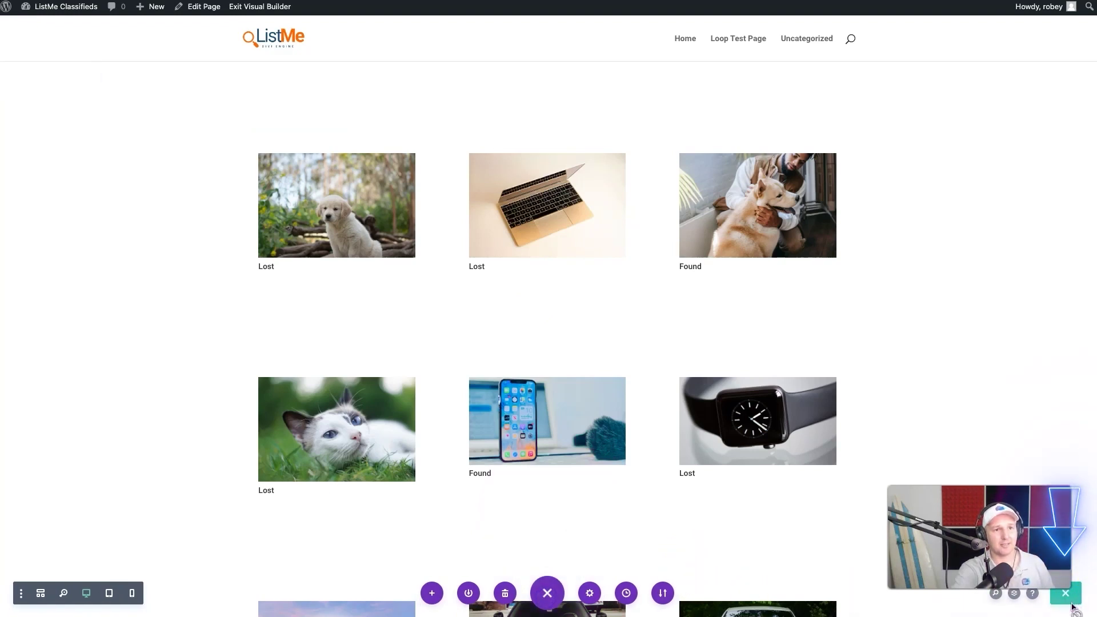
left_click(250, 10)
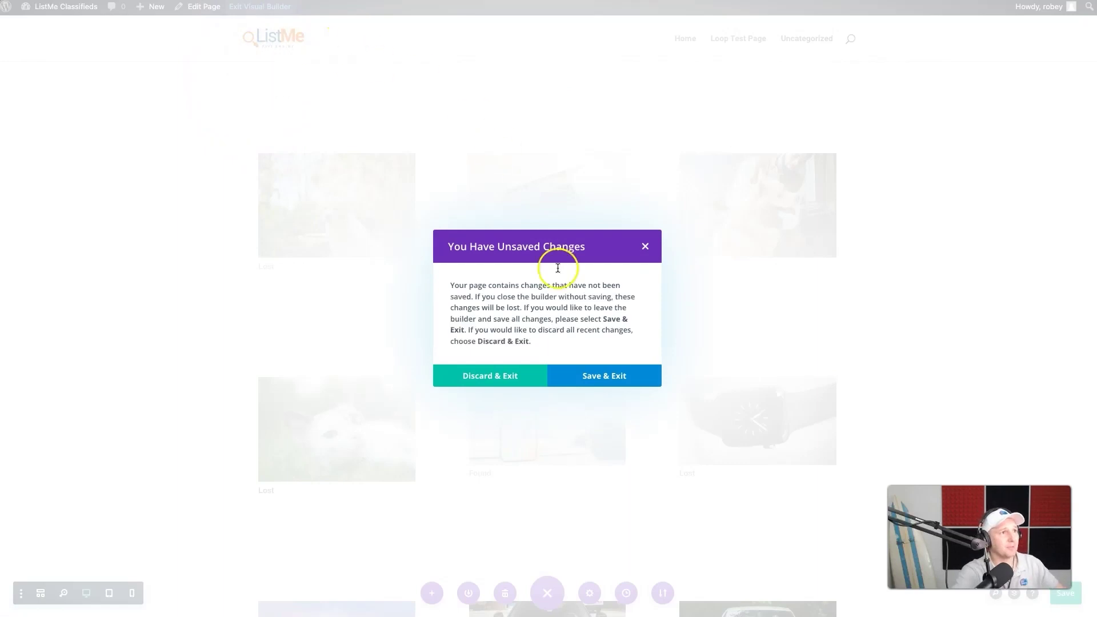
left_click(645, 246)
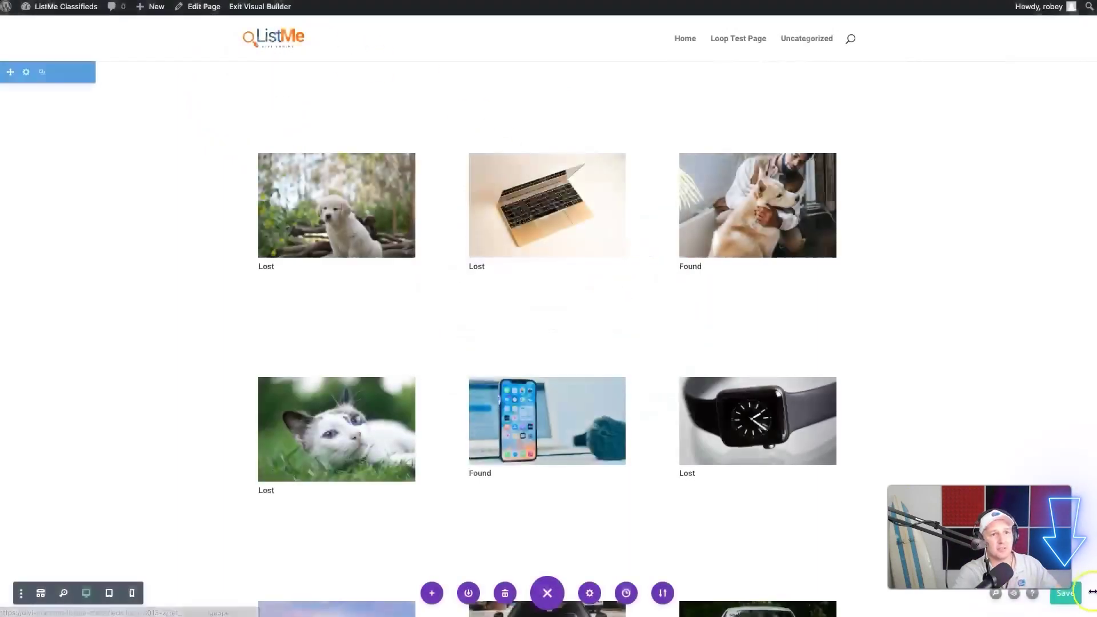
left_click(1074, 600)
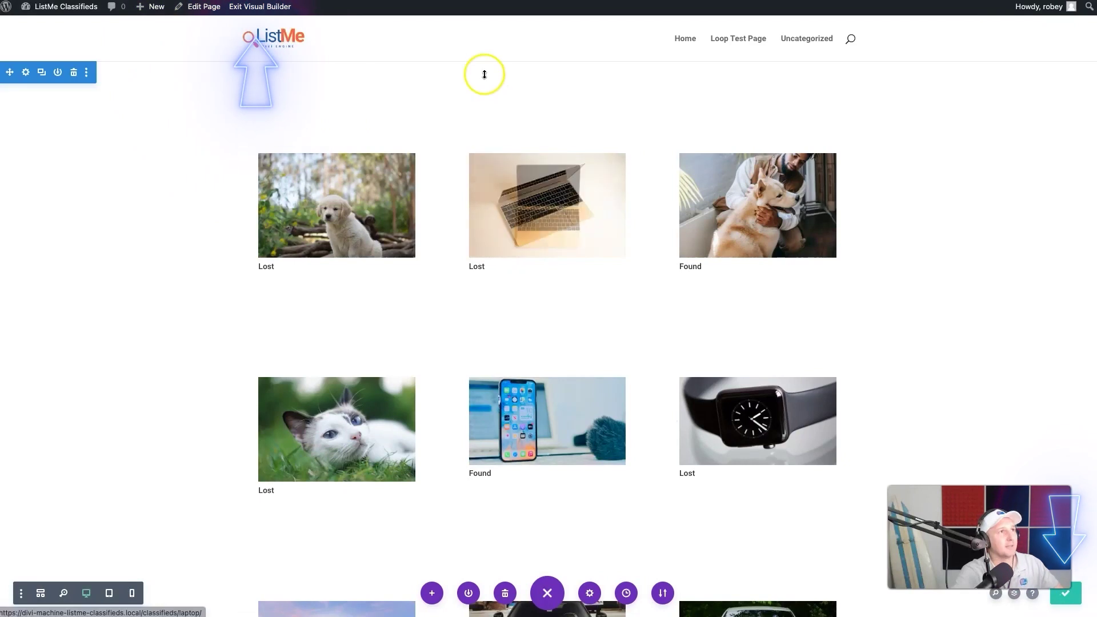
left_click(273, 7)
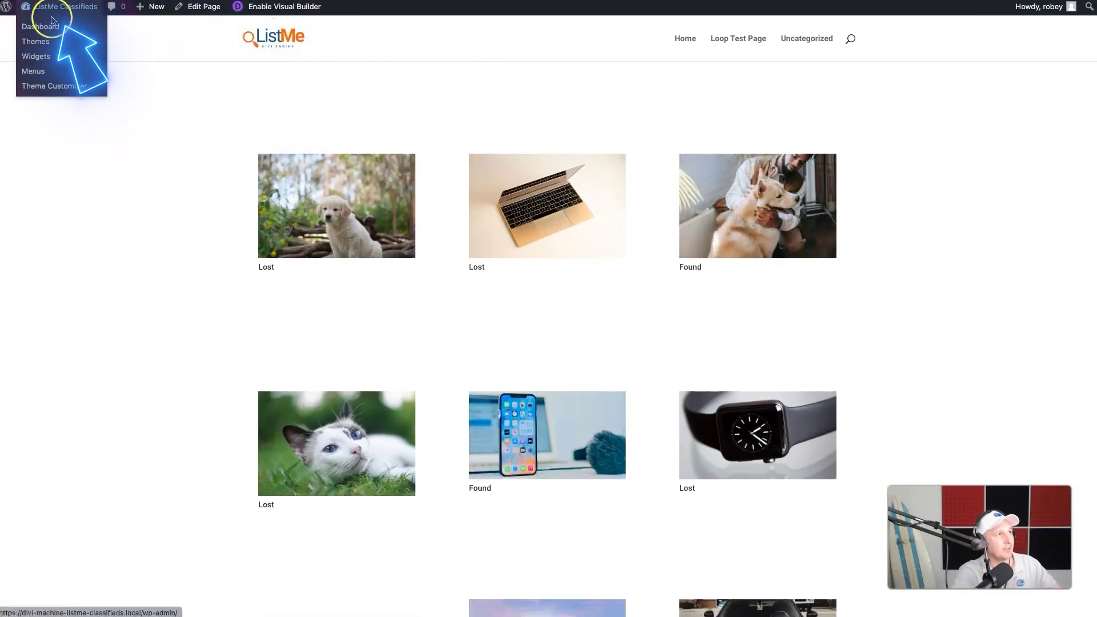
Open the site dashboard in a new tab and open the Classifieds Loop layout from the Divi Library for editing.
right_click(41, 25)
left_click(114, 23)
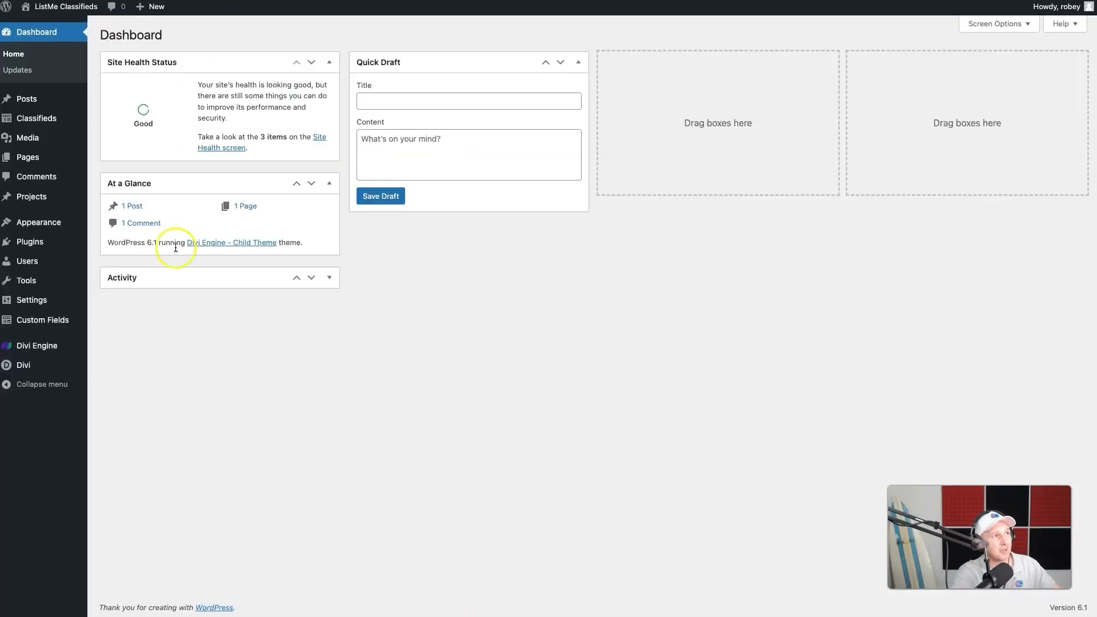
mouse_move(26, 365)
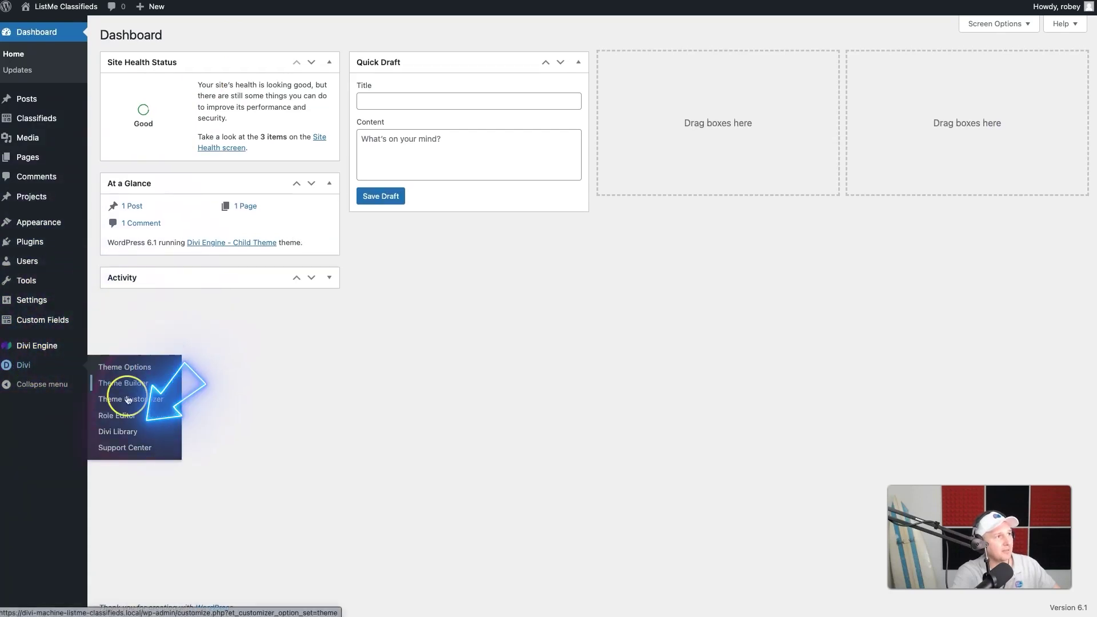
left_click(118, 433)
left_click(132, 161)
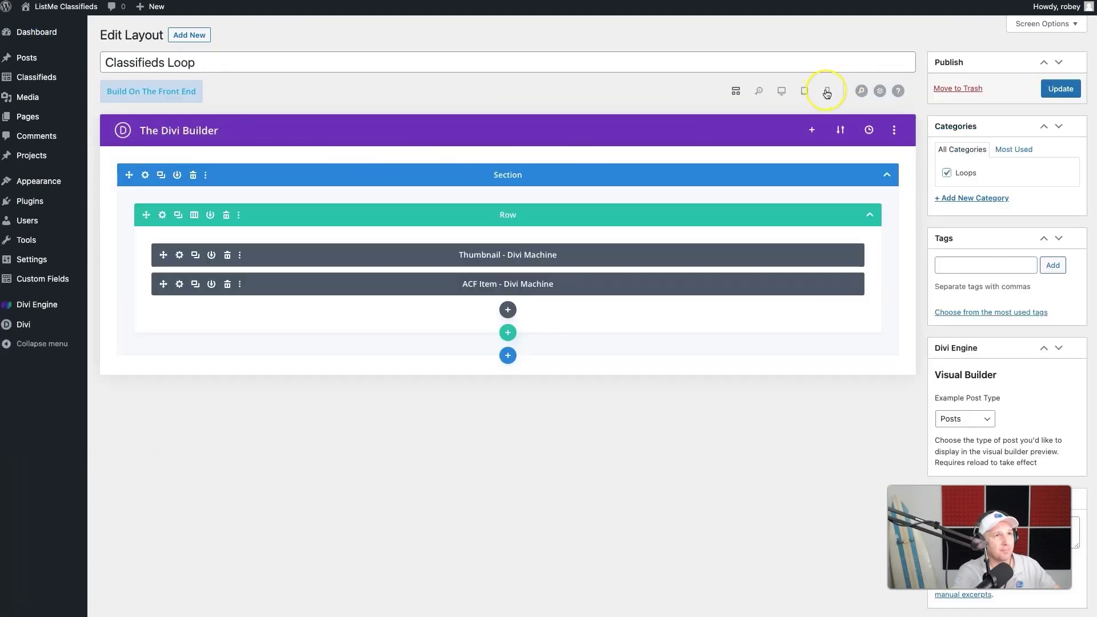
left_click(826, 91)
left_click(882, 91)
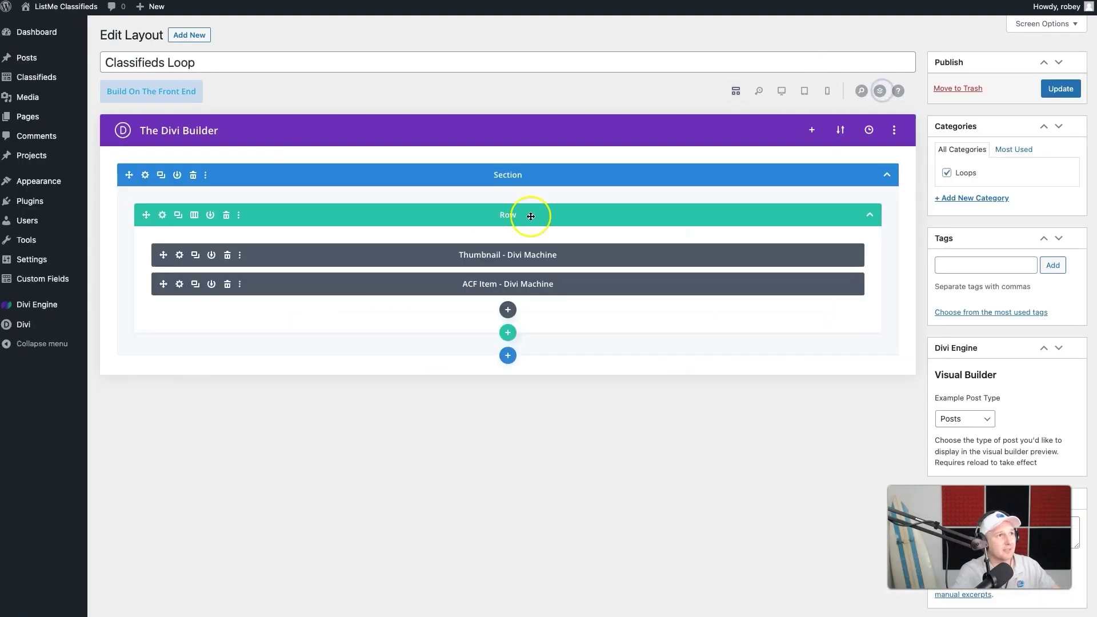
Add a single-column row below the existing row and insert a Post Title - Divi Machine module in it.
left_click(507, 331)
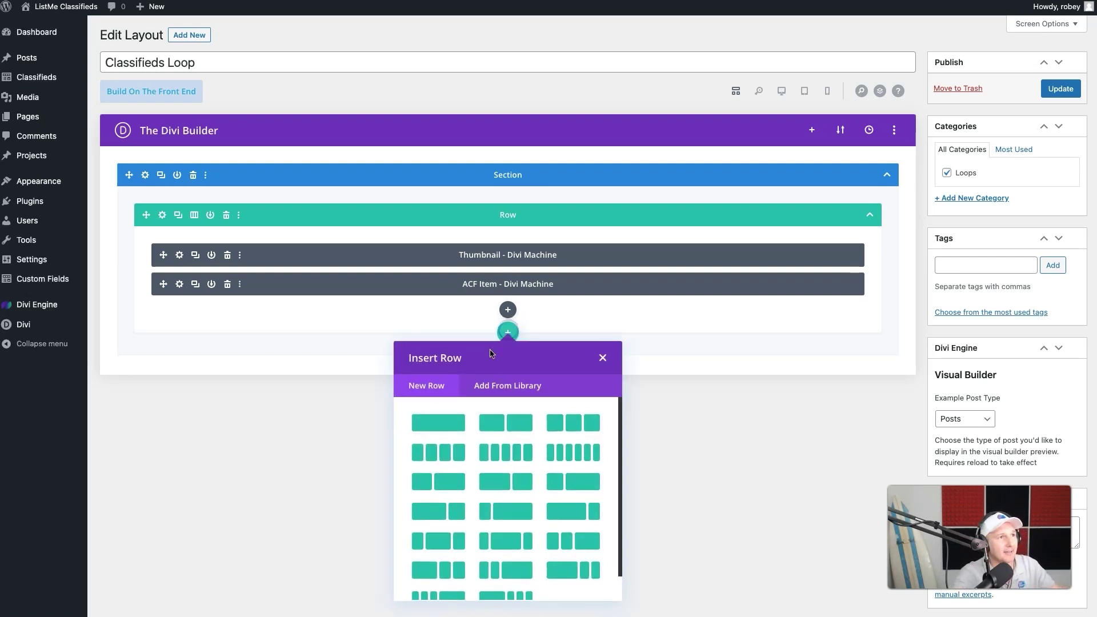
left_click(429, 423)
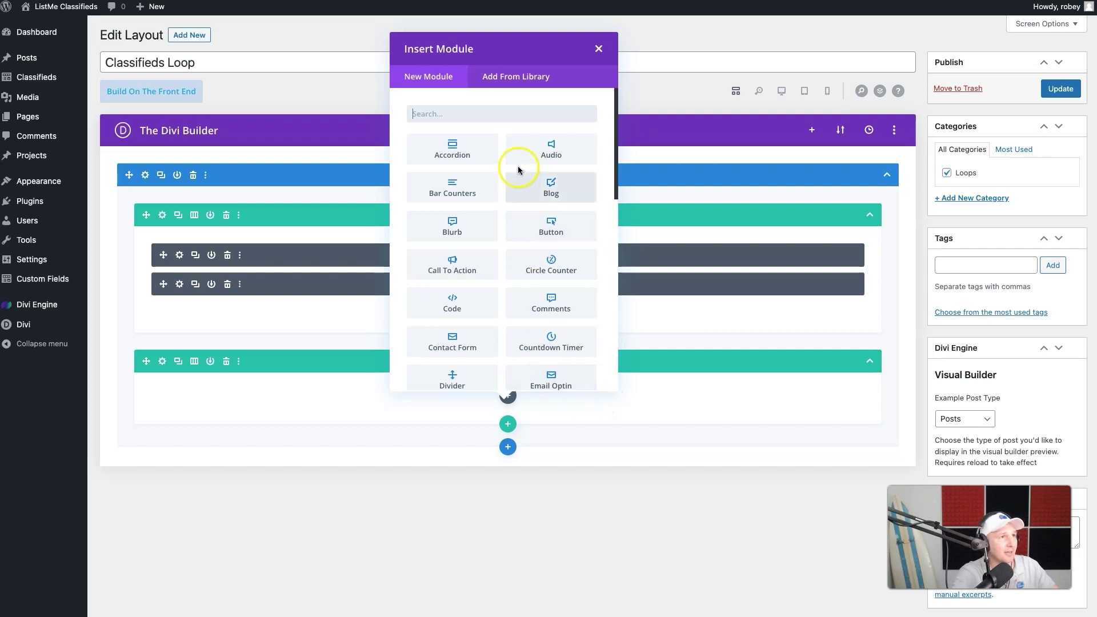
left_click(515, 121)
type("title")
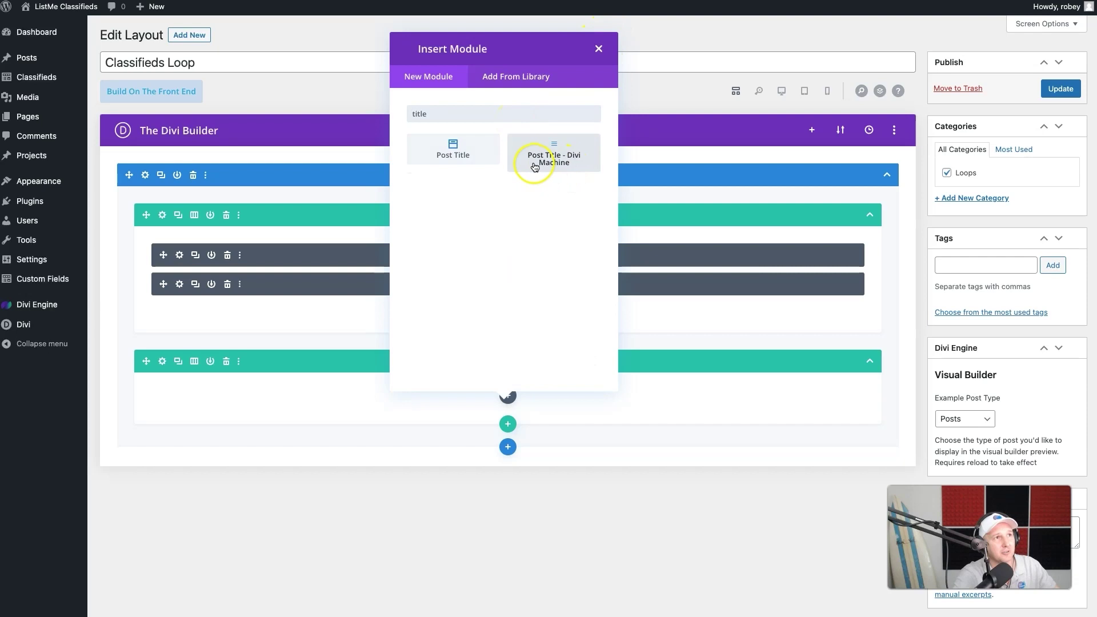
left_click(554, 167)
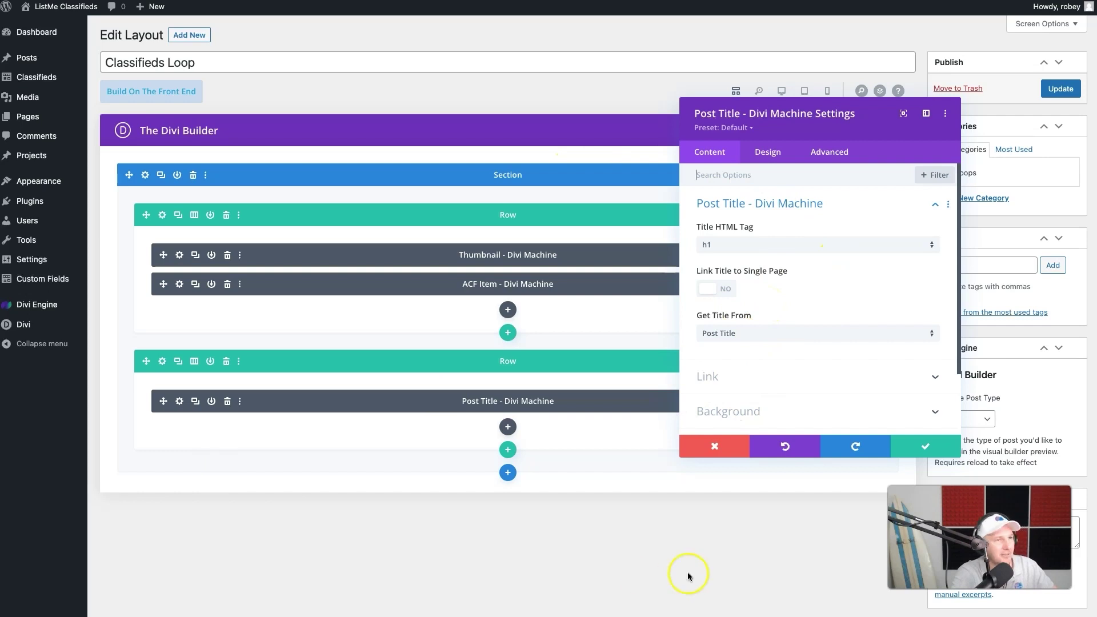
Save the Post Title module settings and insert a Post Meta - Divi Machine module below it.
left_click(917, 447)
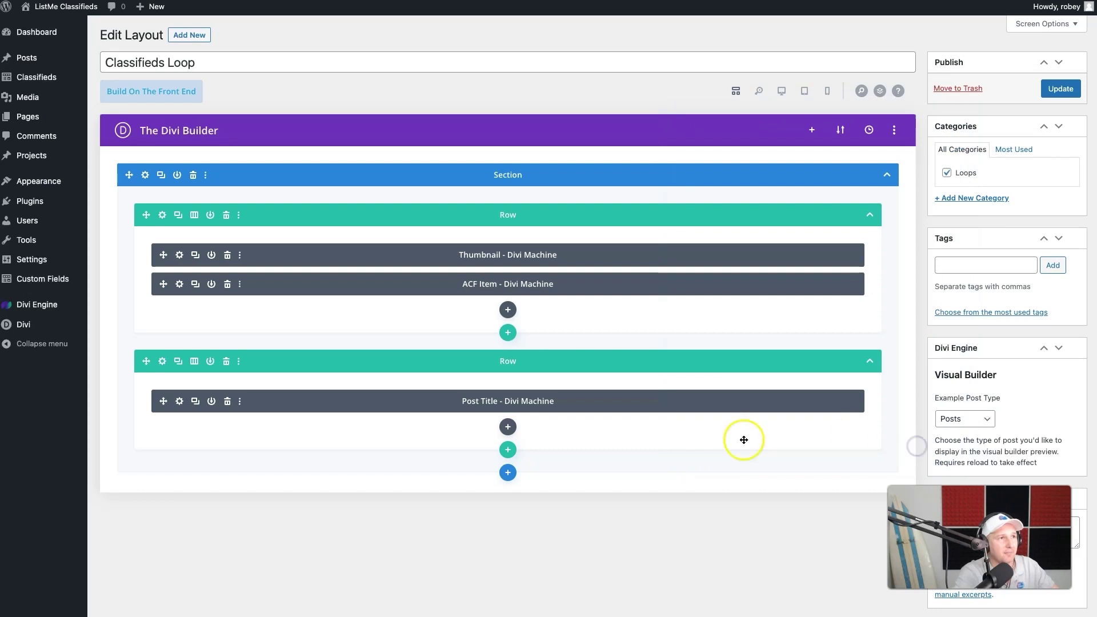
left_click(508, 428)
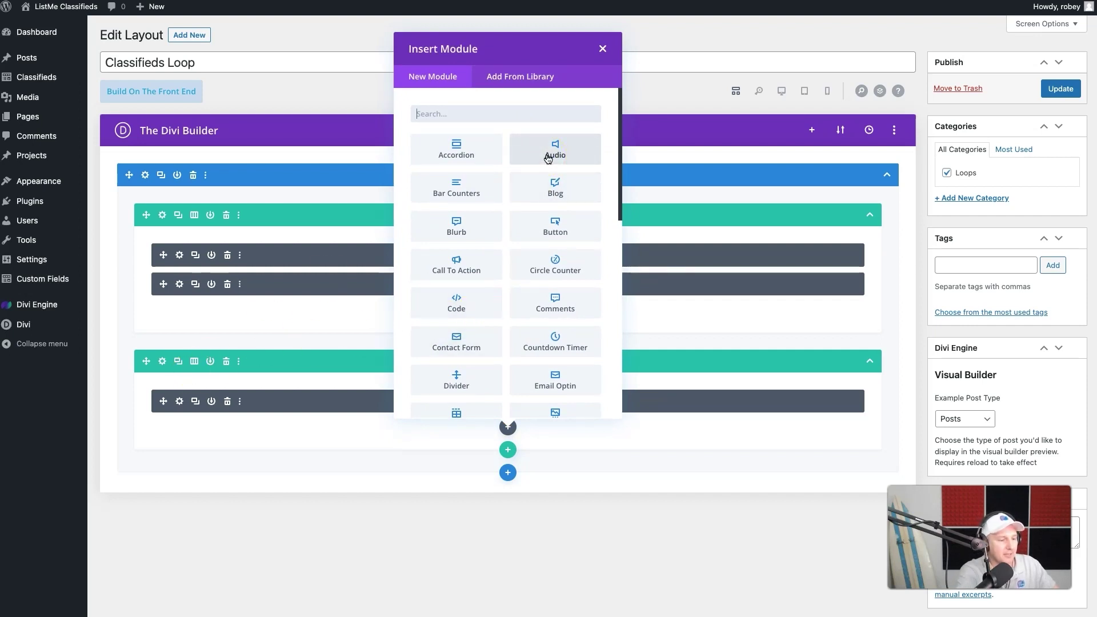
type("meta")
left_click(425, 162)
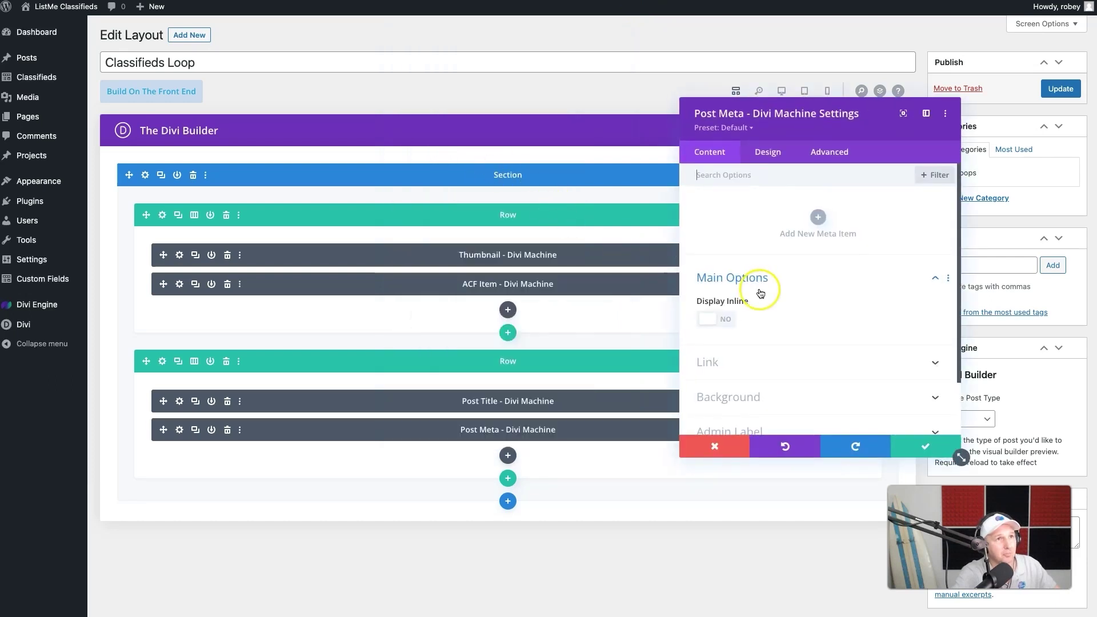
Add a meta item to the Post Meta module, choosing Custom Taxonomy as the meta item and Classifieds as the post type.
left_click(821, 225)
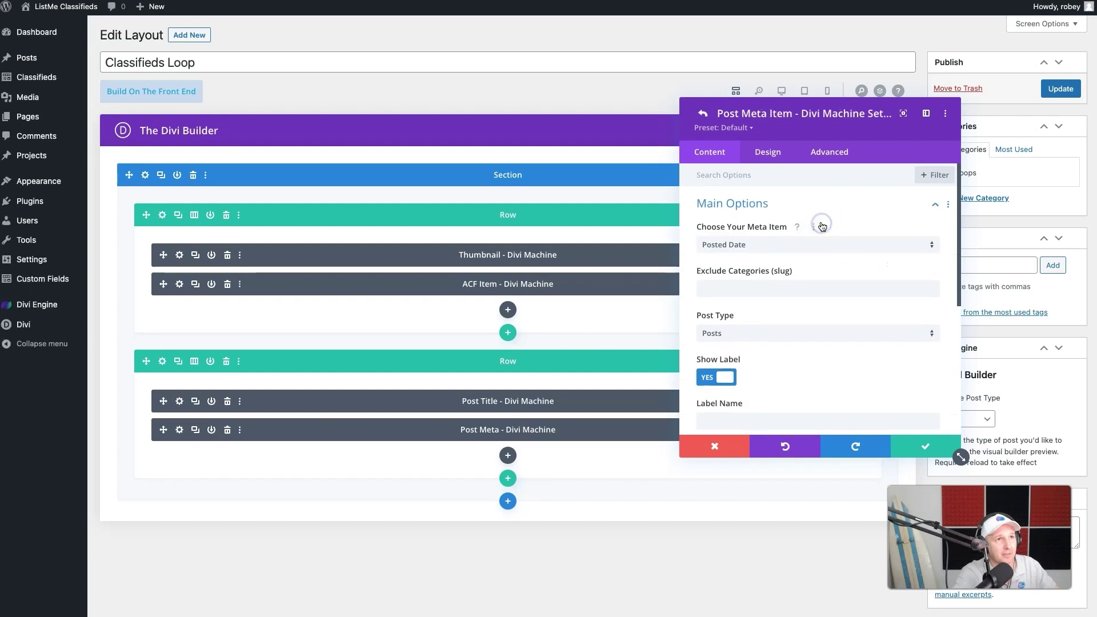
left_click(737, 245)
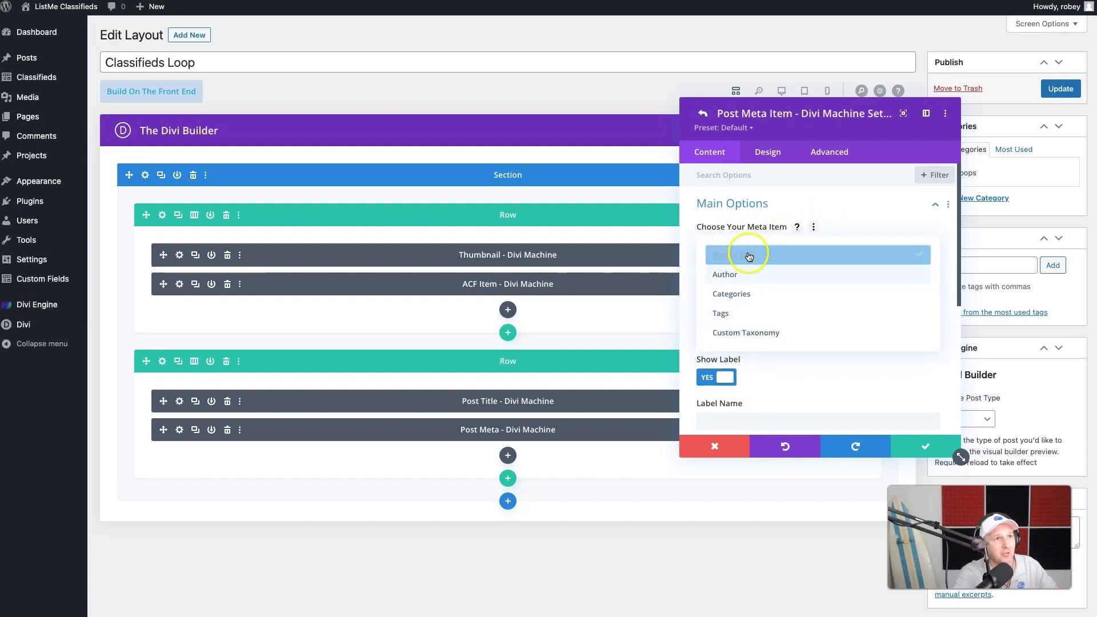
left_click(749, 333)
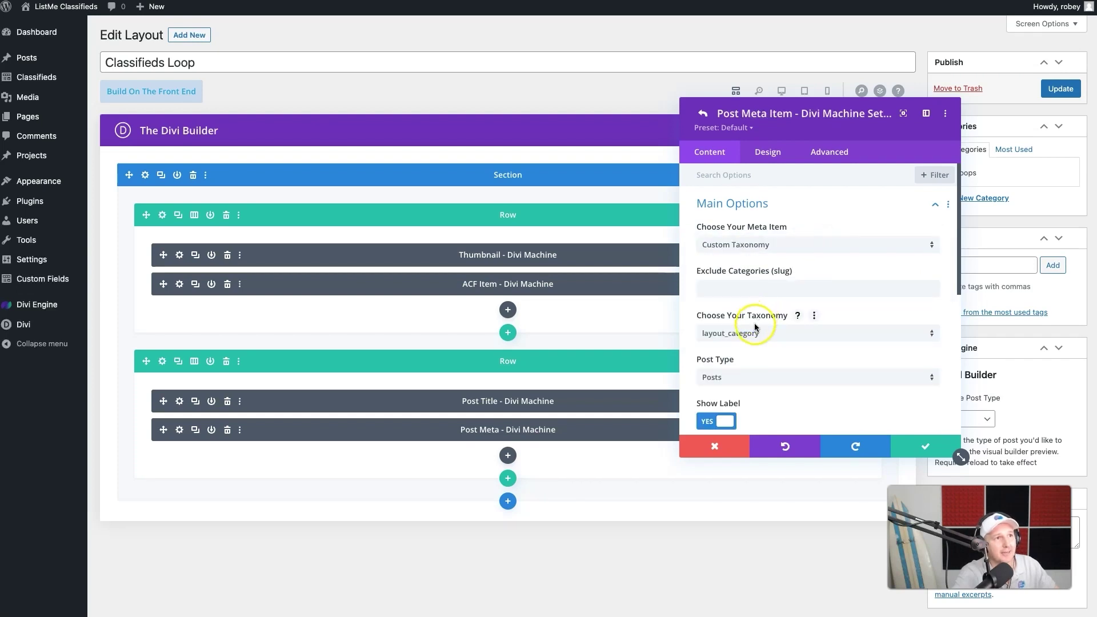
left_click(735, 377)
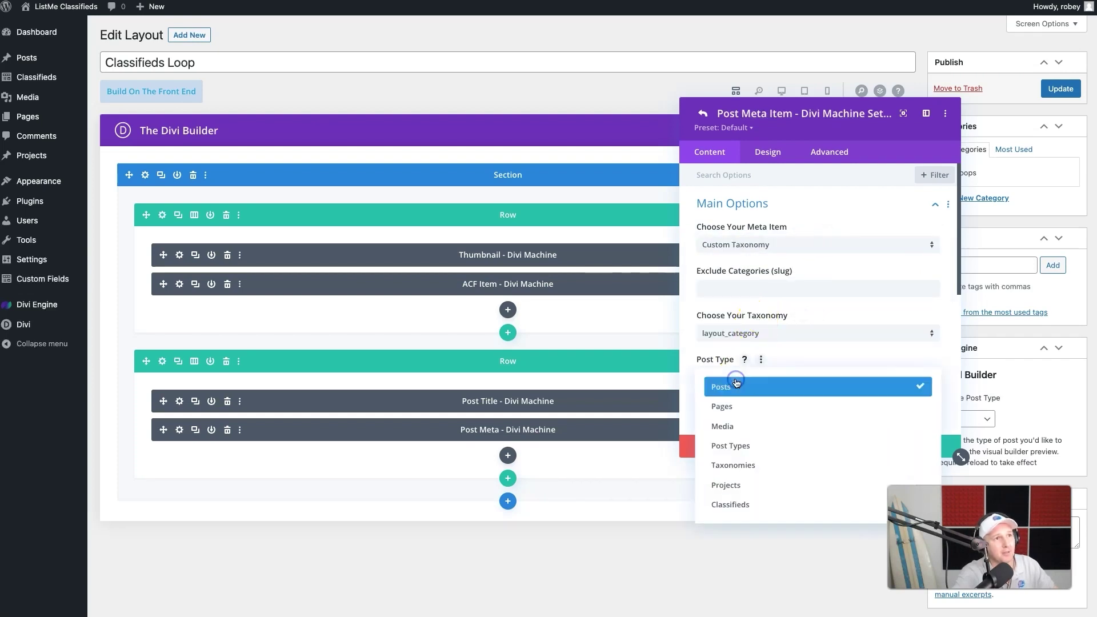
left_click(732, 503)
scroll(773, 386, "down", 3)
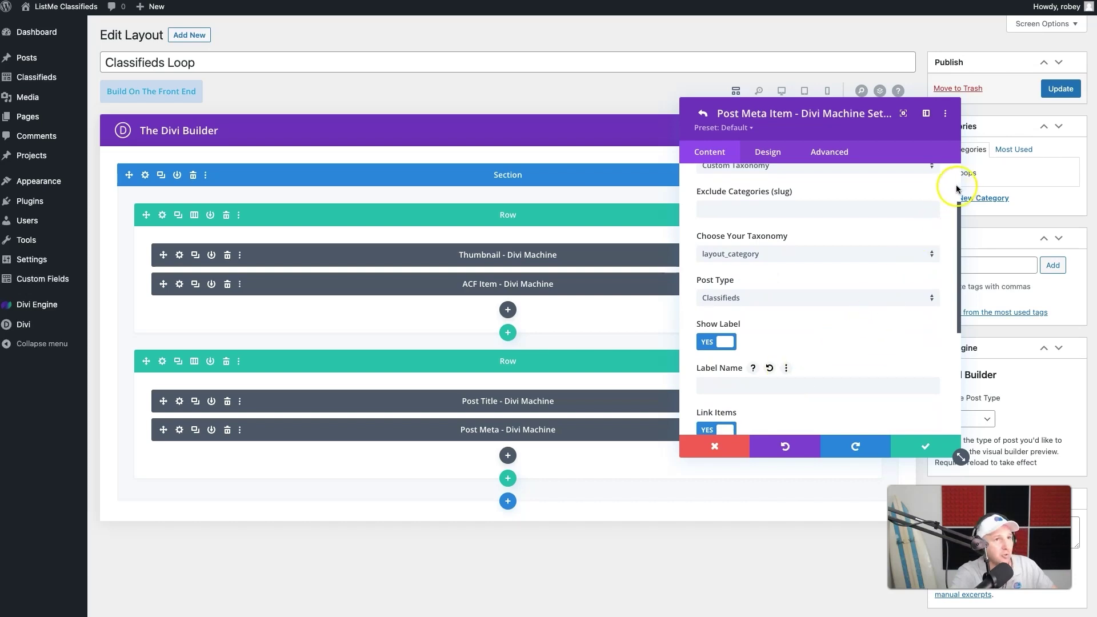
scroll(818, 254, "up", 3)
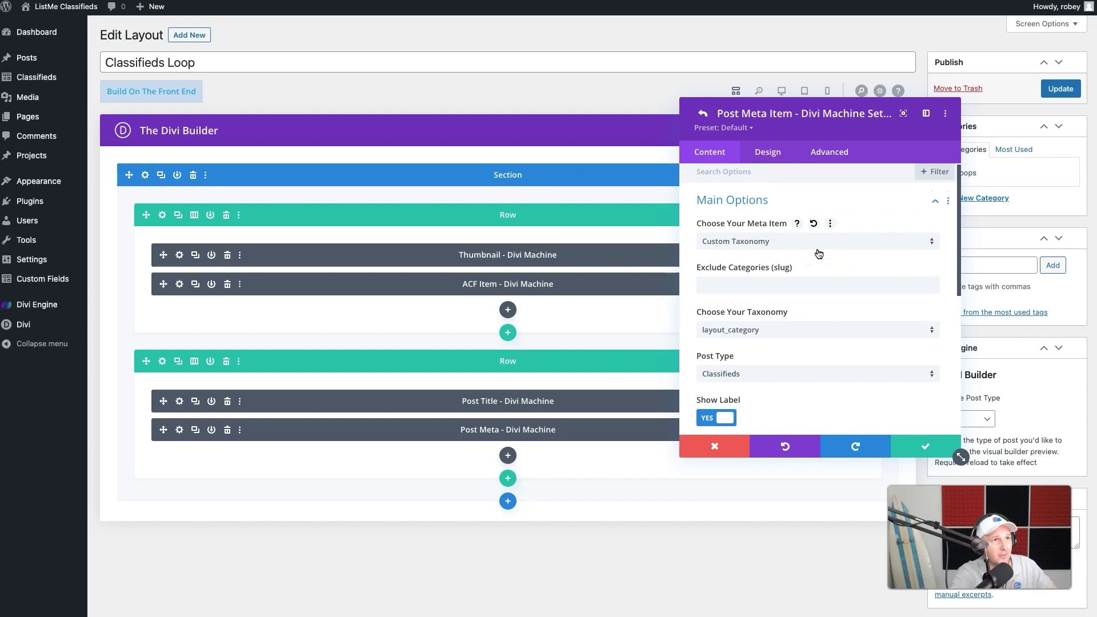
Set the meta item's taxonomy to item_types, and save both the meta item and the Post Meta module.
left_click(763, 330)
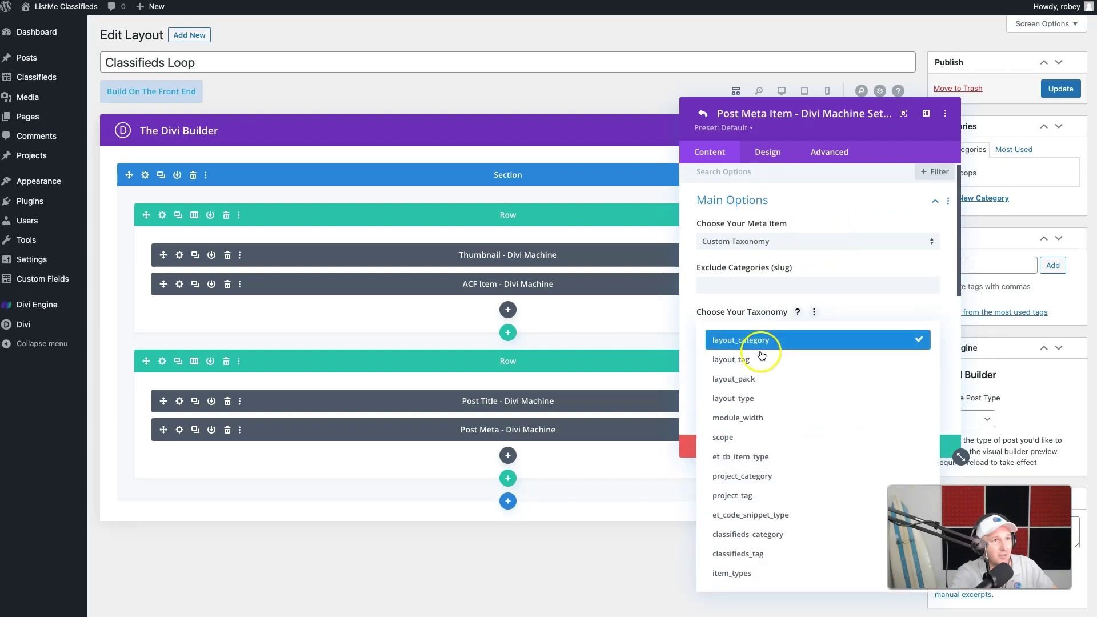
left_click(744, 577)
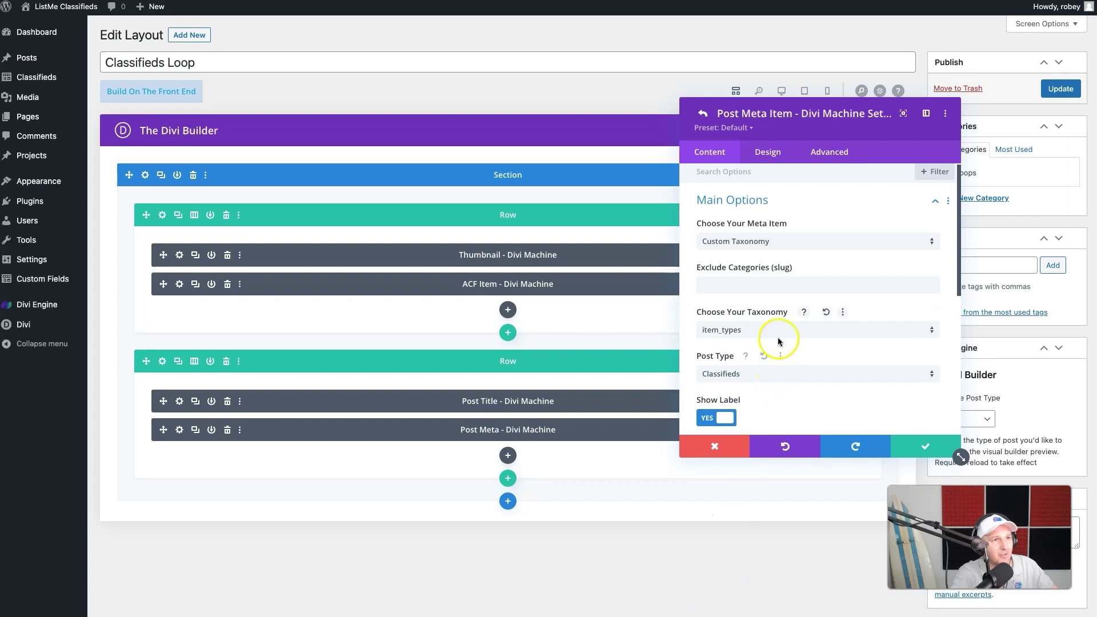
left_click(778, 341)
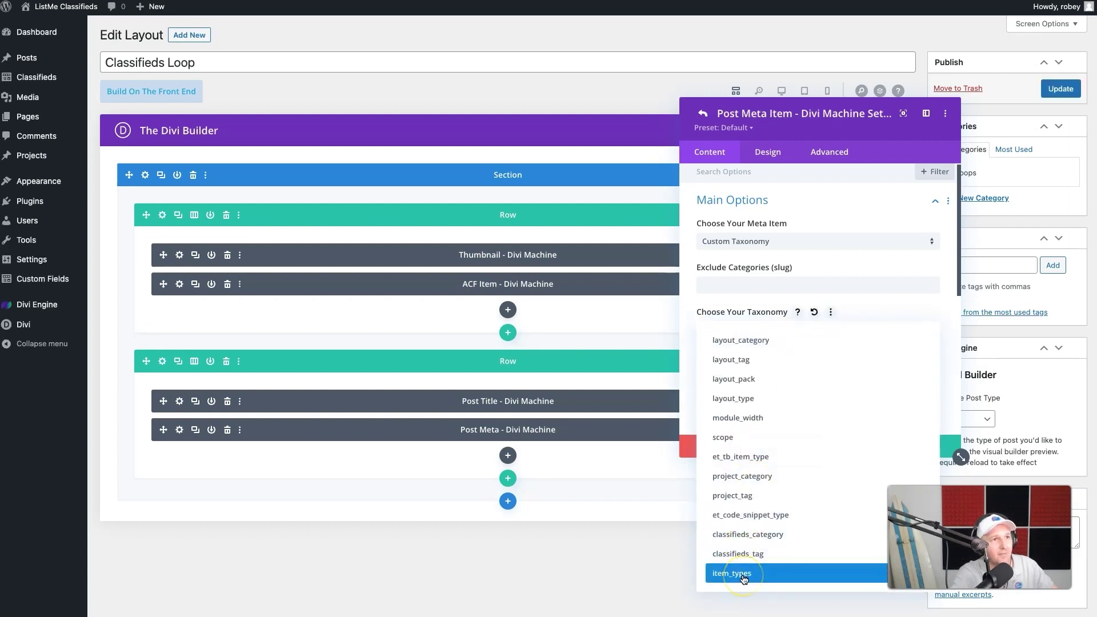
left_click(944, 284)
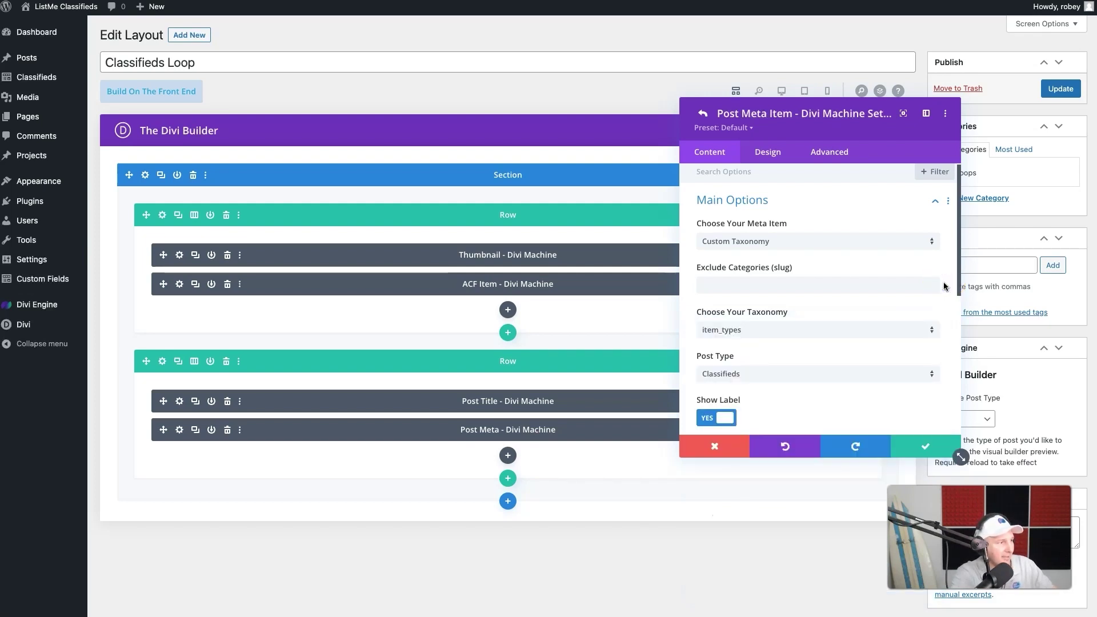
scroll(906, 338, "down", 3)
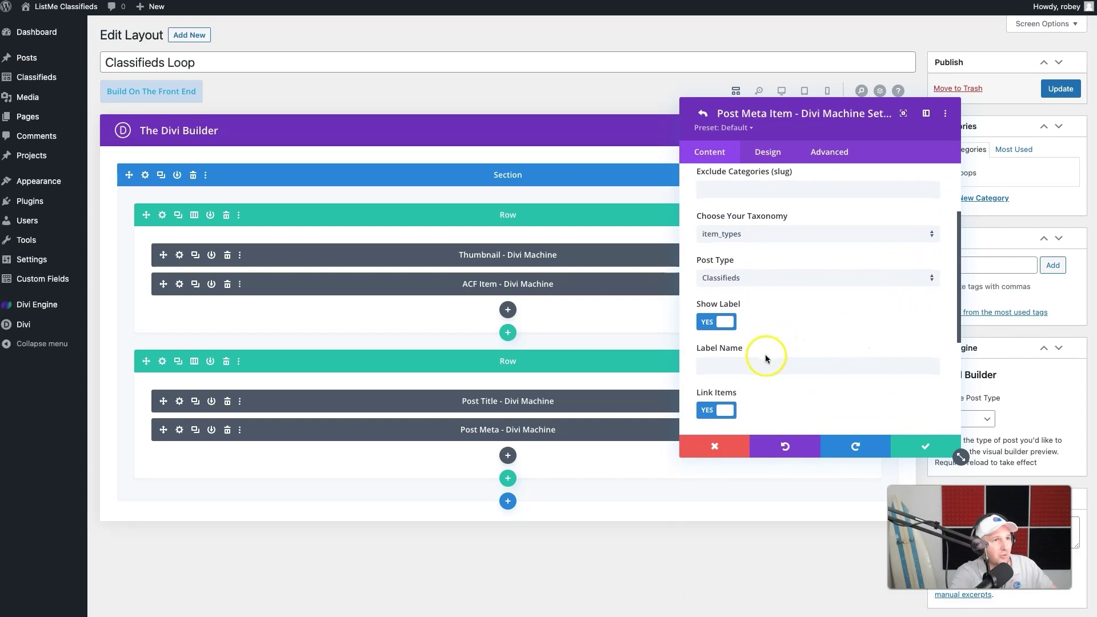
scroll(766, 354, "down", 2)
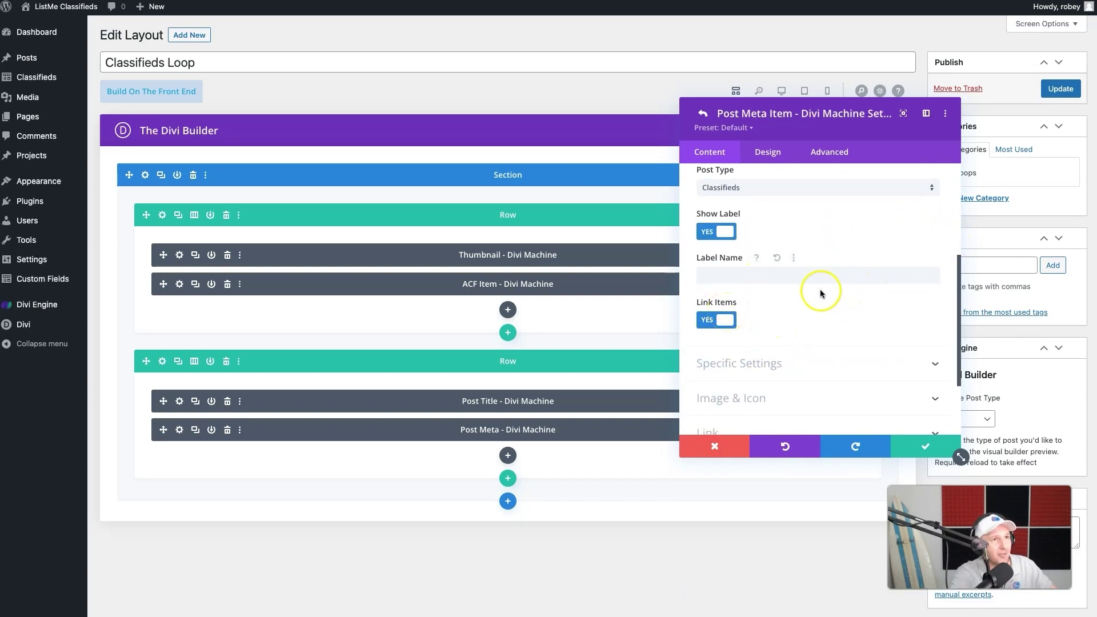
left_click(915, 448)
scroll(804, 248, "up", 2)
left_click(815, 244)
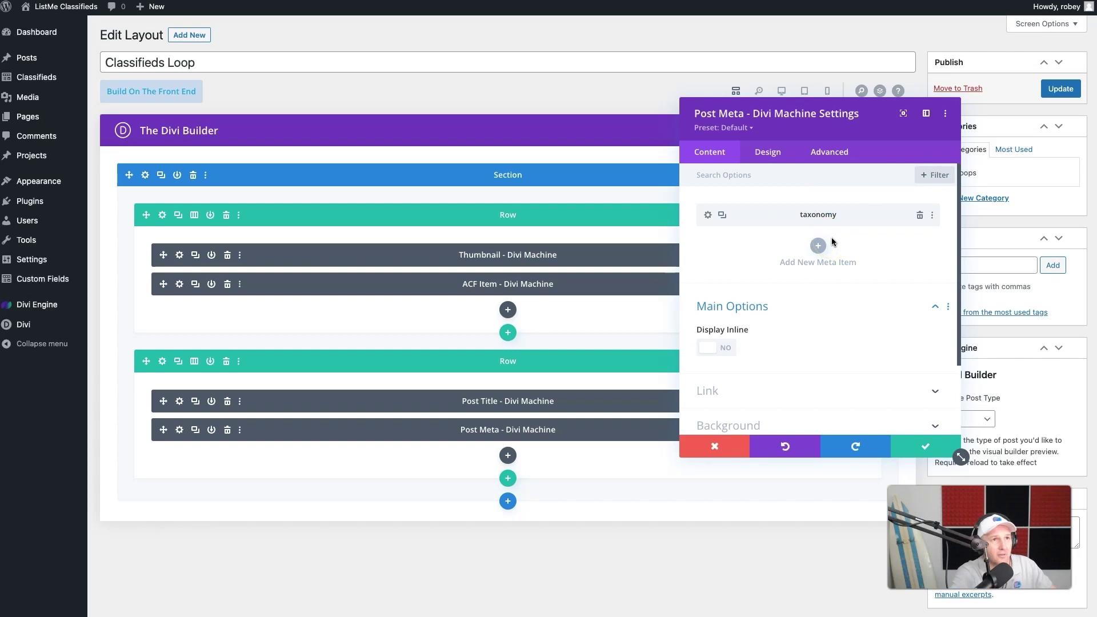
left_click(916, 448)
Preview the loop layout in phone view and return to the wireframe view.
left_click(827, 90)
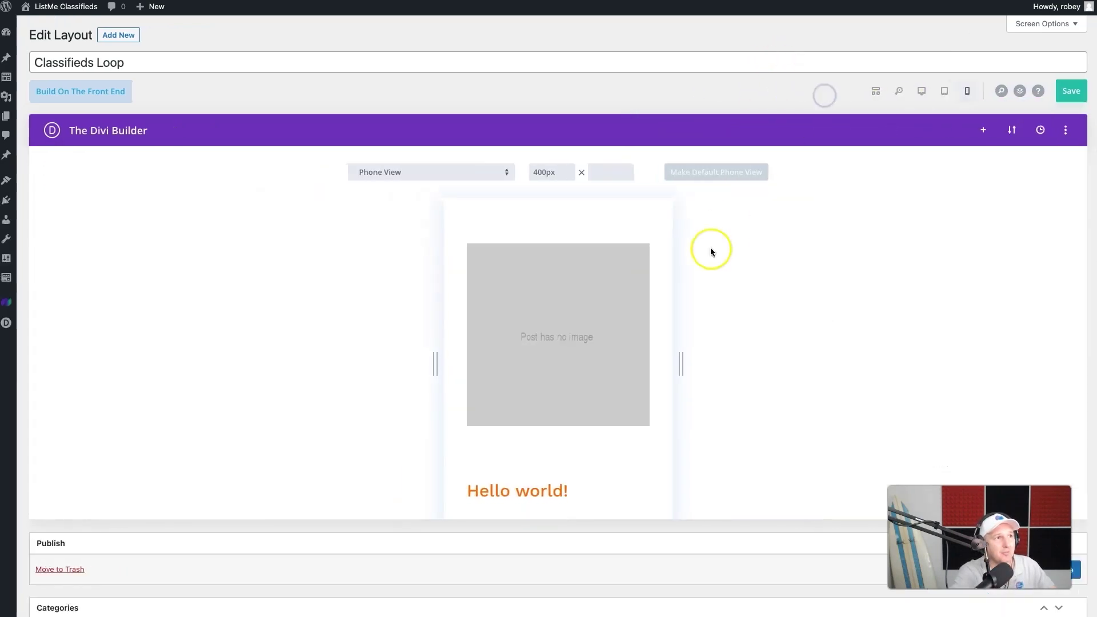
scroll(675, 314, "down", 2)
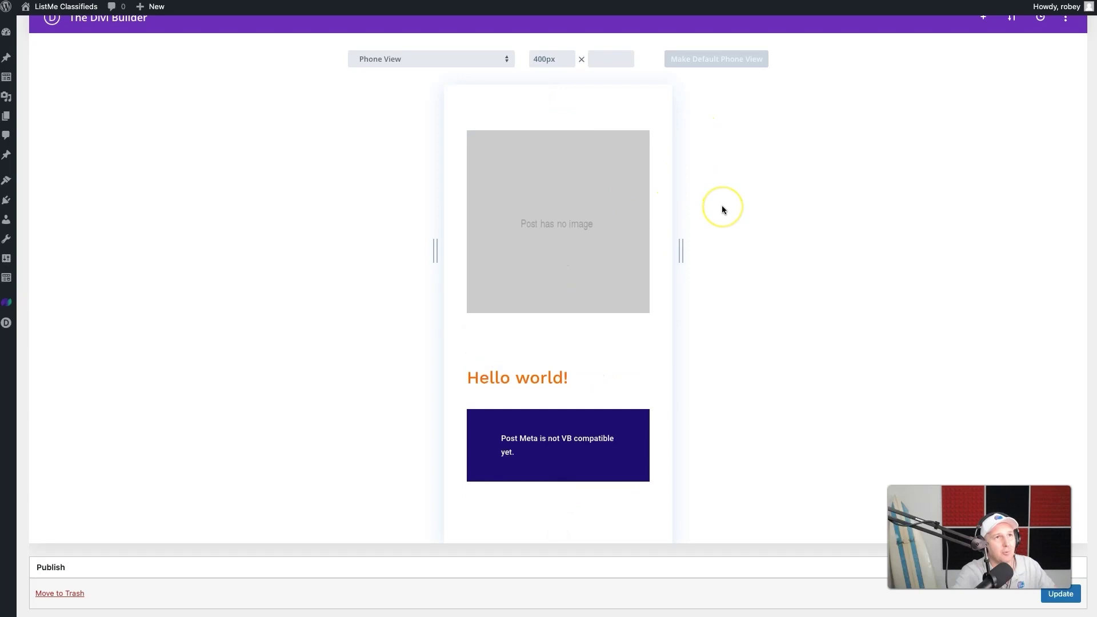
scroll(721, 210, "up", 2)
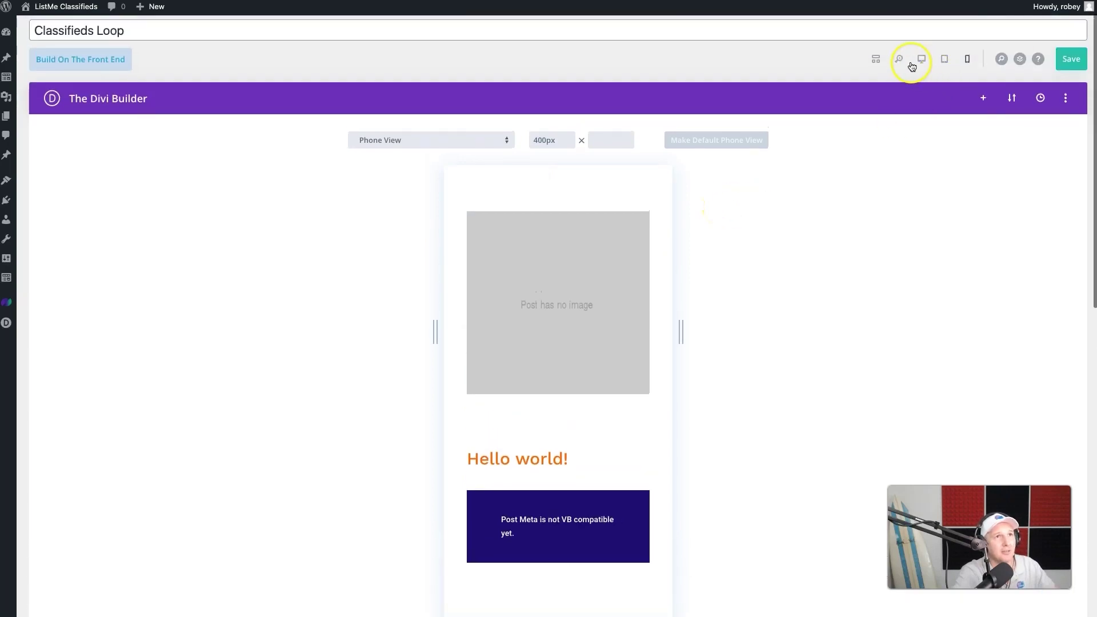
left_click(876, 60)
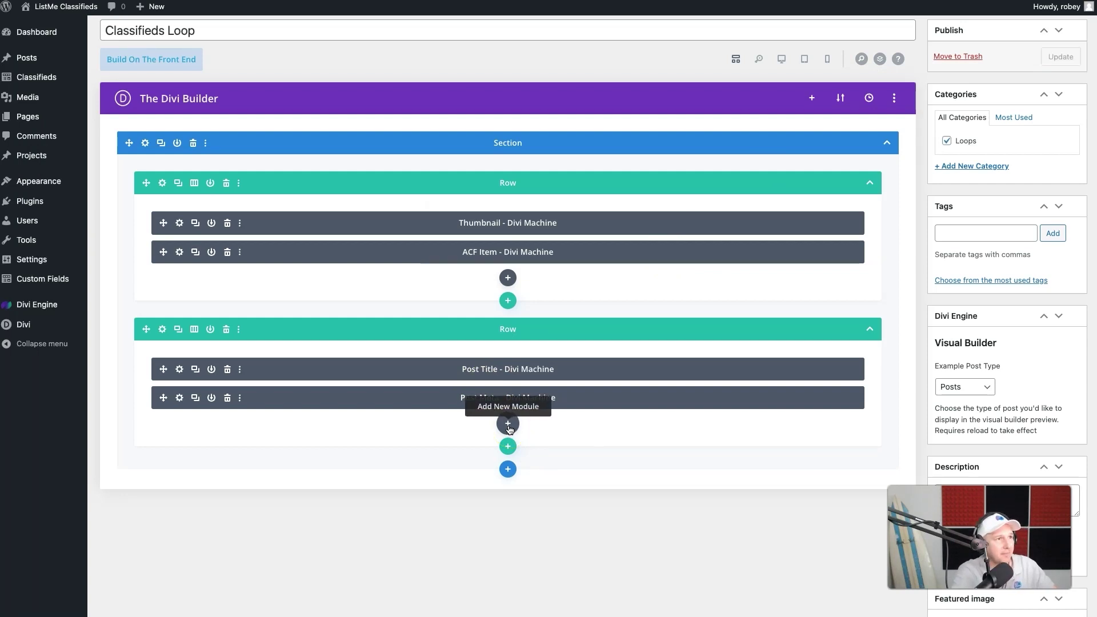
Insert a Post Content - Divi Machine module below the Post Meta module.
left_click(509, 427)
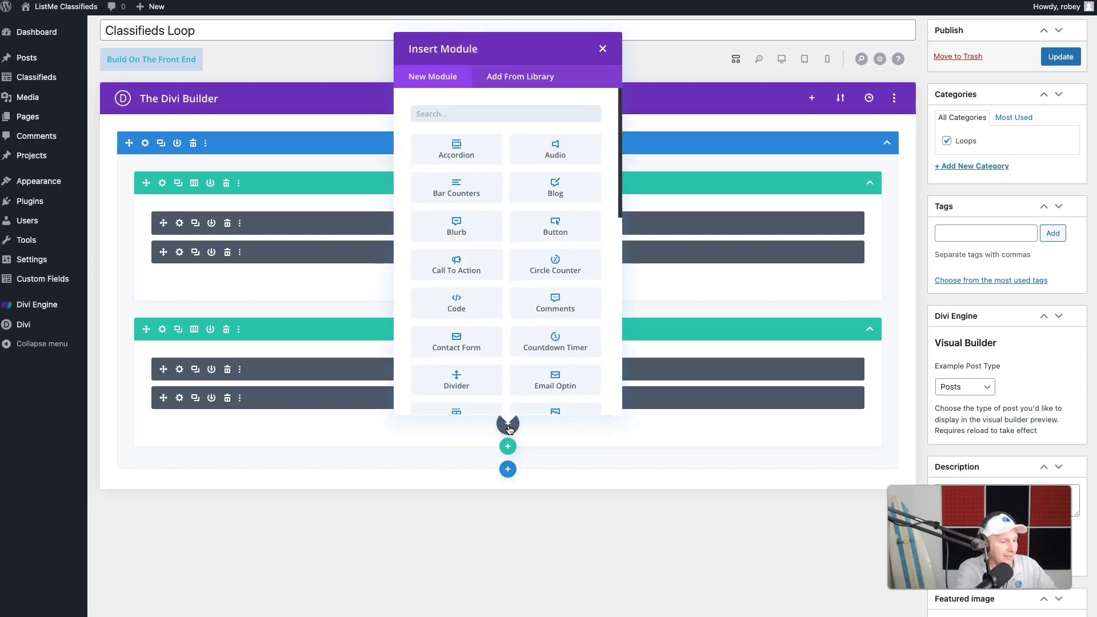
type("con")
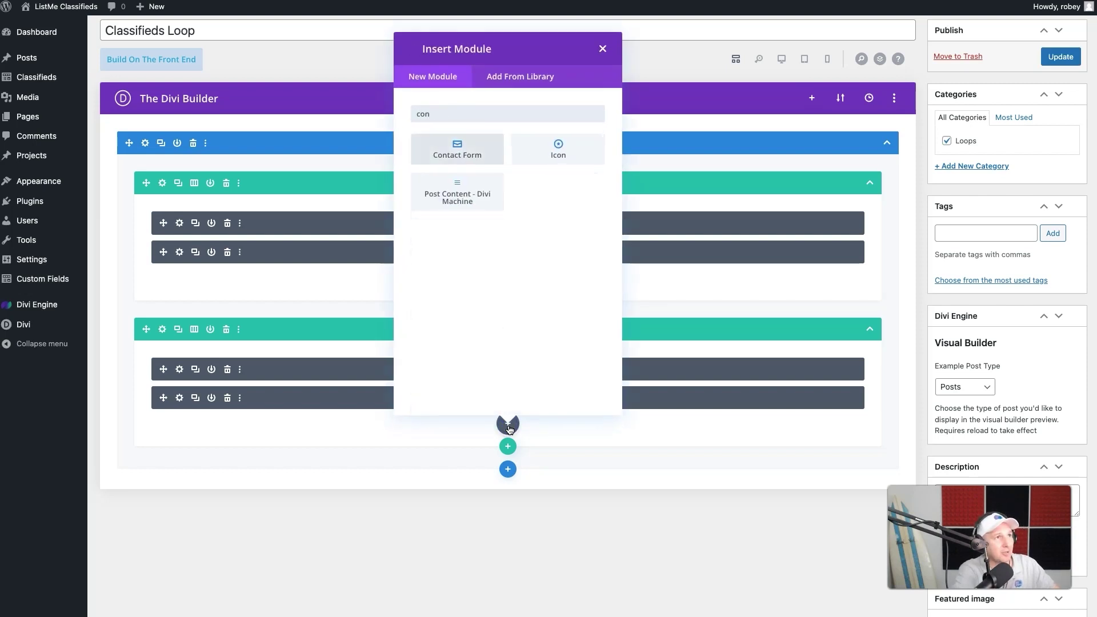
left_click(456, 207)
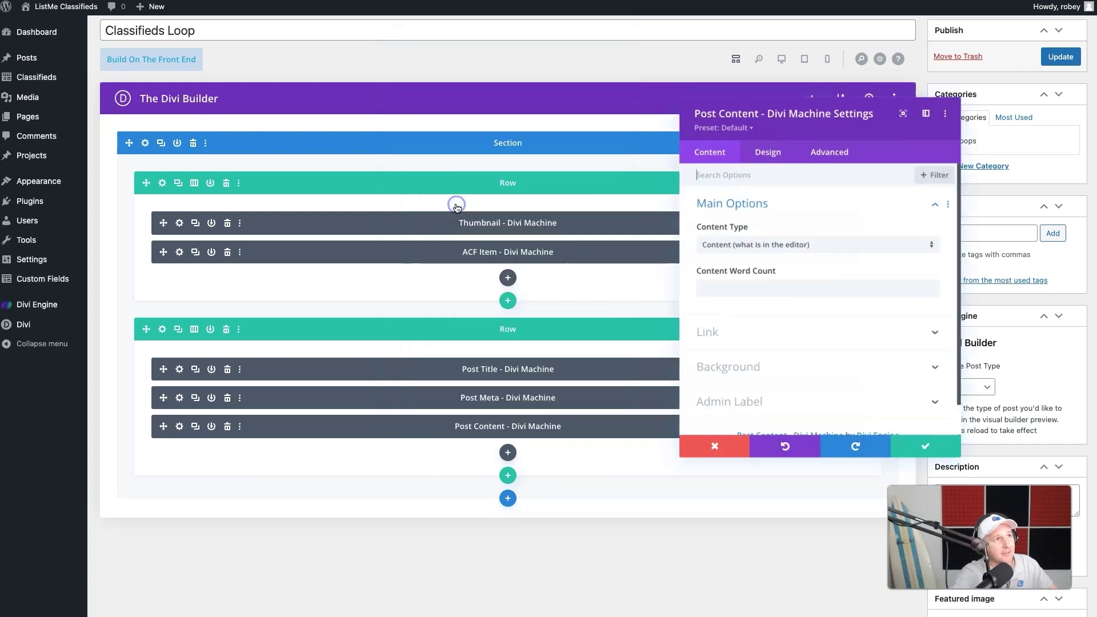
Keep the content type as Content (what is in the editor), set the content word count to 6, and save the module settings.
left_click(789, 246)
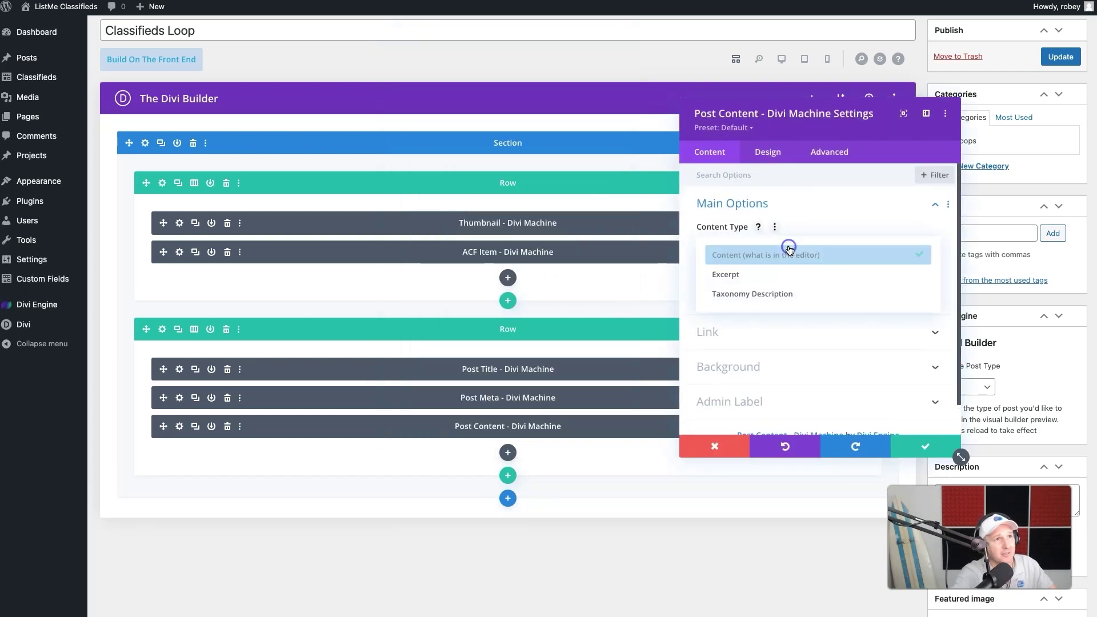
left_click(783, 265)
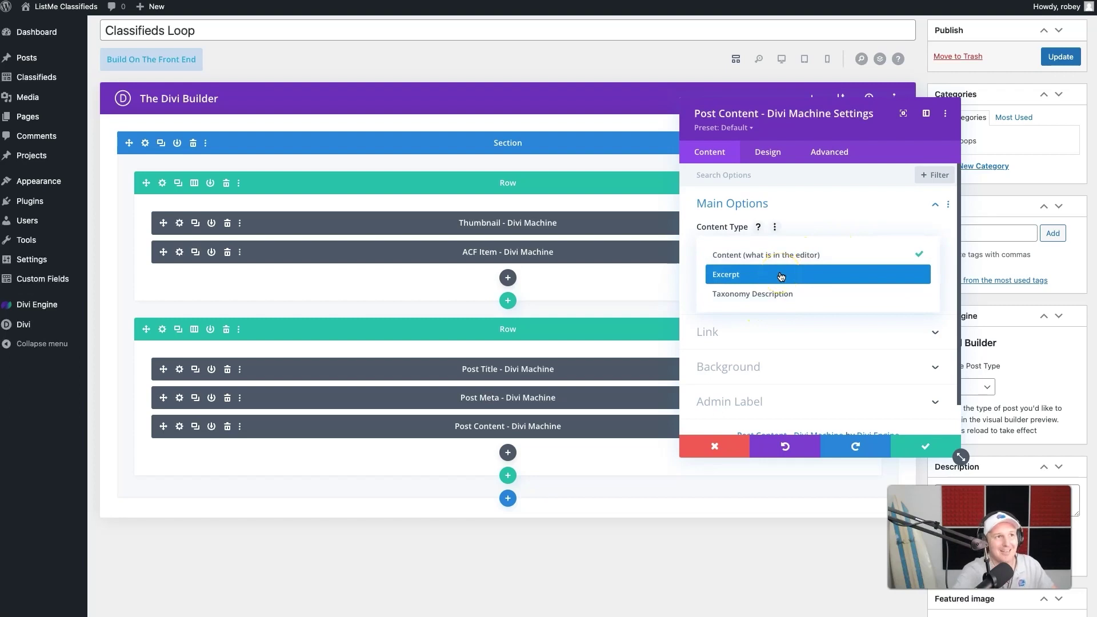
left_click(815, 253)
left_click(761, 288)
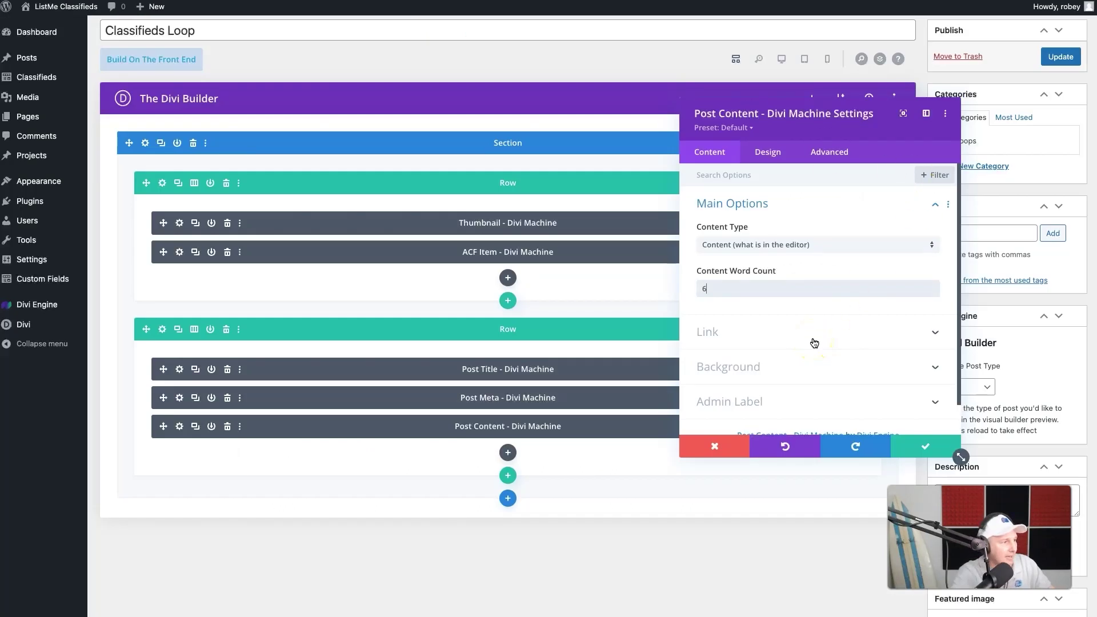
left_click(744, 288)
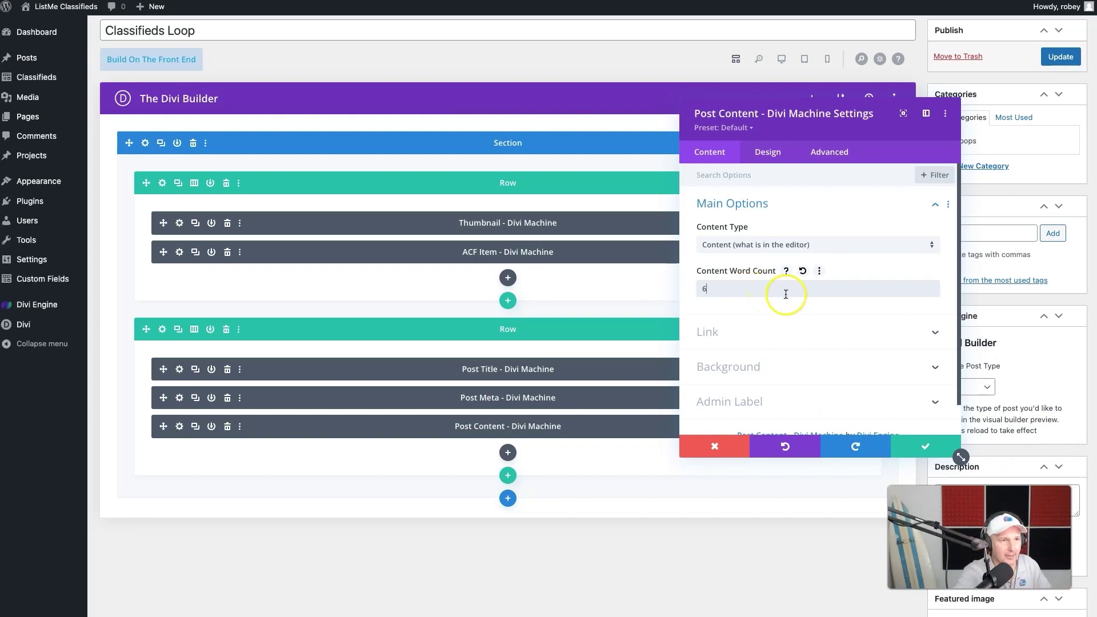
left_click(922, 443)
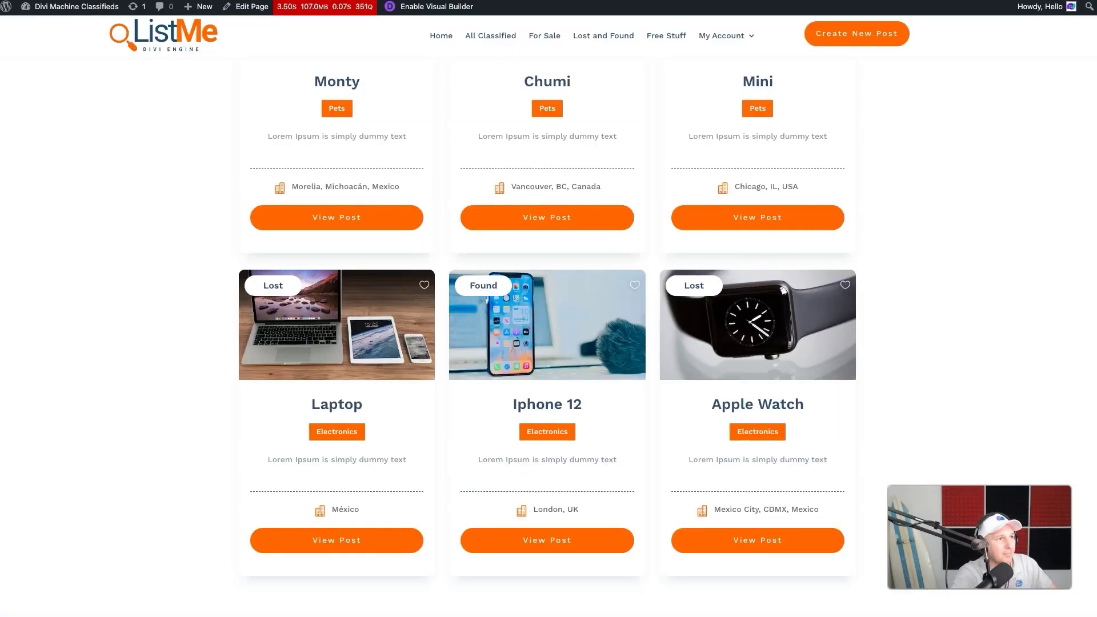
Insert an ACF Item - Divi Machine module below the Post Content module and set its ACF name to Price.
scroll(460, 460, "down", 10)
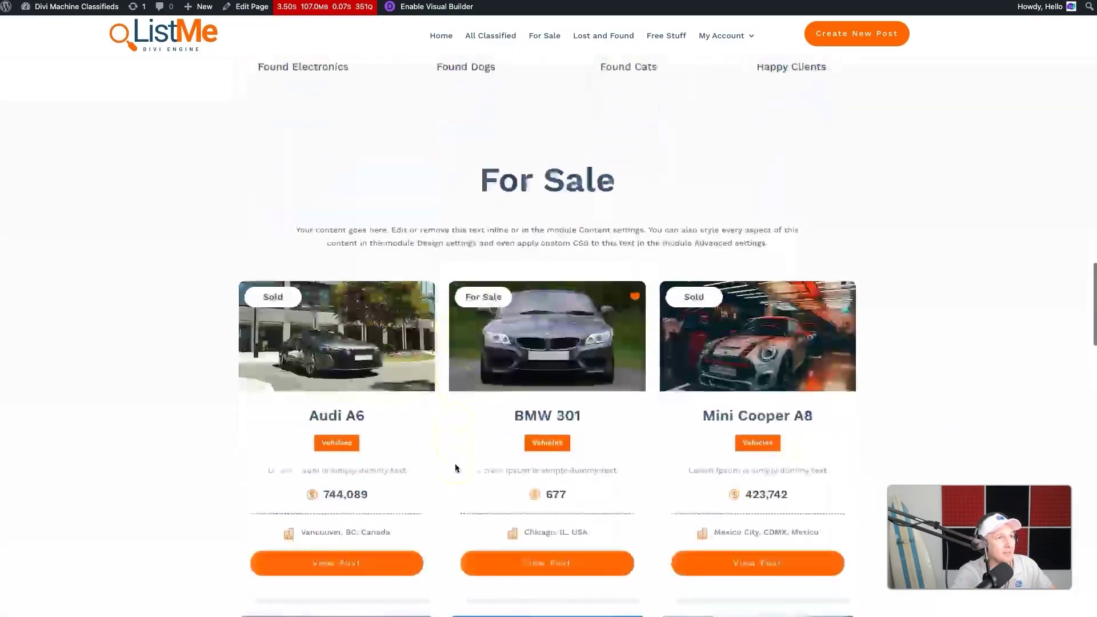
scroll(456, 468, "down", 2)
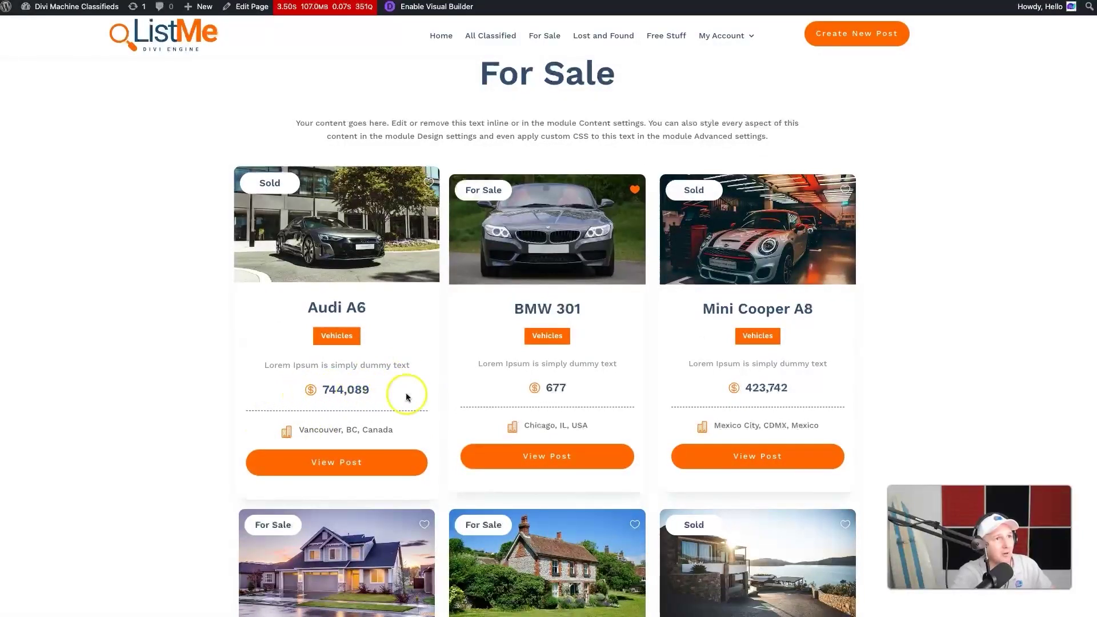
scroll(424, 393, "up", 1)
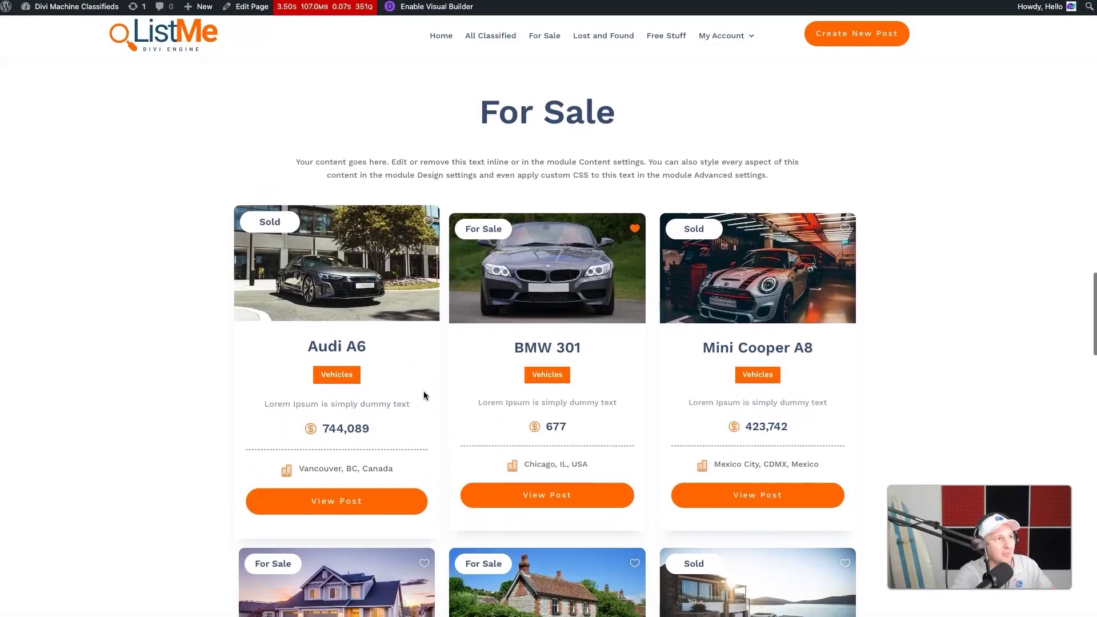
scroll(424, 394, "up", 1)
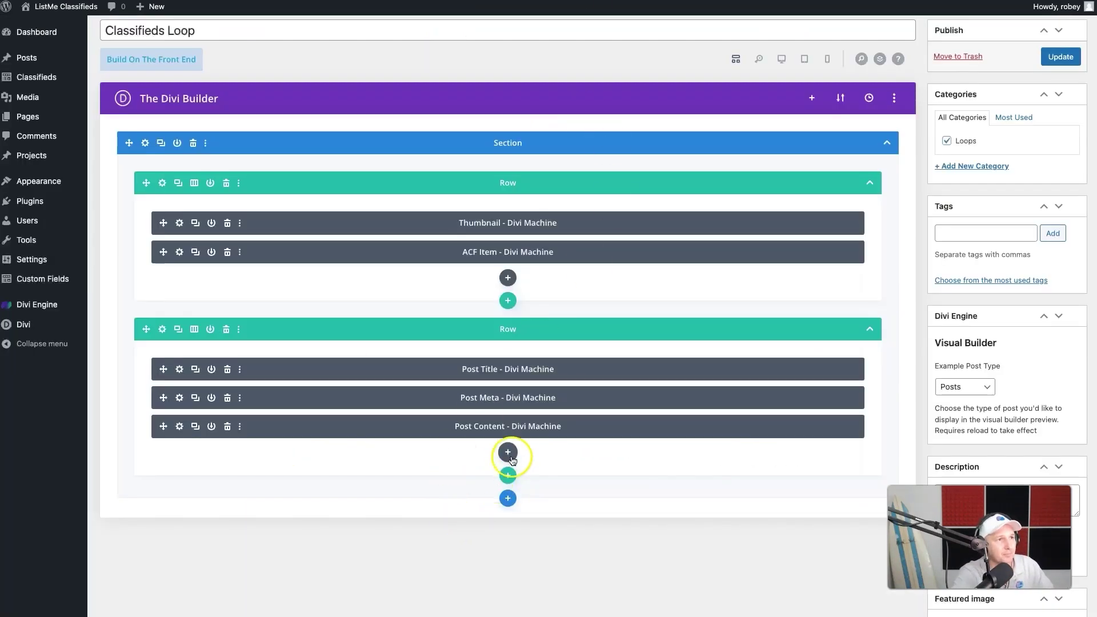
left_click(507, 452)
type("acf")
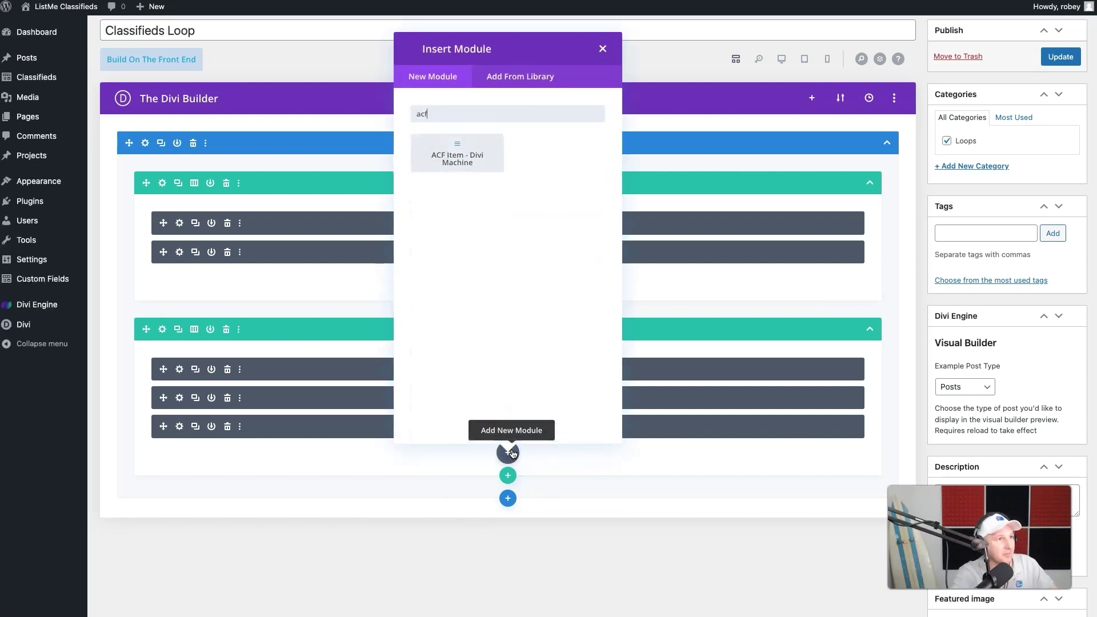
left_click(470, 159)
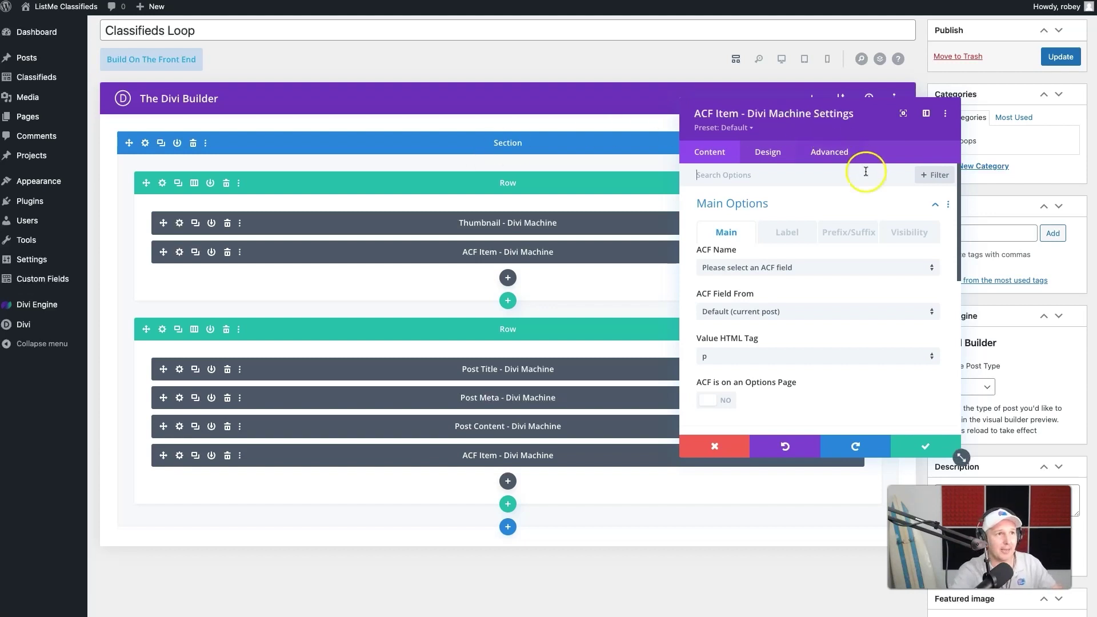
left_click(792, 267)
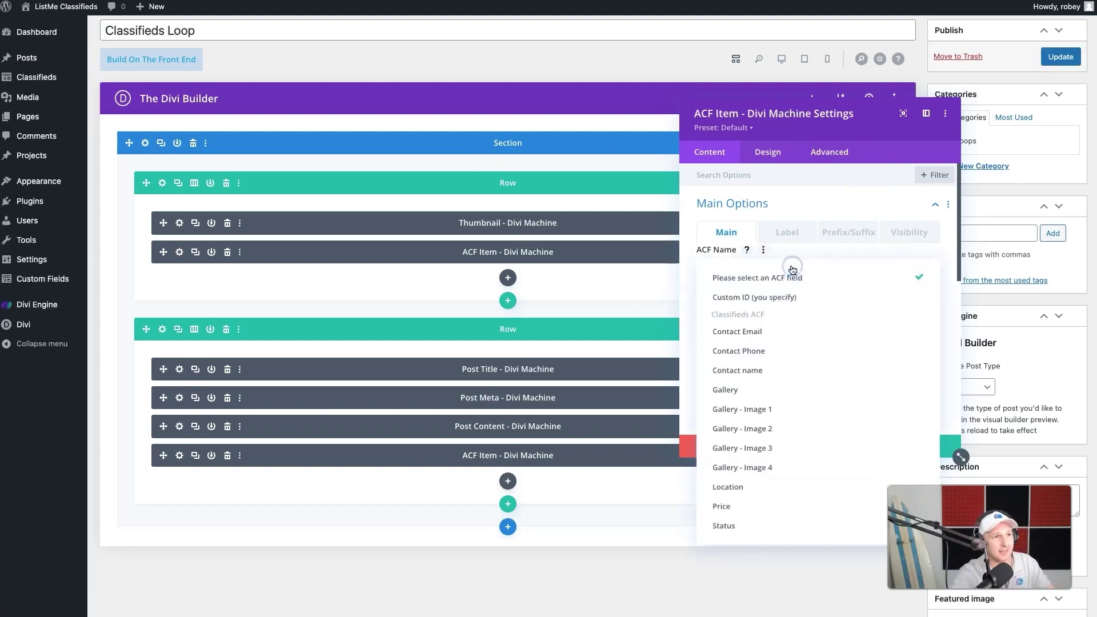
left_click(757, 497)
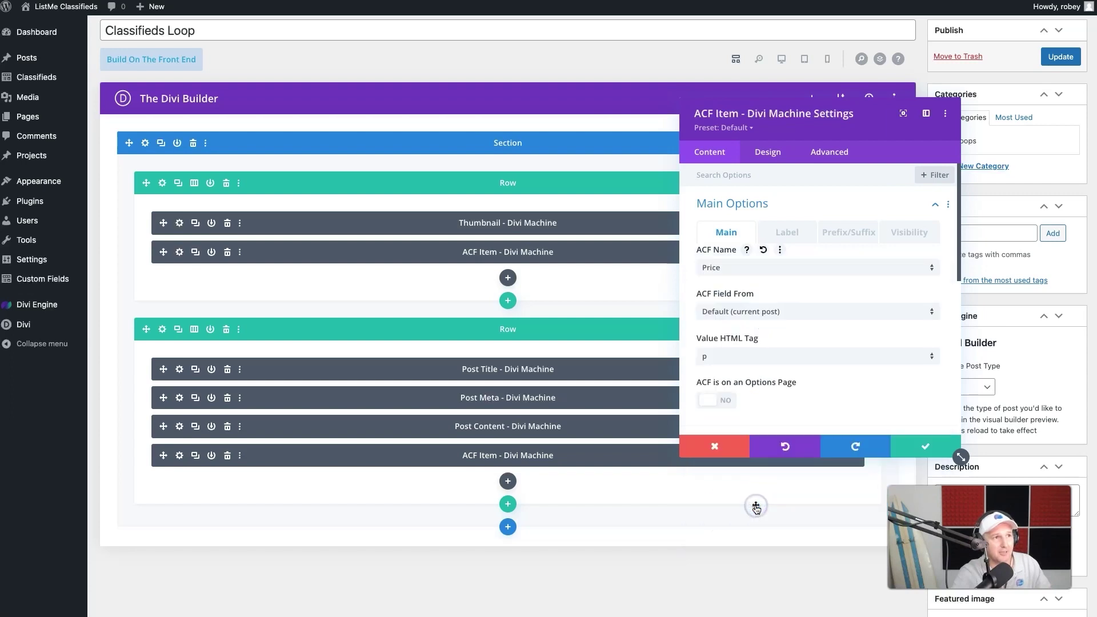
Turn off the label display for the Price ACF item.
scroll(772, 330, "down", 2)
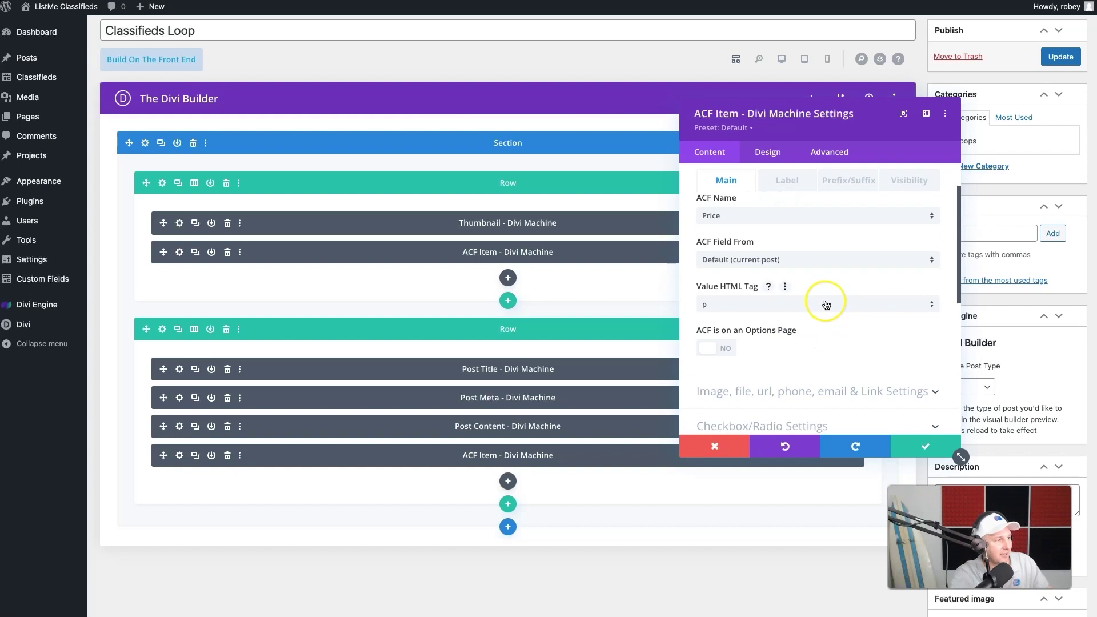
left_click(787, 182)
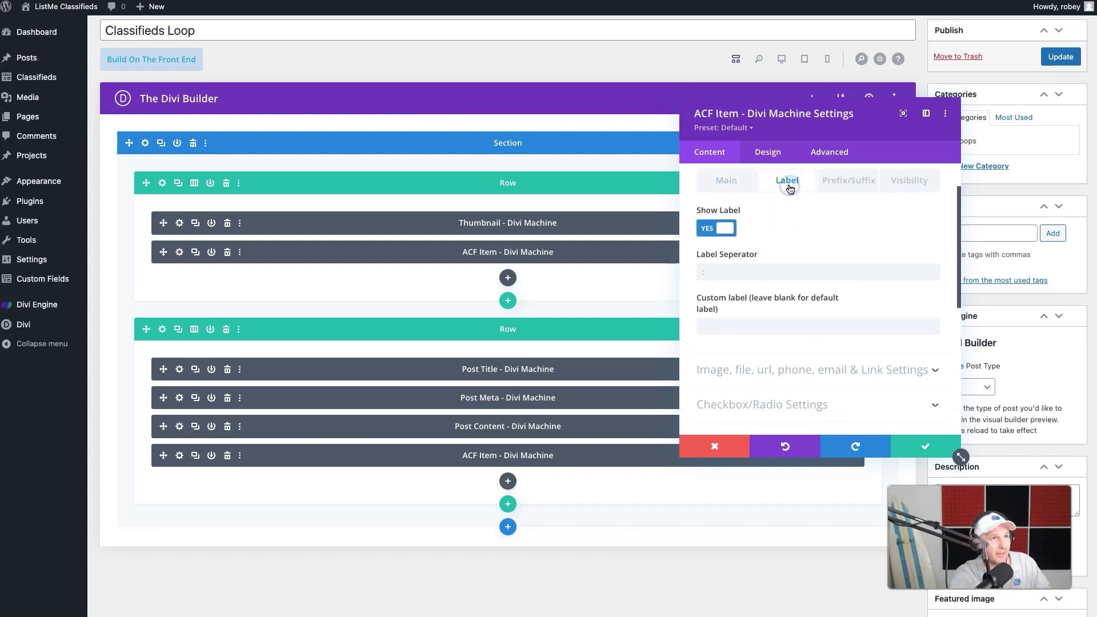
left_click(725, 230)
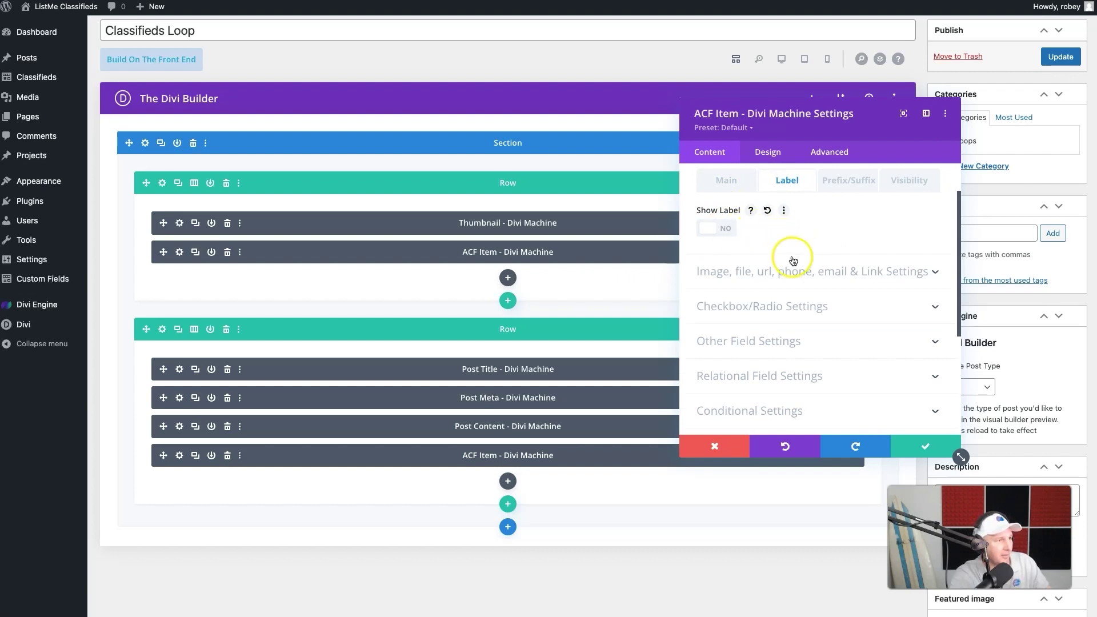
Enable text prettifying for the Price ACF item and set the separator to a comma.
scroll(876, 220, "down", 2)
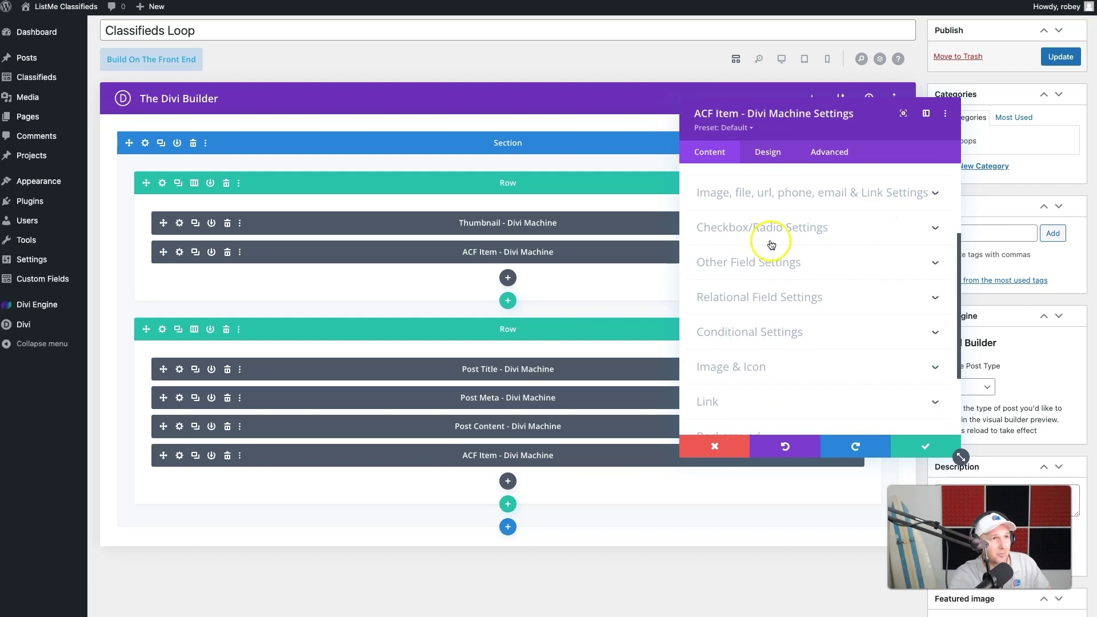
scroll(772, 245, "up", 3)
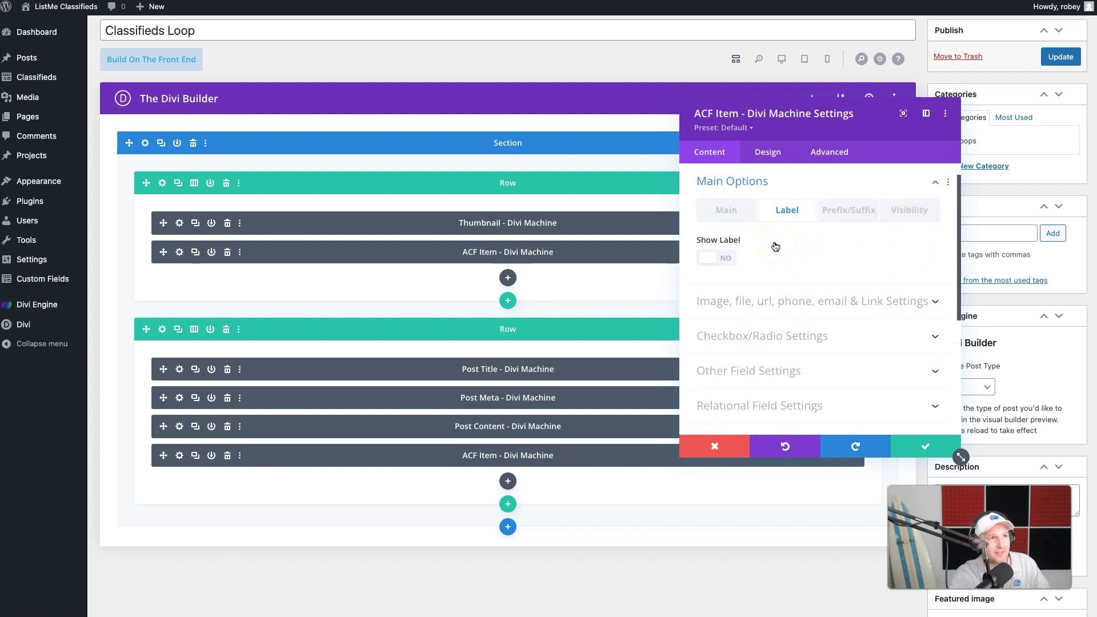
scroll(775, 245, "up", 1)
left_click(725, 232)
scroll(783, 327, "down", 2)
scroll(783, 327, "down", 1)
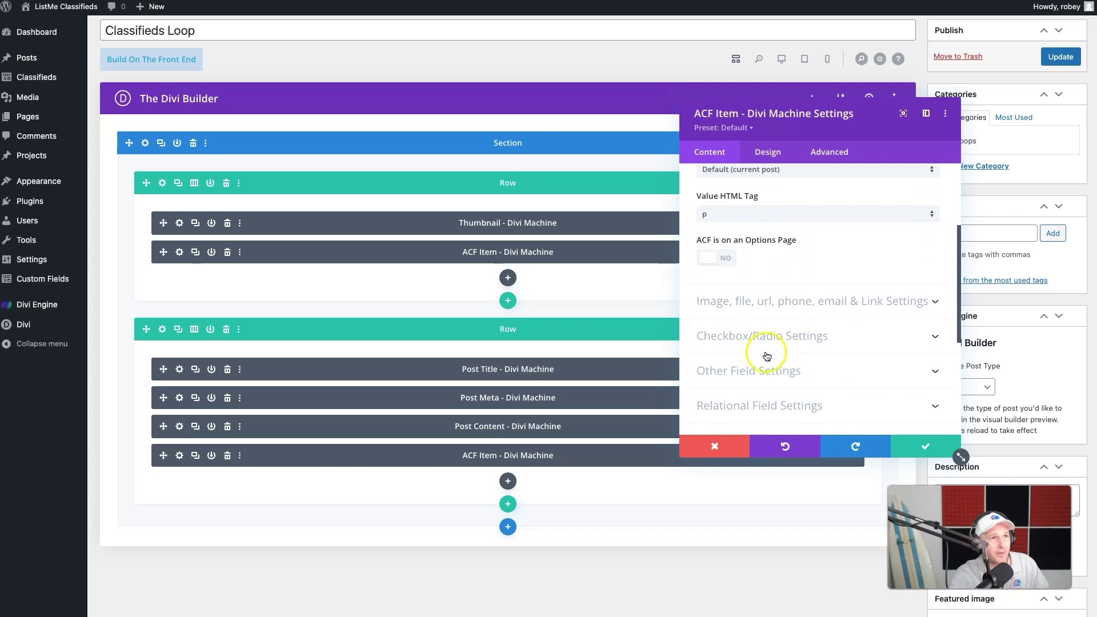
left_click(754, 370)
left_click(719, 259)
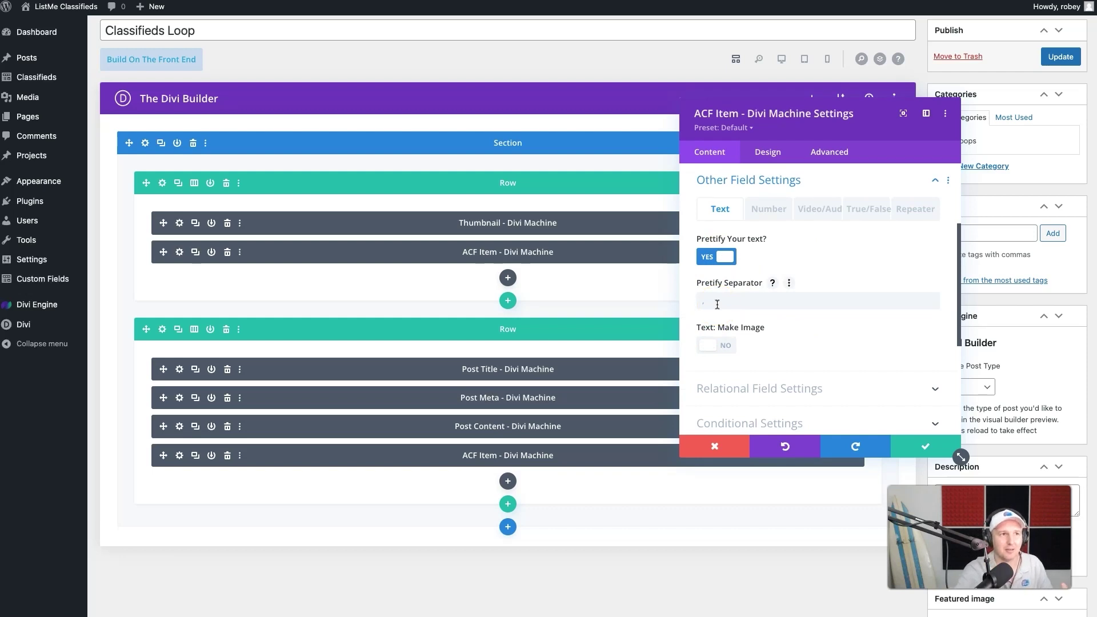
left_click(714, 303)
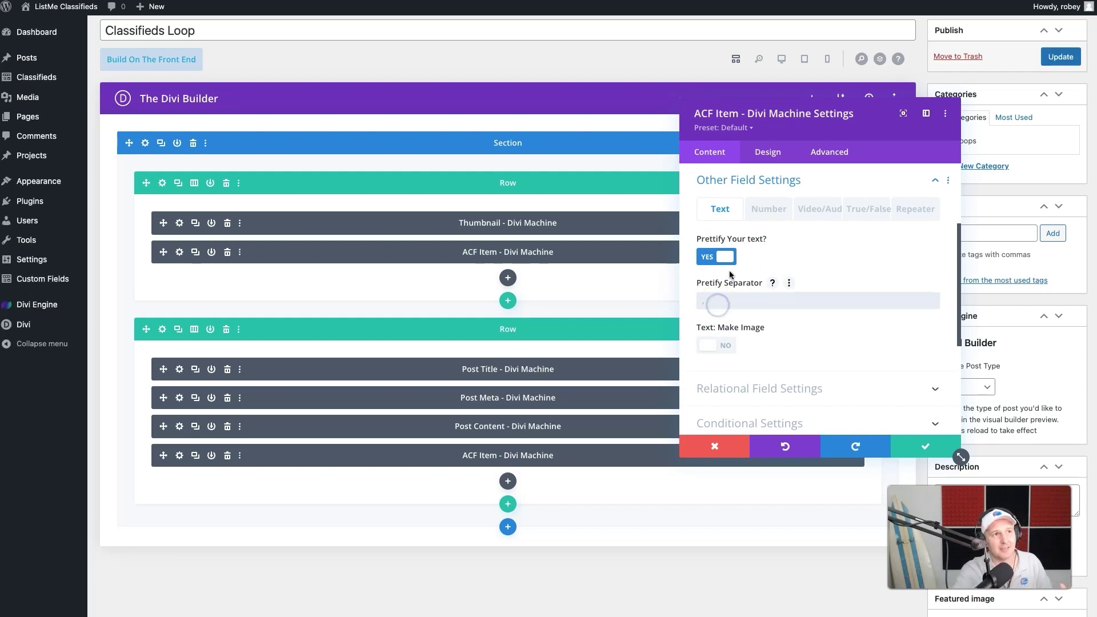
left_click(709, 301)
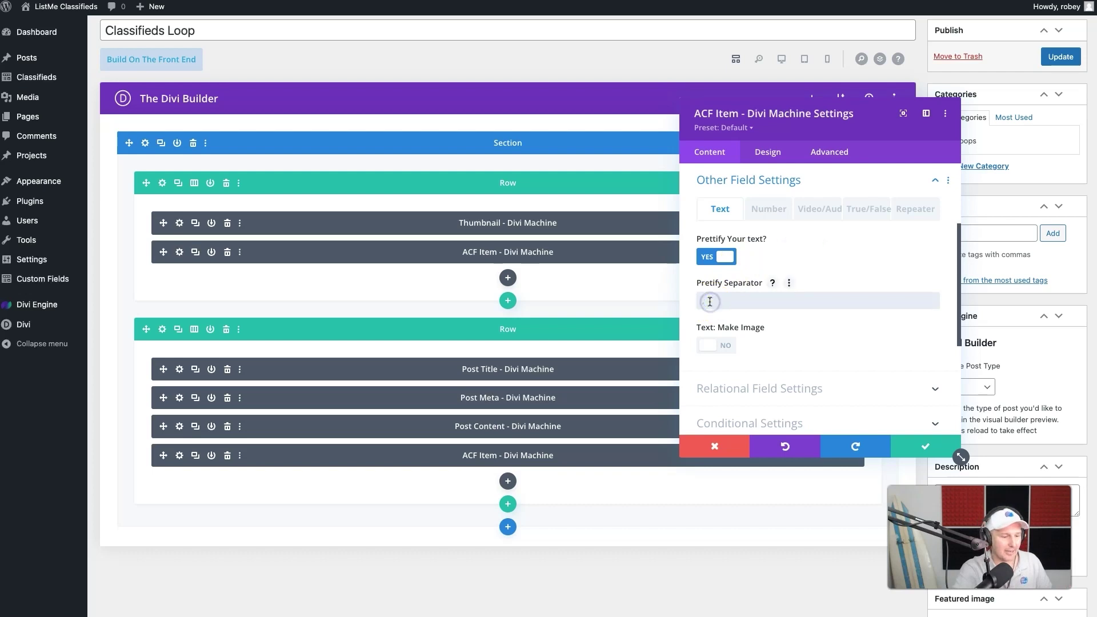
left_click(890, 293)
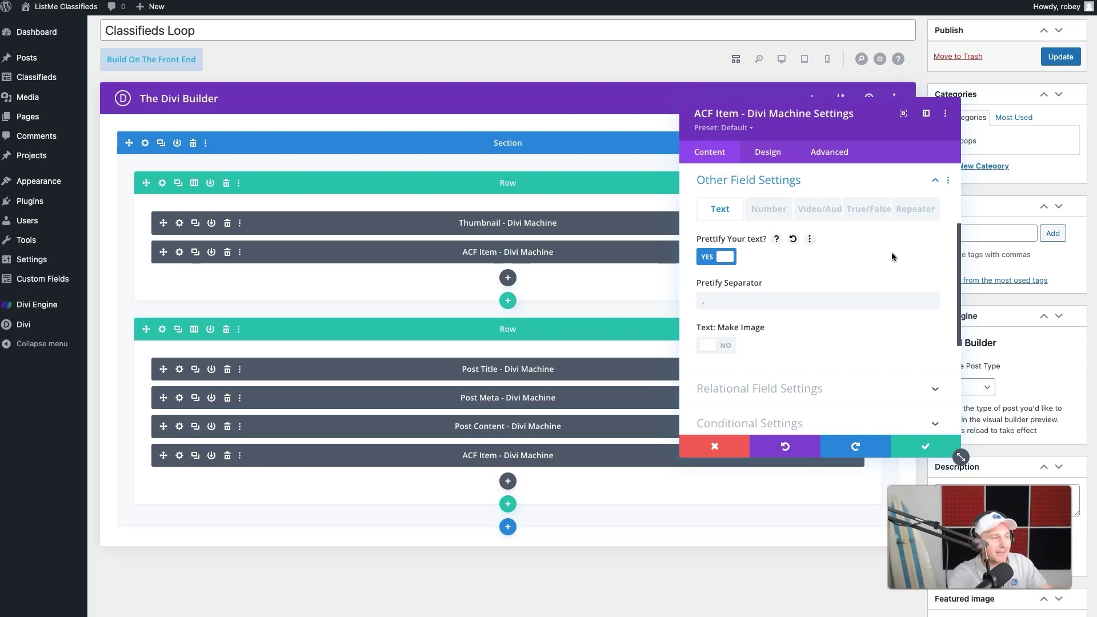
Enable an icon for the Price ACF item, choose the circled dollar sign, and save the module settings.
scroll(831, 339, "down", 2)
scroll(831, 340, "down", 2)
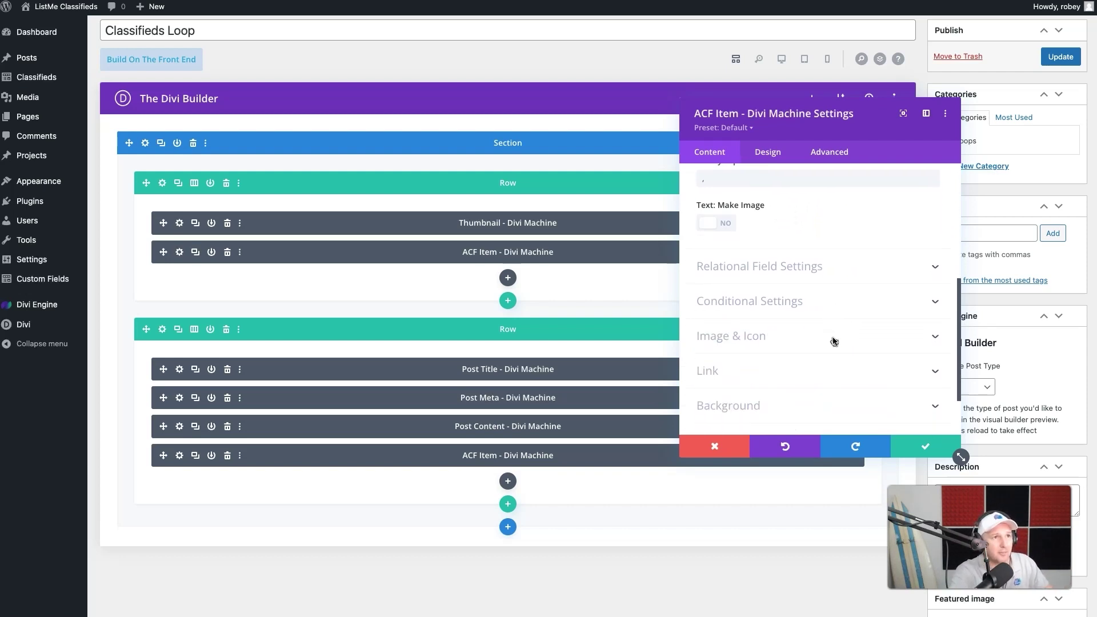
left_click(789, 330)
left_click(722, 227)
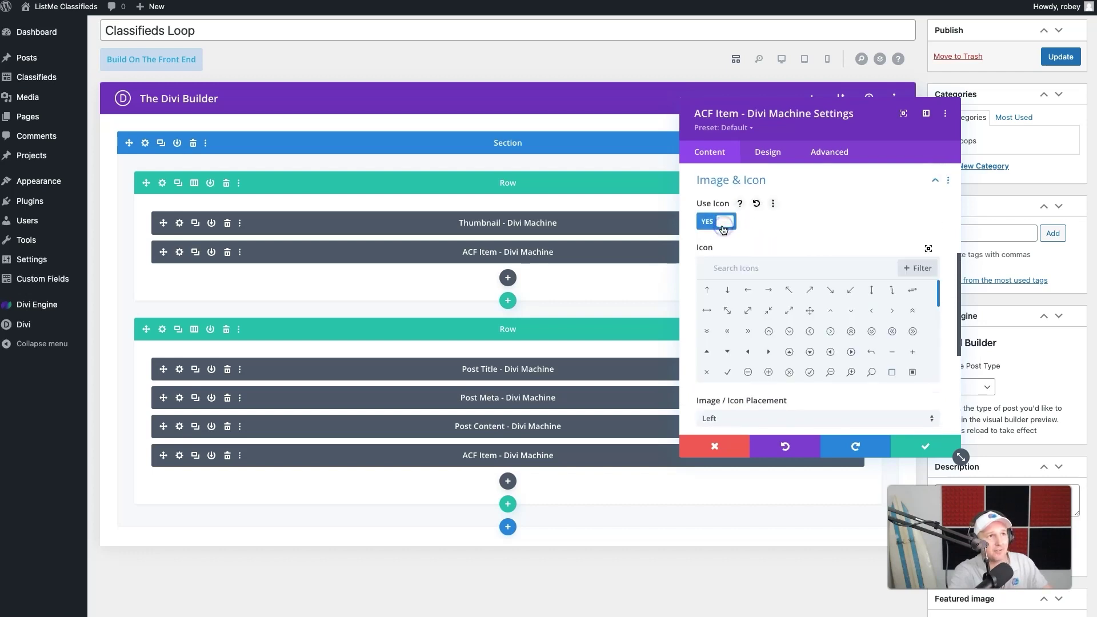
scroll(866, 354, "down", 2)
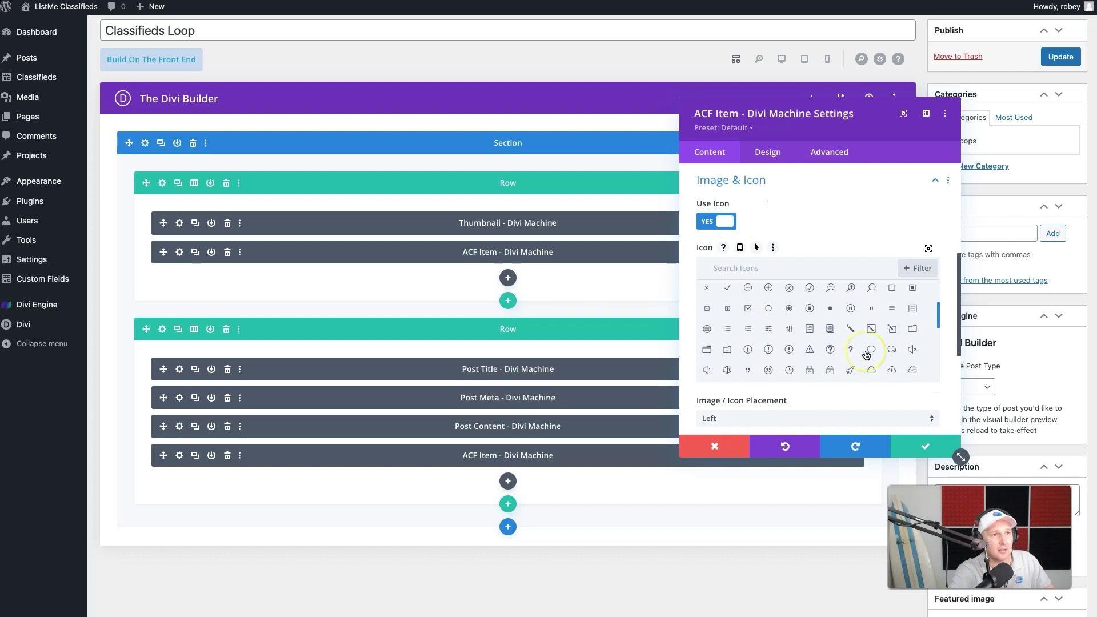
scroll(866, 355, "down", 1)
scroll(866, 354, "down", 5)
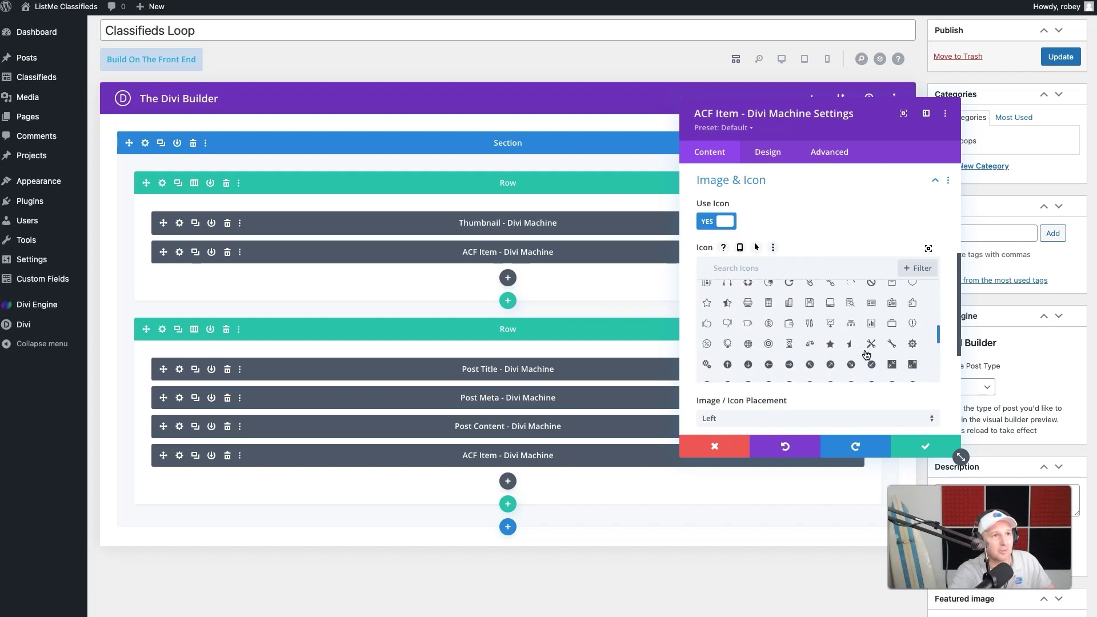
left_click(768, 324)
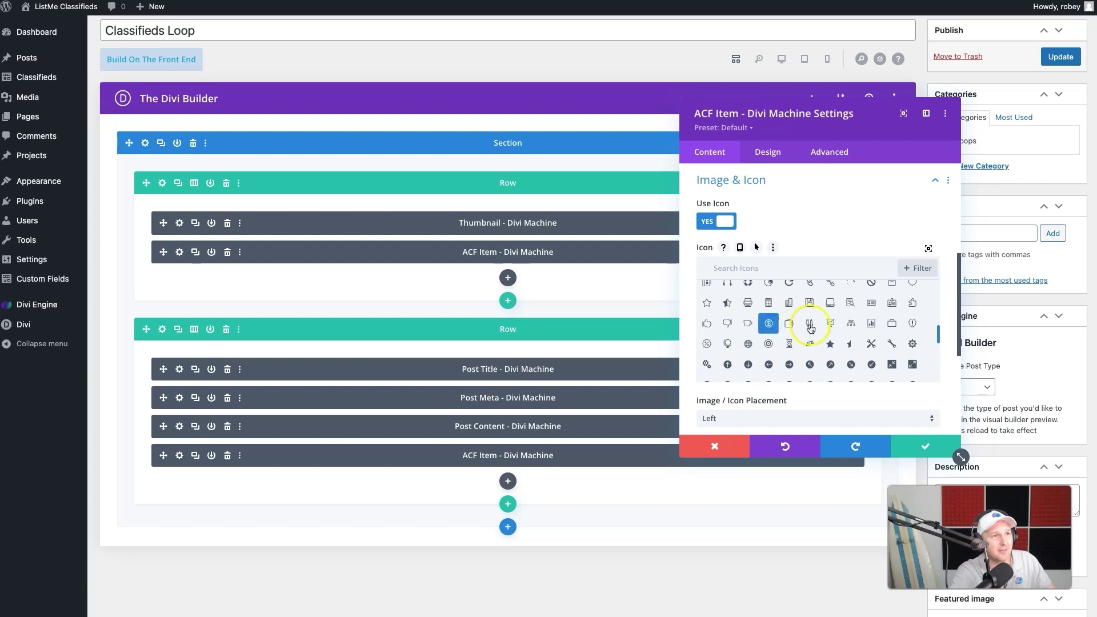
scroll(823, 392, "down", 3)
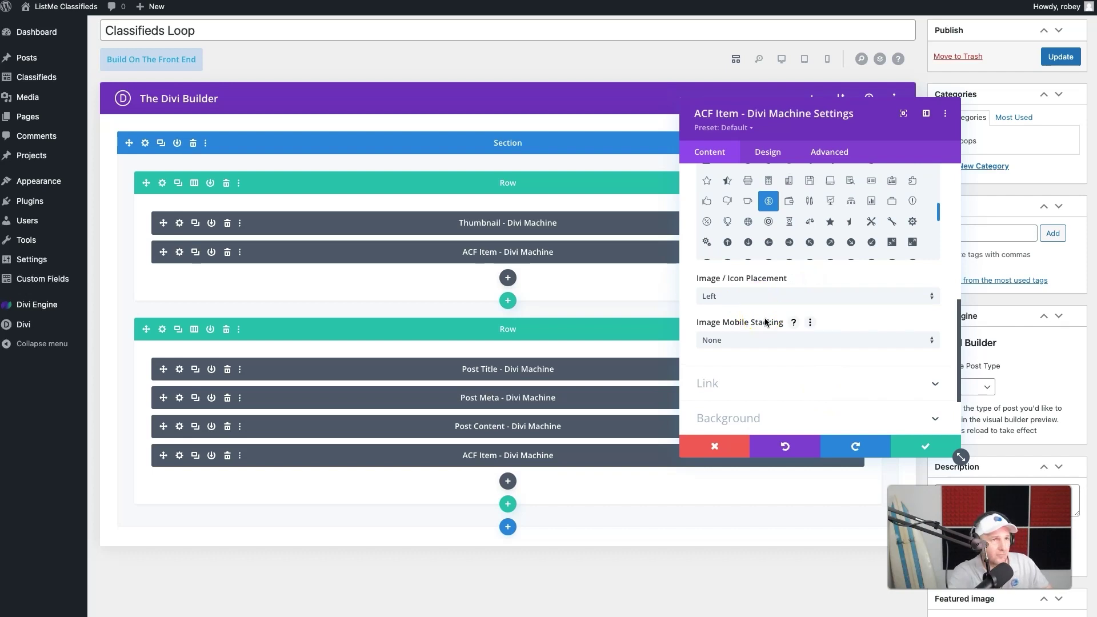
scroll(834, 349, "down", 2)
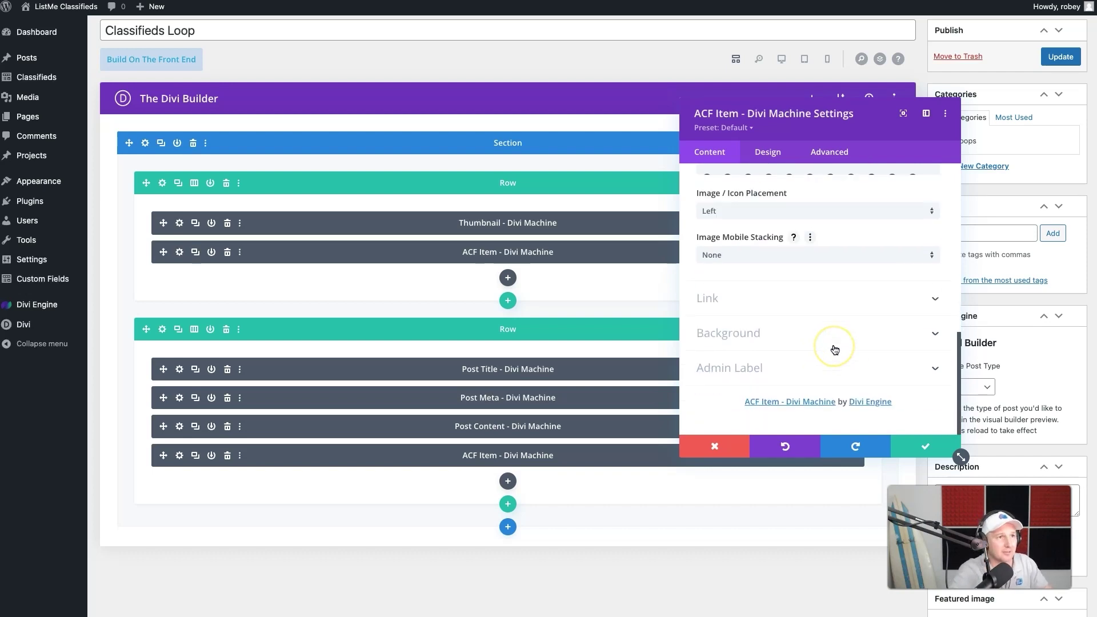
left_click(925, 449)
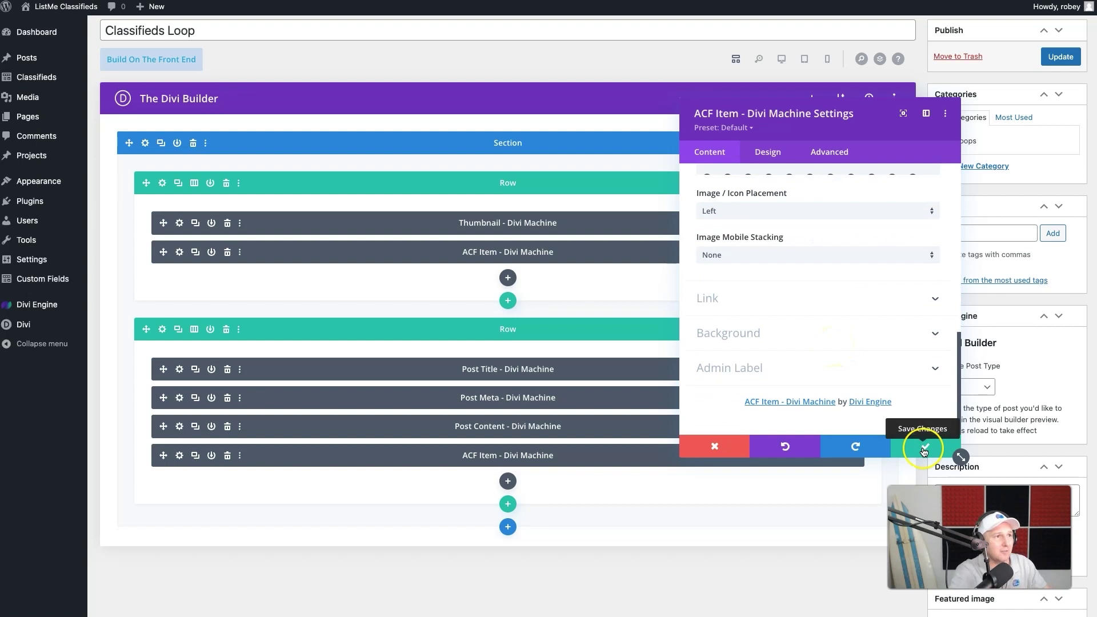
left_click(925, 448)
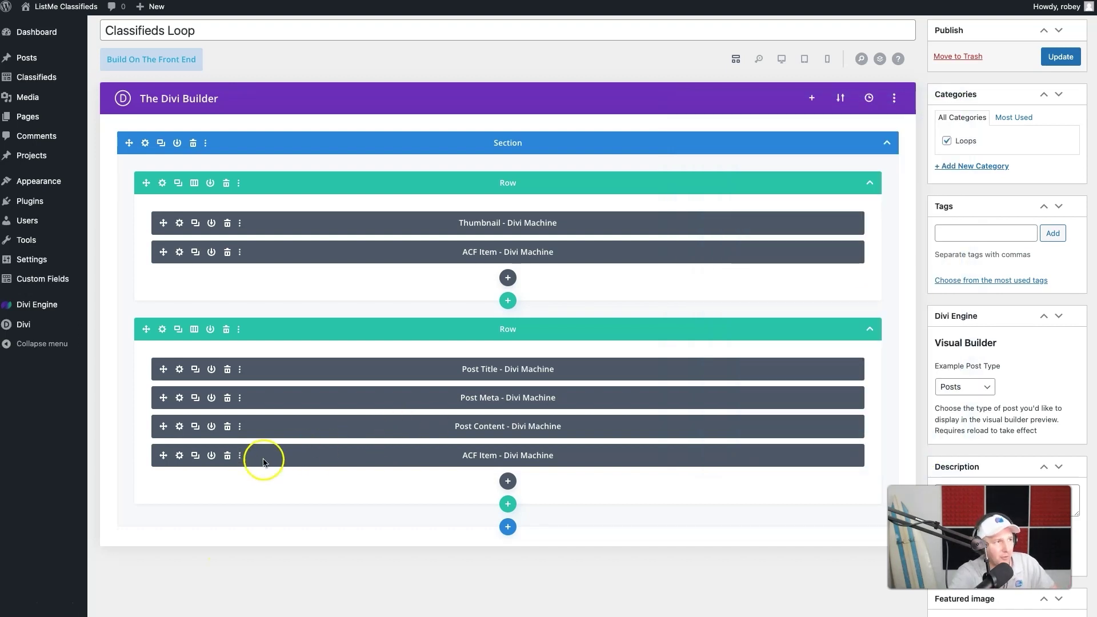
Reopen the Price ACF item's settings, keep Hide Module as the behaviour for an empty value, and save.
left_click(180, 455)
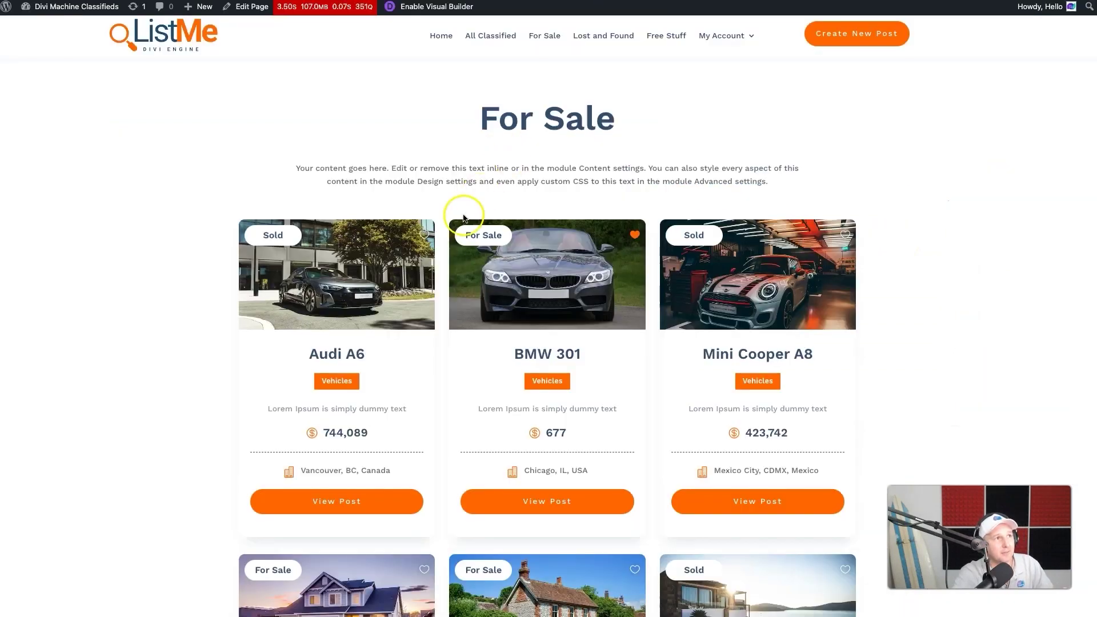
scroll(449, 237, "up", 10)
scroll(446, 241, "down", 15)
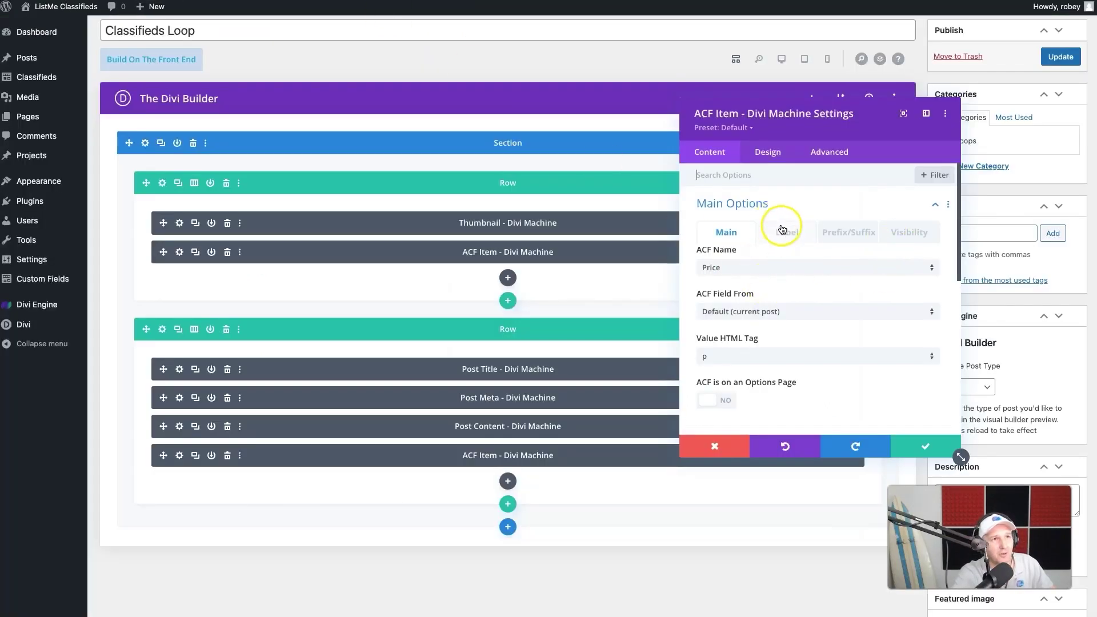
left_click(895, 237)
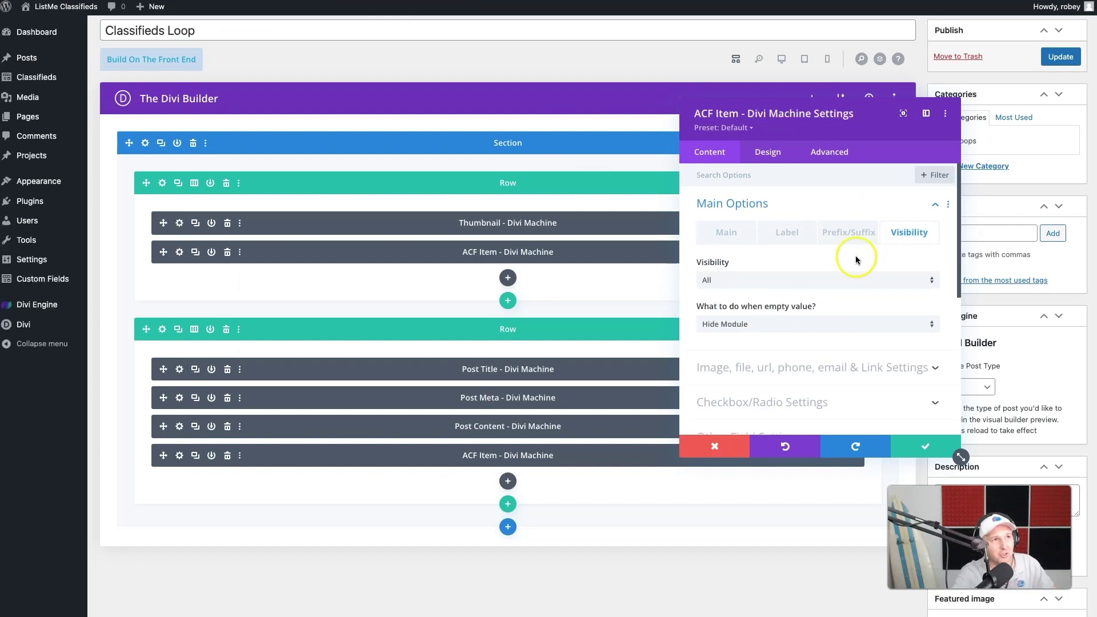
left_click(790, 324)
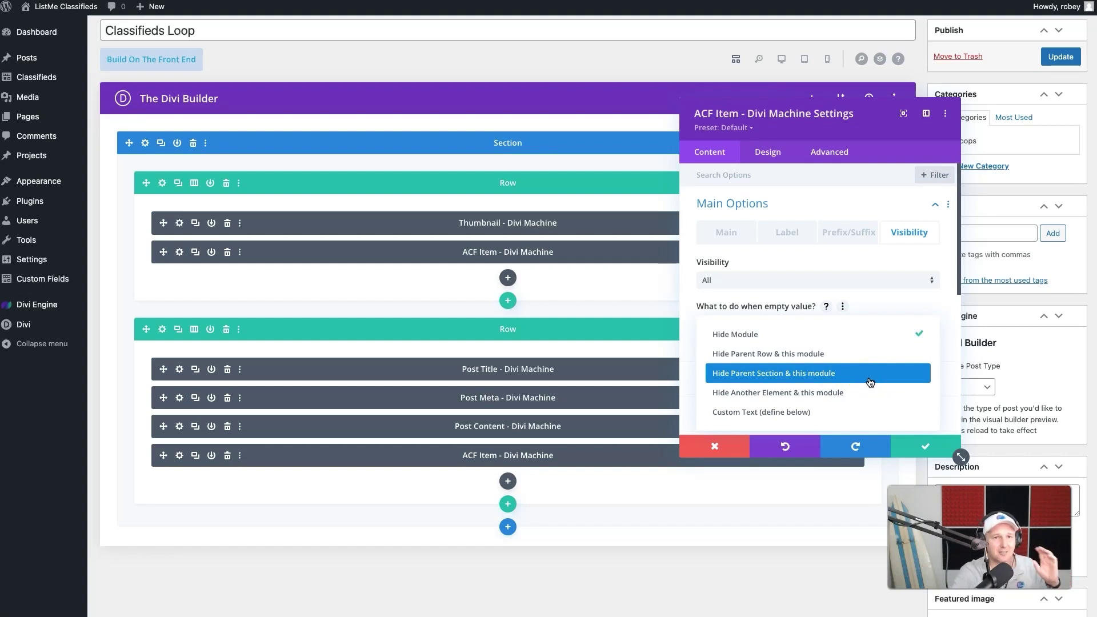
left_click(821, 337)
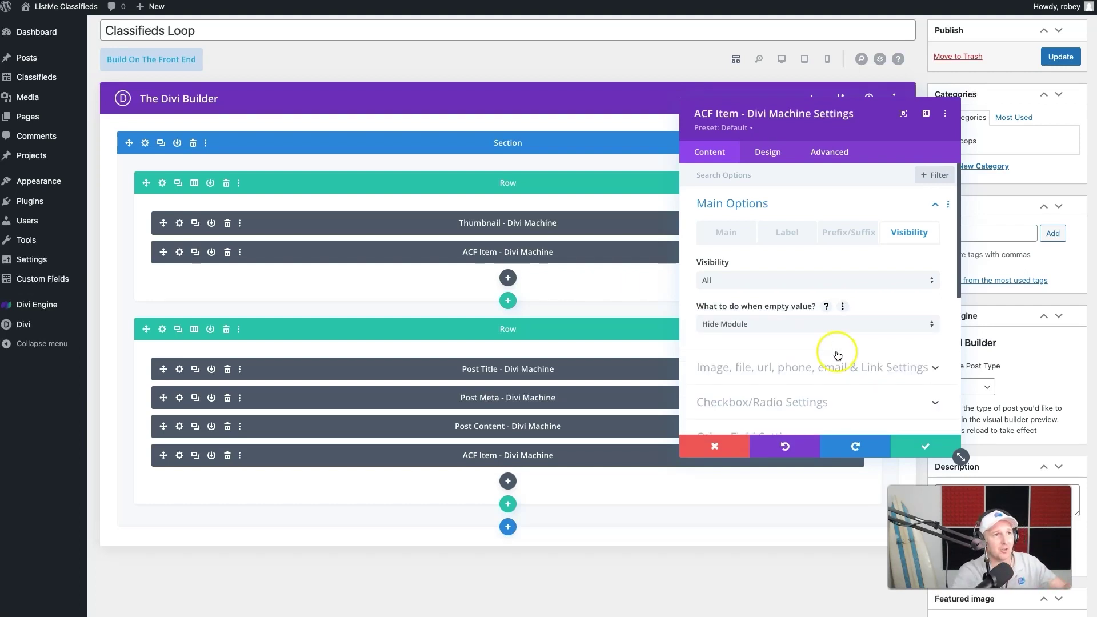
left_click(911, 452)
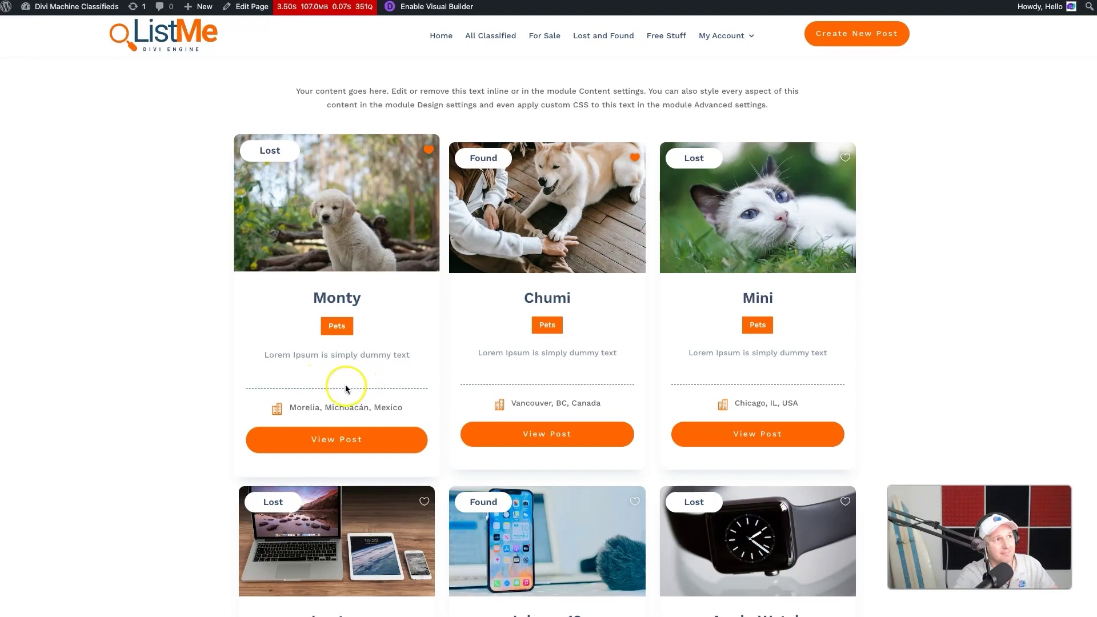
Add a Divider module below the Price ACF item in the second row and save it with its default settings.
scroll(380, 388, "down", 15)
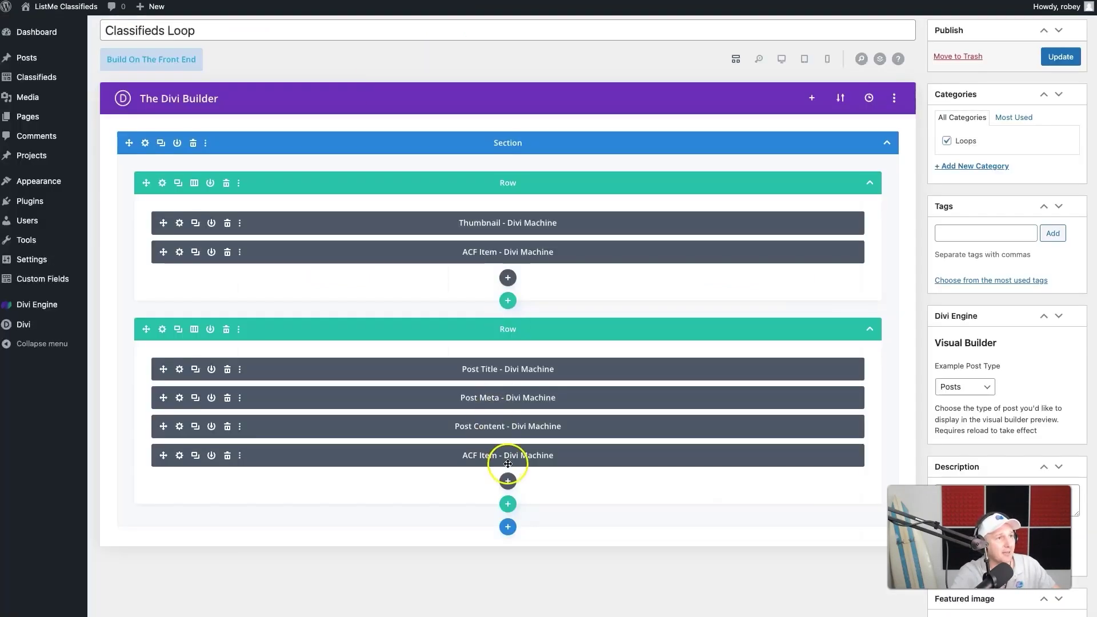
left_click(508, 480)
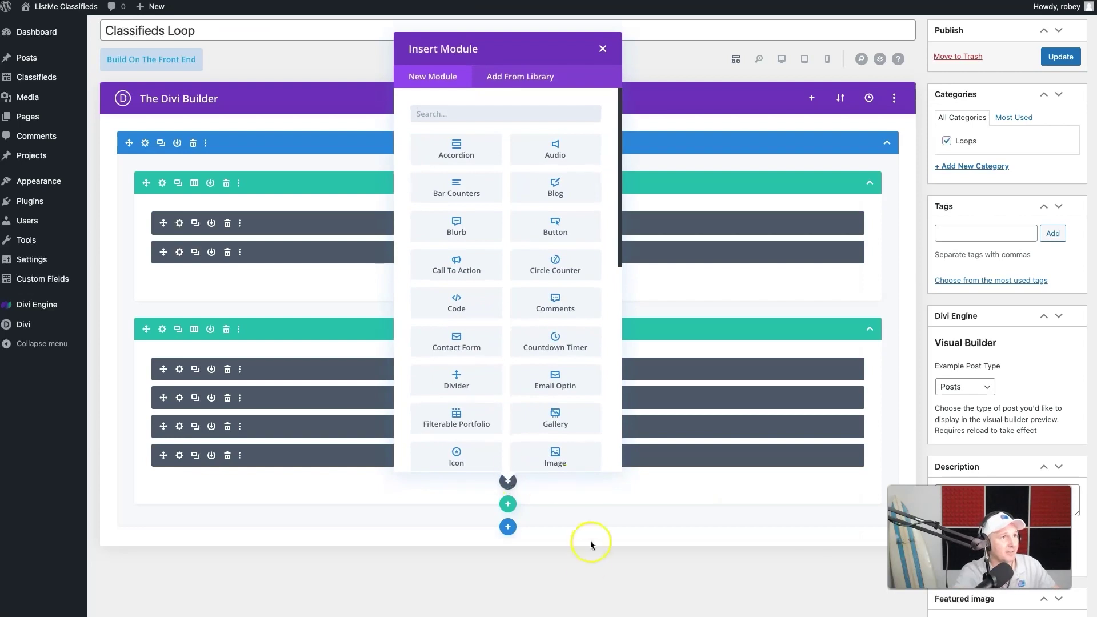
left_click(445, 386)
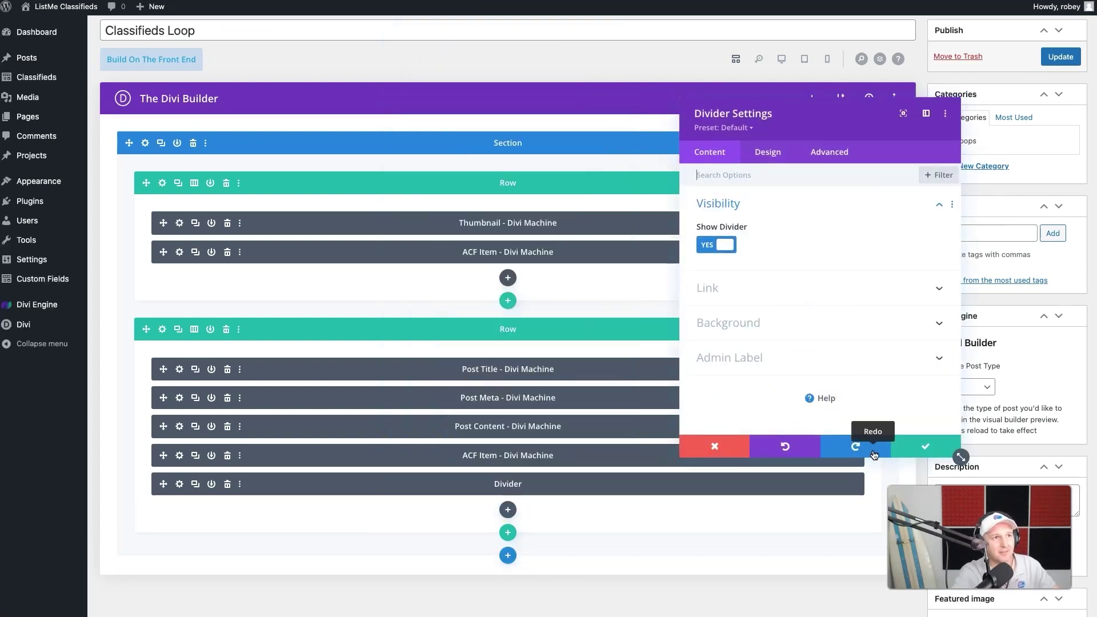
left_click(912, 447)
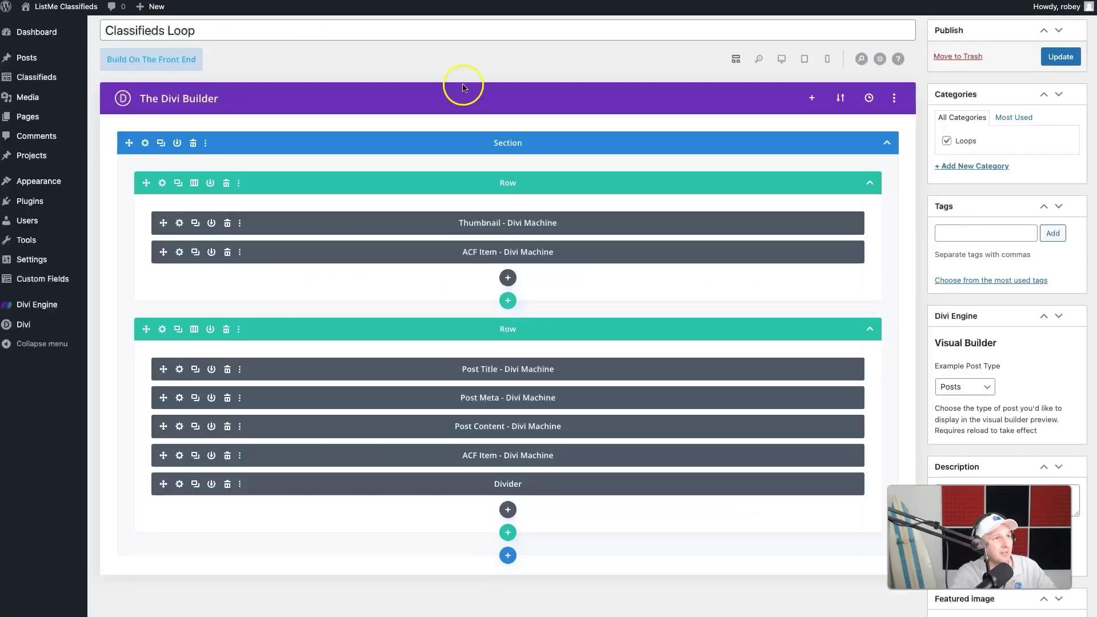
Add an ACF Item module below the divider, assign it the Location field, and turn off its label display.
scroll(508, 343, "down", 2)
left_click(508, 439)
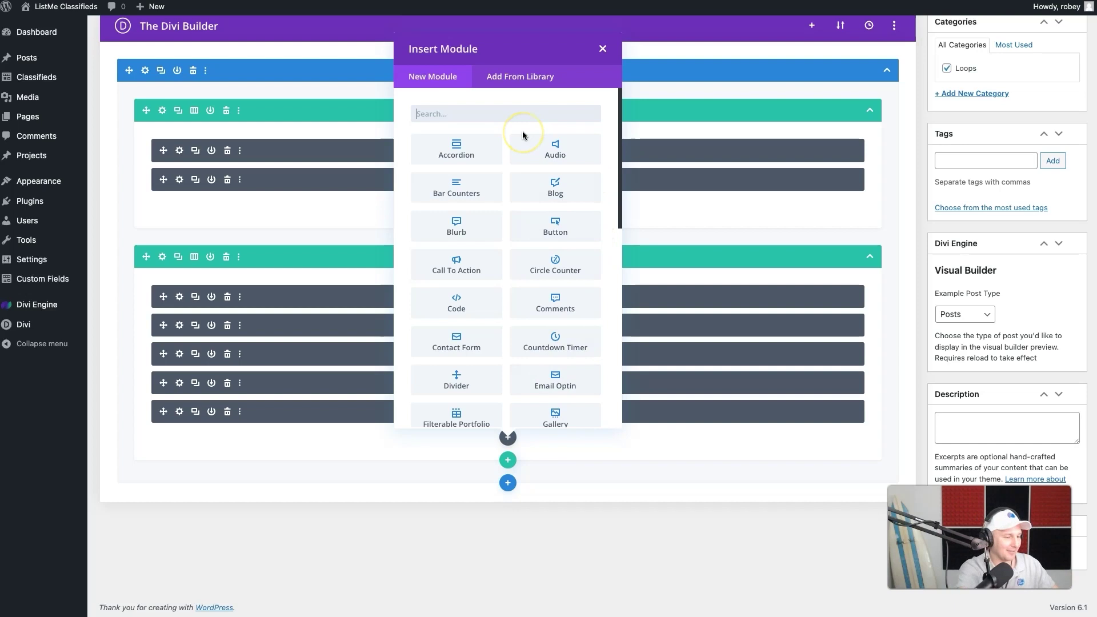
type("acf")
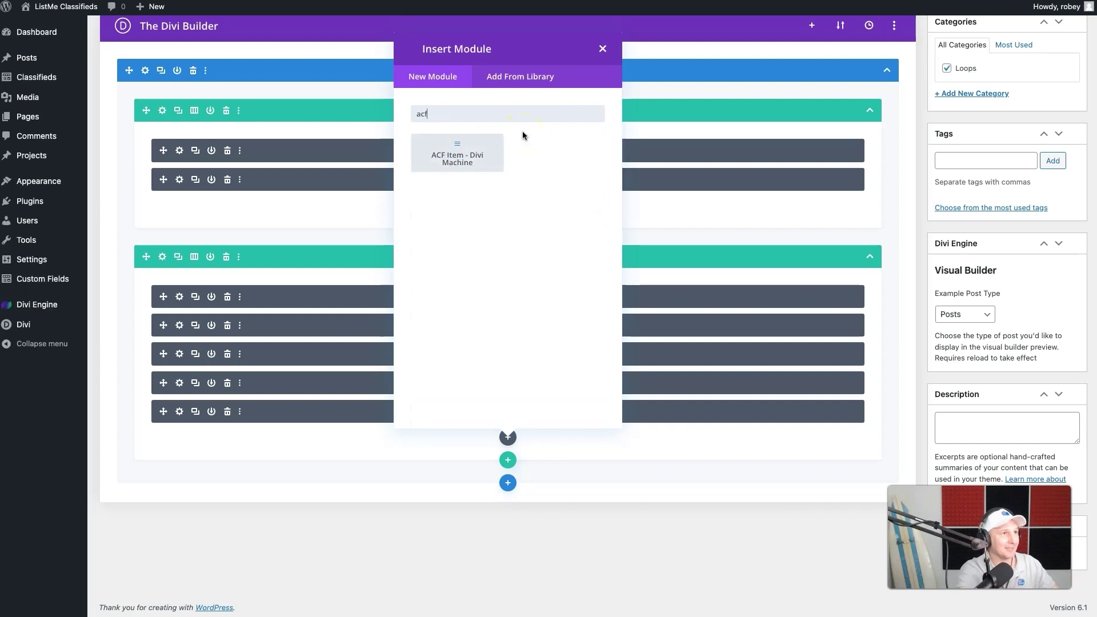
left_click(451, 171)
left_click(764, 268)
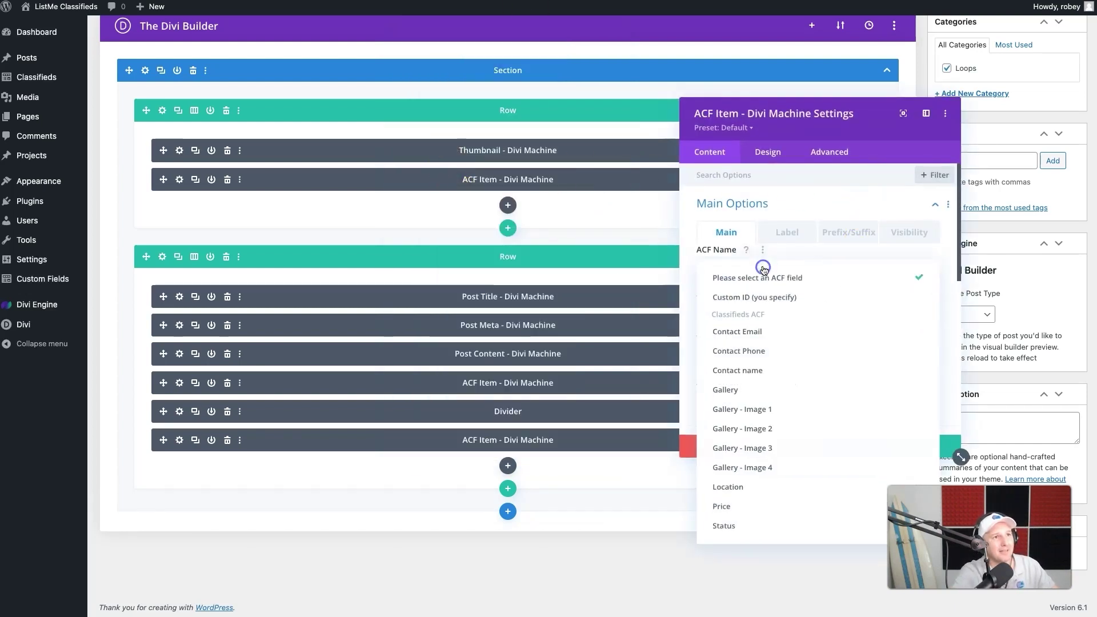
left_click(754, 486)
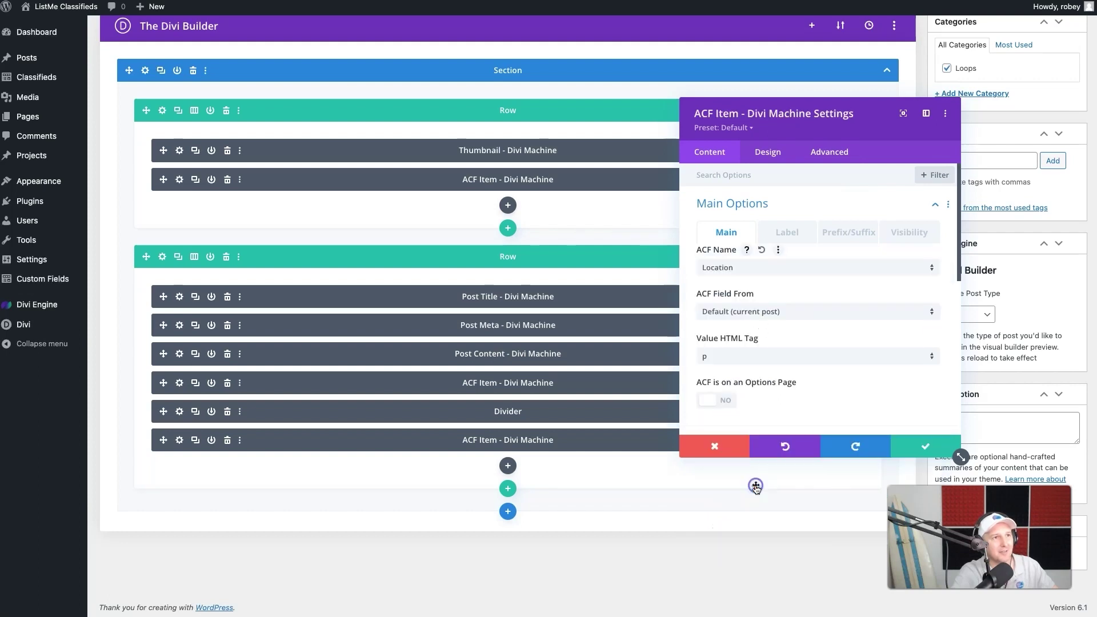
left_click(794, 234)
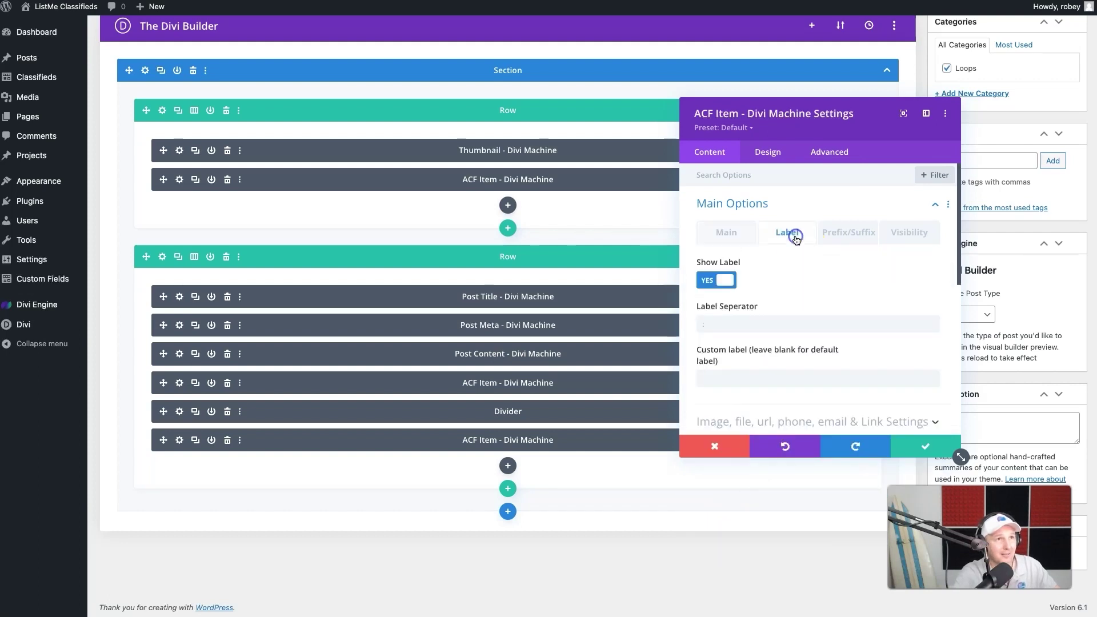
left_click(719, 282)
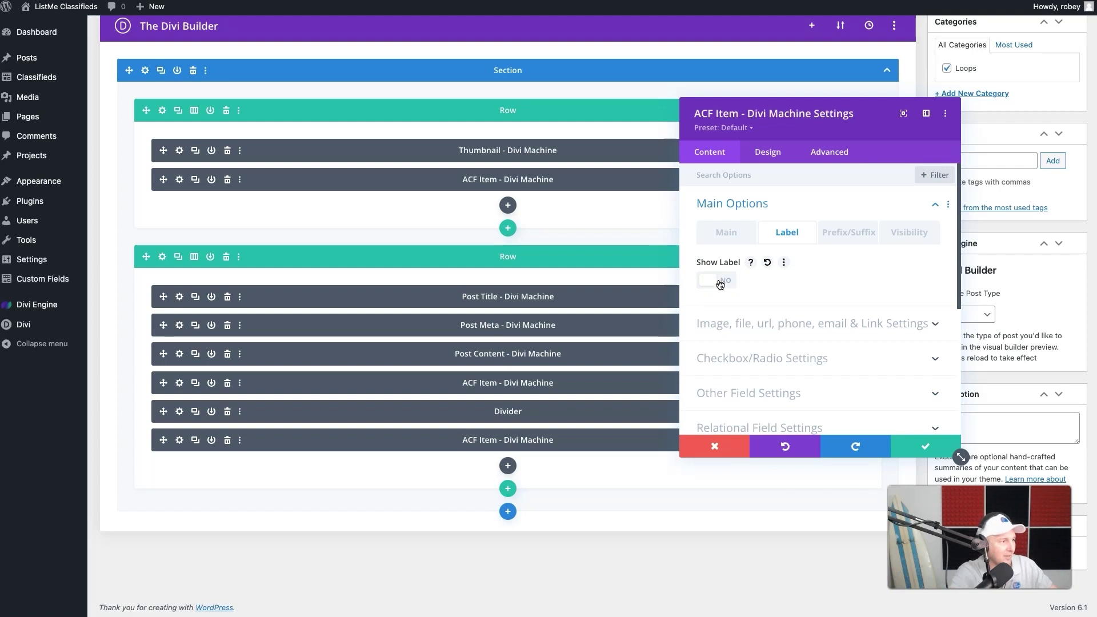
Enable the use of an icon for the Location ACF item.
scroll(788, 360, "down", 3)
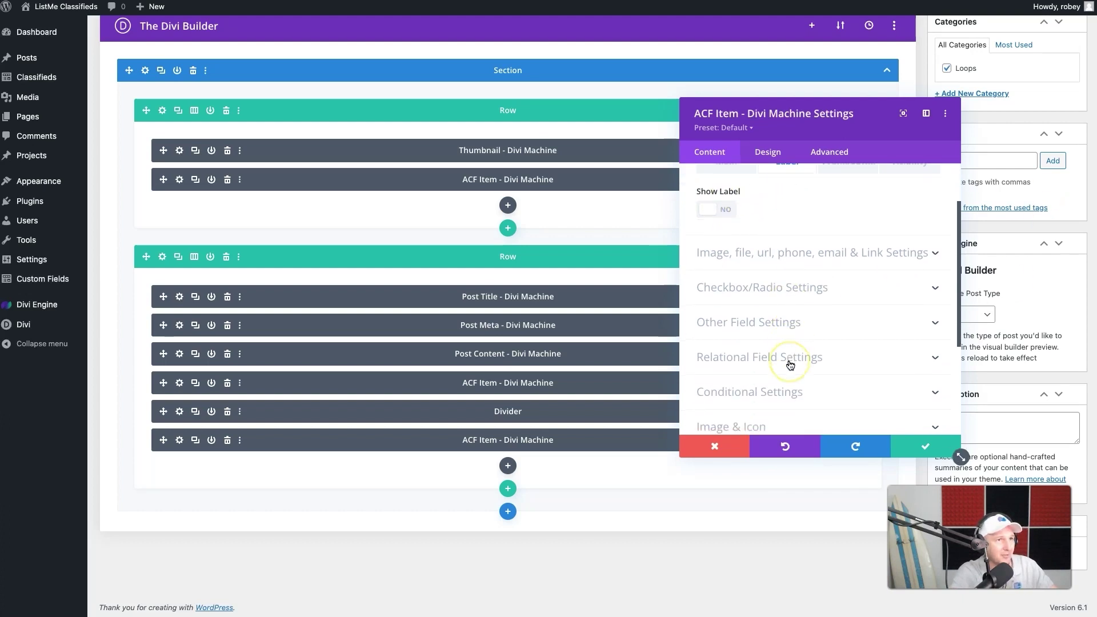
scroll(790, 365, "down", 2)
scroll(788, 362, "down", 2)
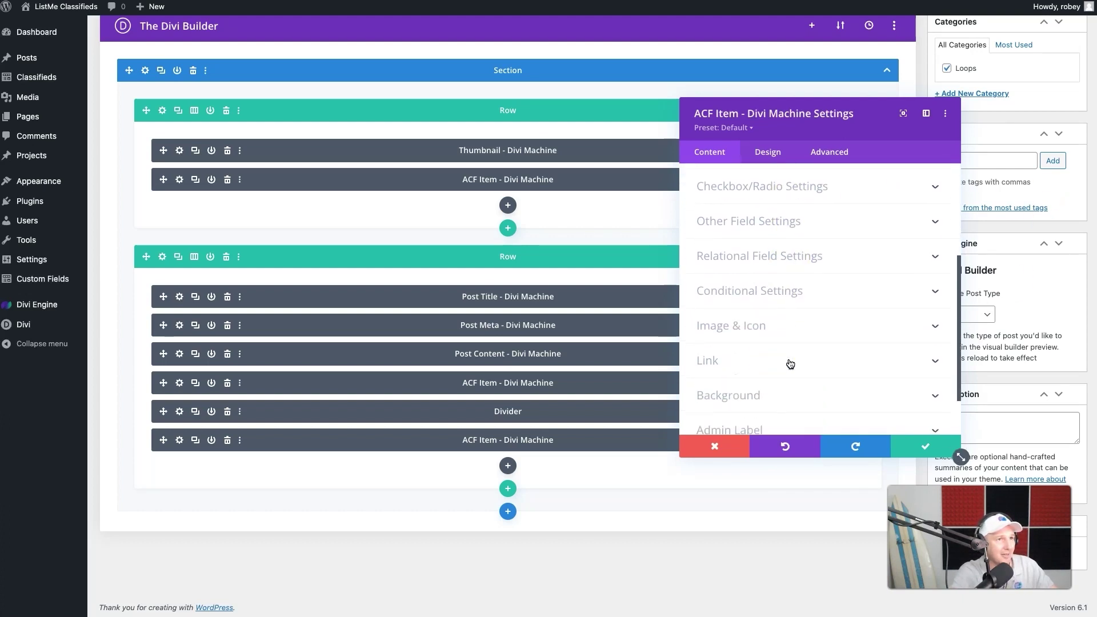
left_click(781, 325)
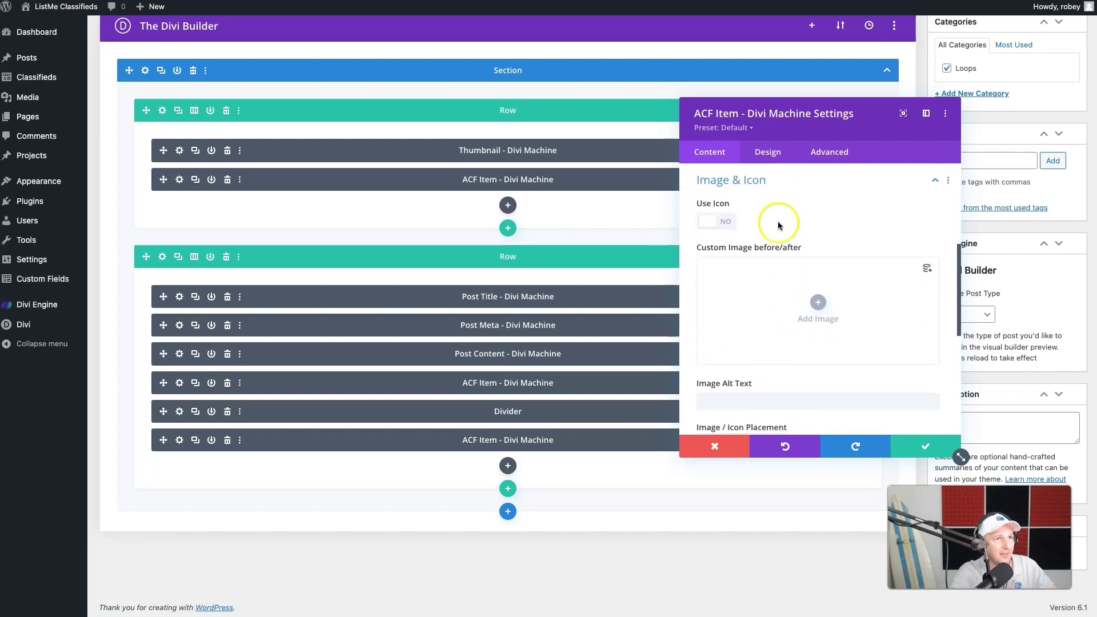
left_click(714, 222)
left_click(797, 268)
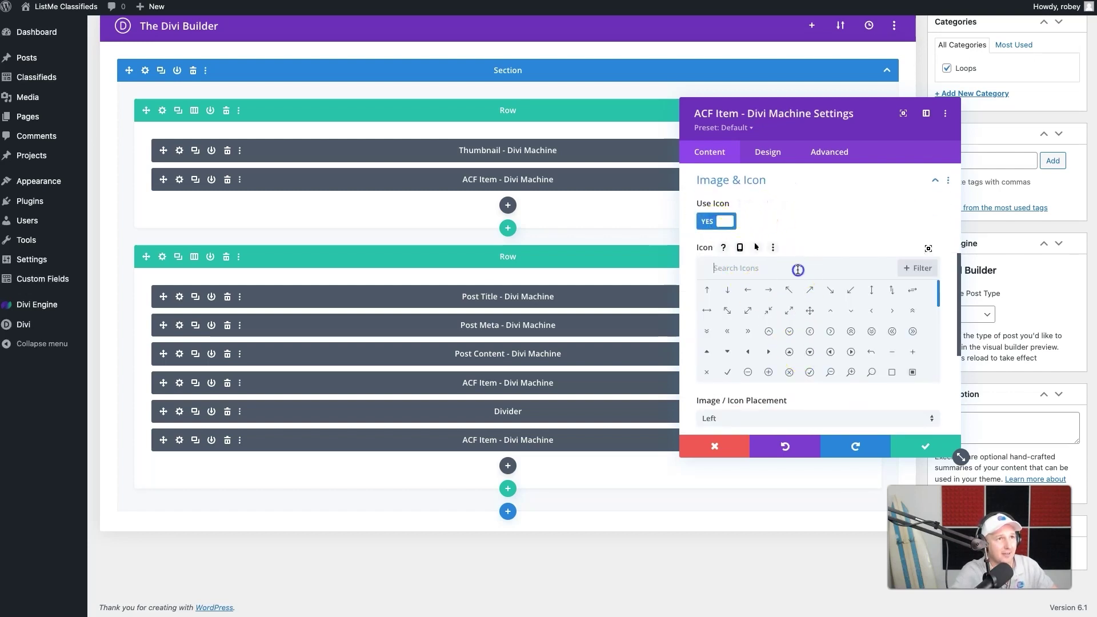
type("building")
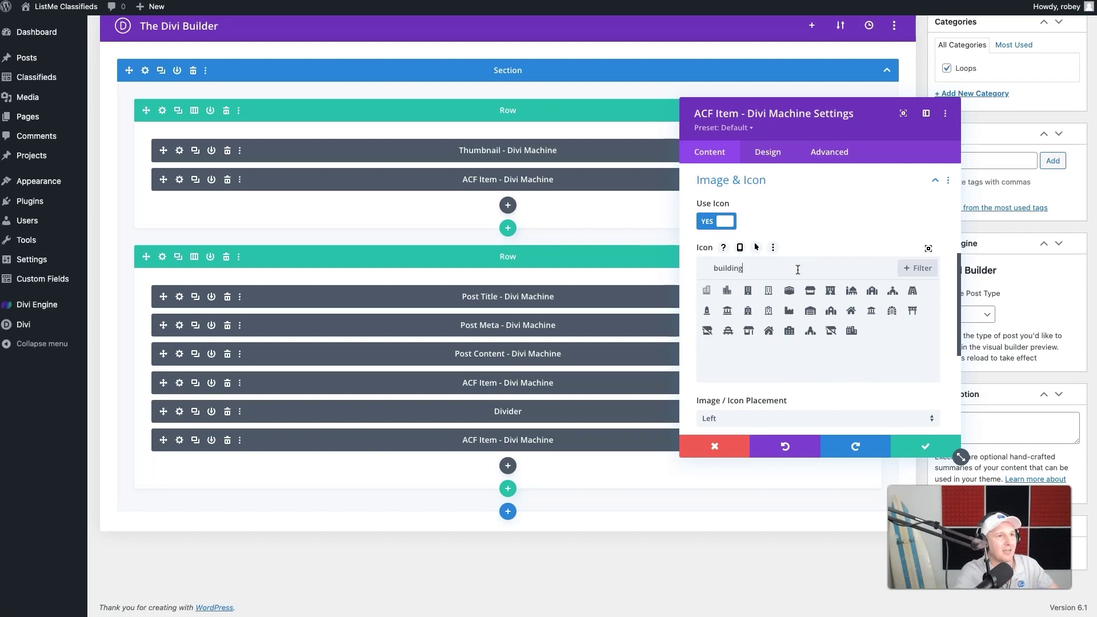
key("BackSpace")
key("BackSpace")
key("BackSpace")
key("BackSpace")
key("BackSpace")
key("BackSpace")
key("BackSpace")
key("BackSpace")
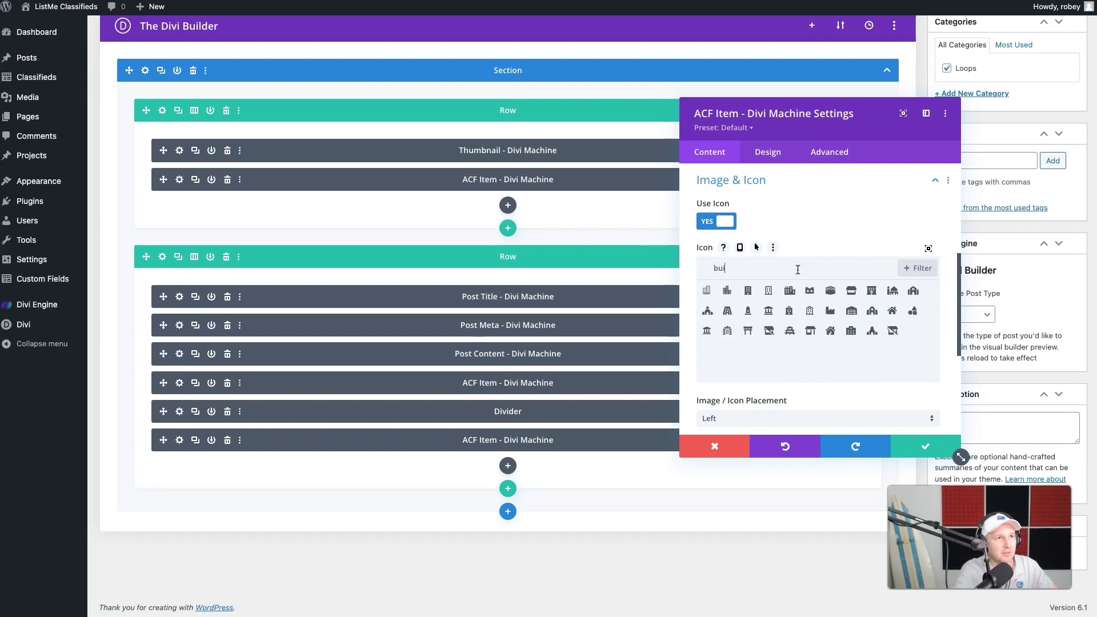
Search the icons for "pin", choose the solid location pin for the Location ACF item, and save the module settings.
type("pin")
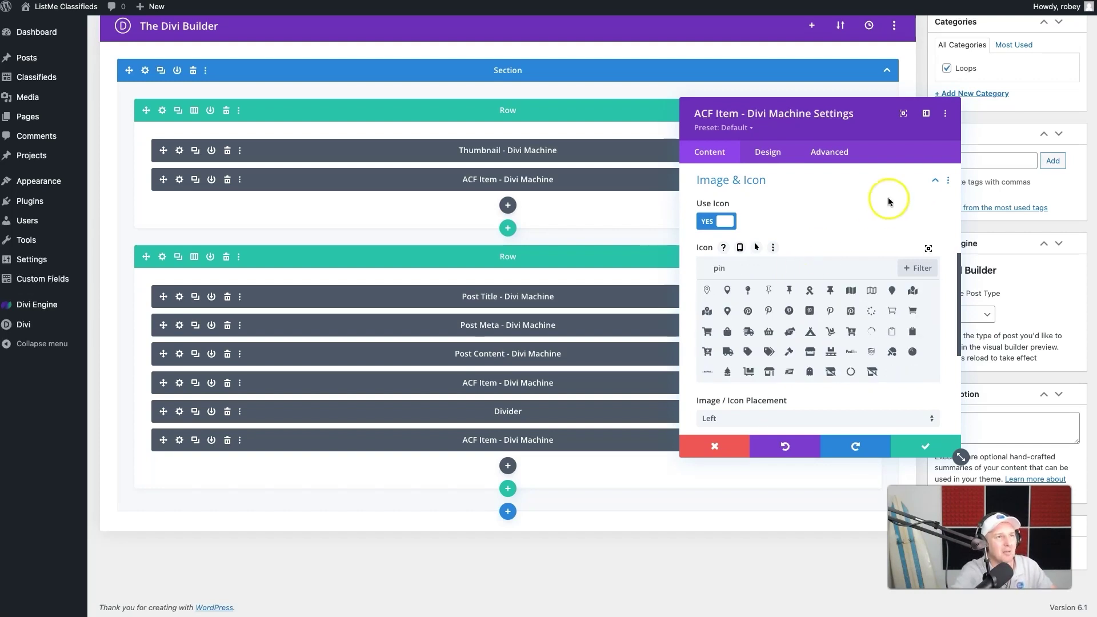
left_click(727, 290)
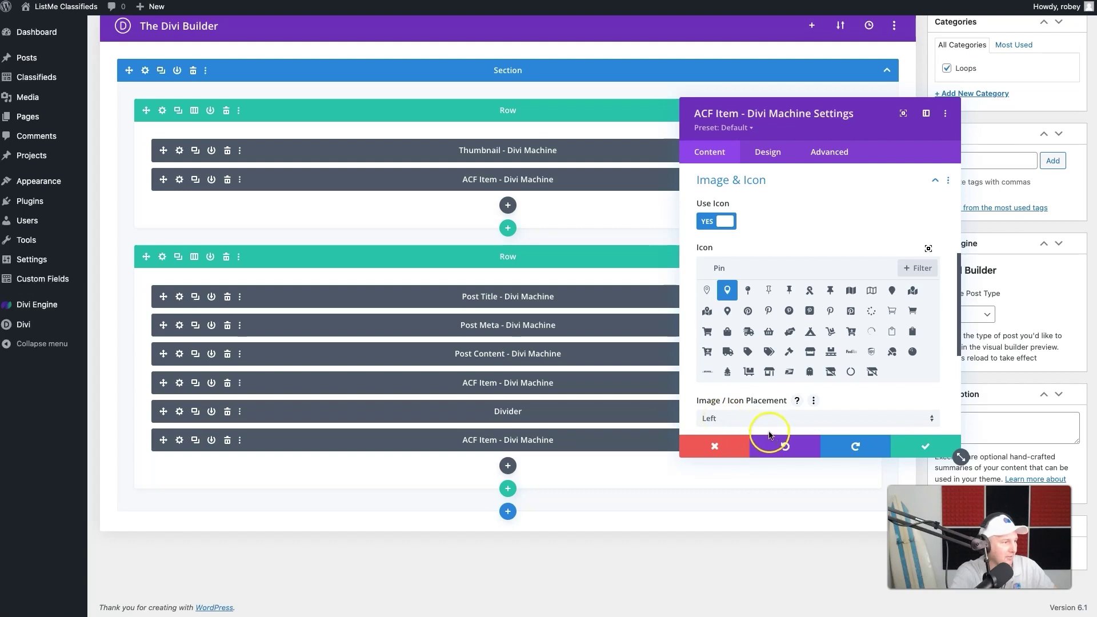
left_click(935, 449)
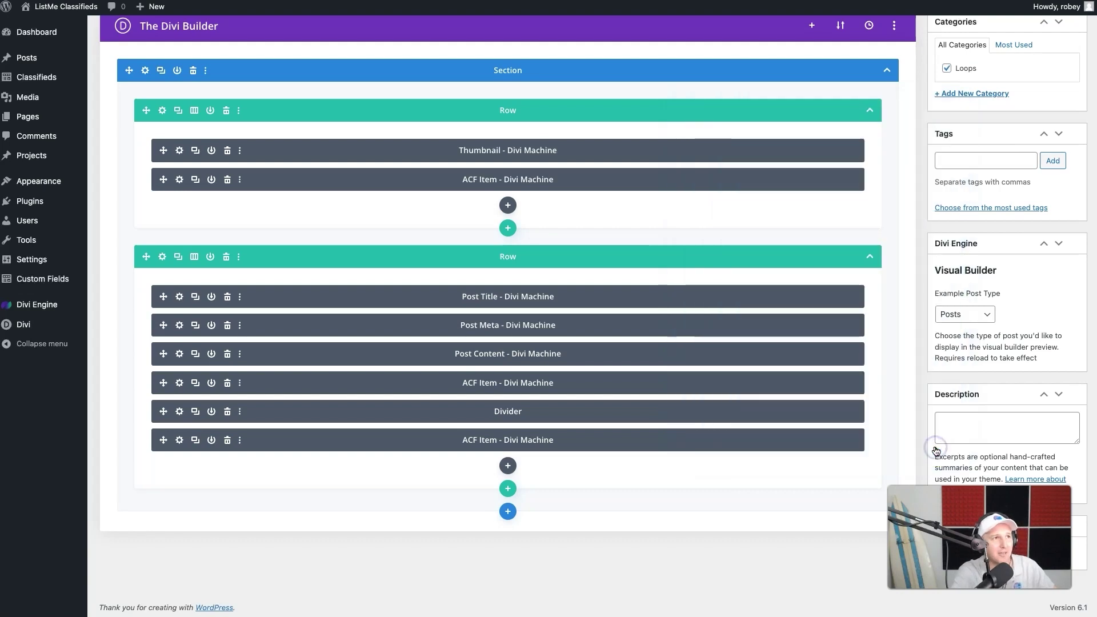
Add a View Post Btn - Divi Machine module below the Location ACF item in the second row.
left_click(507, 468)
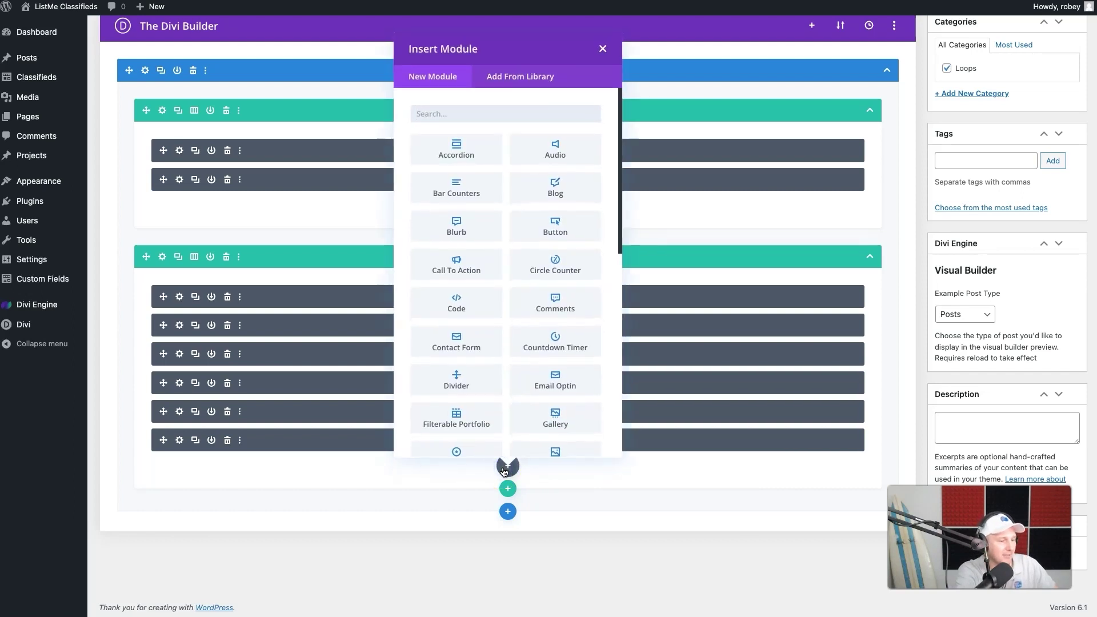
type("btn")
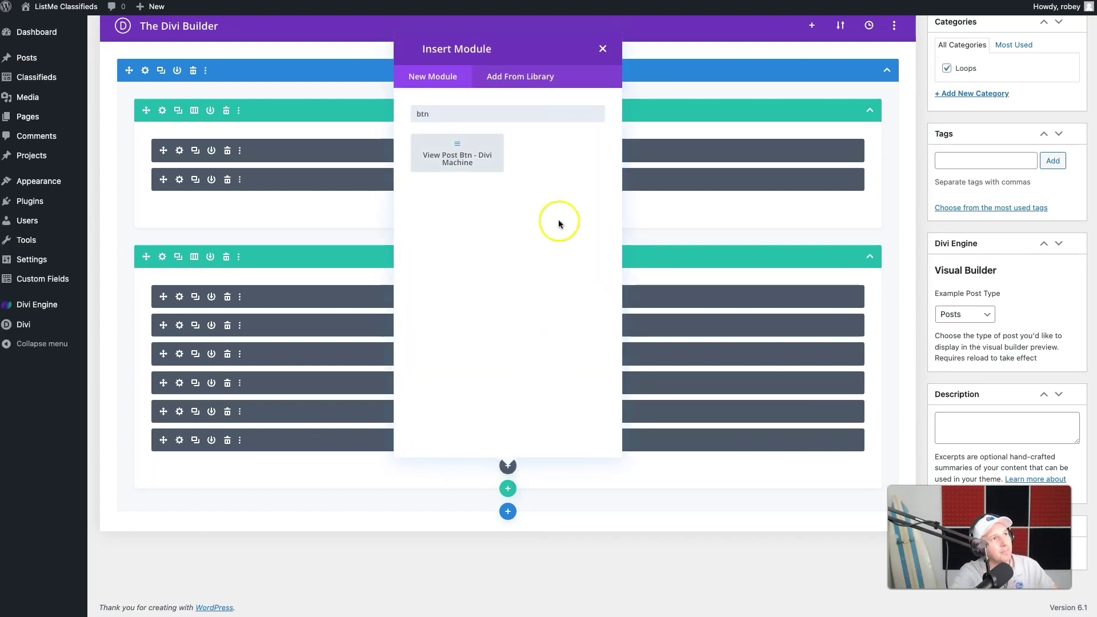
left_click(439, 159)
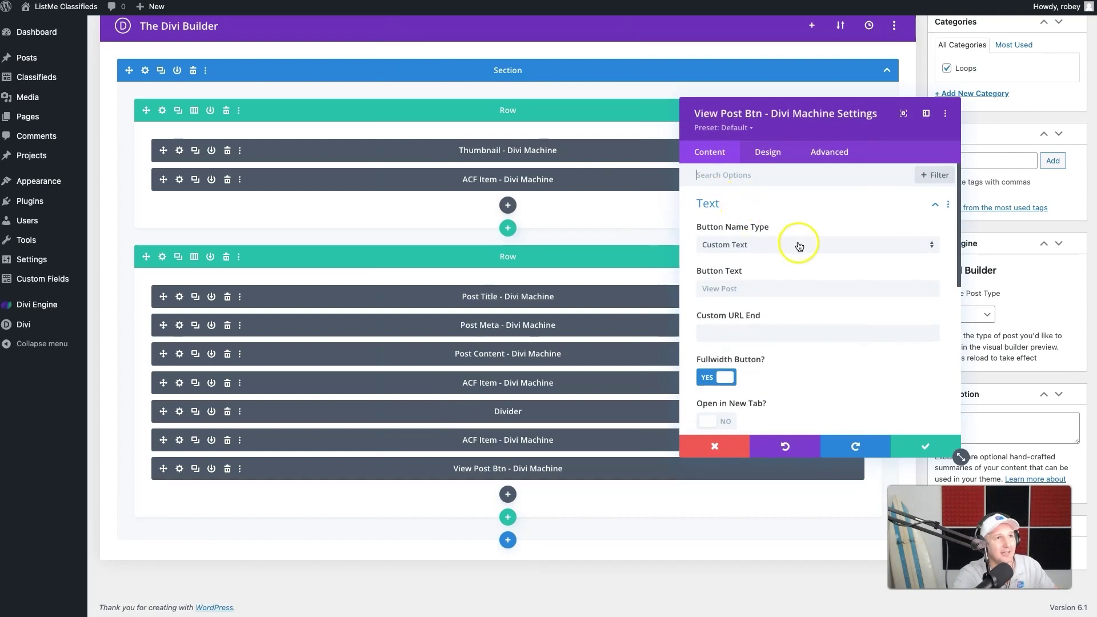
left_click(725, 290)
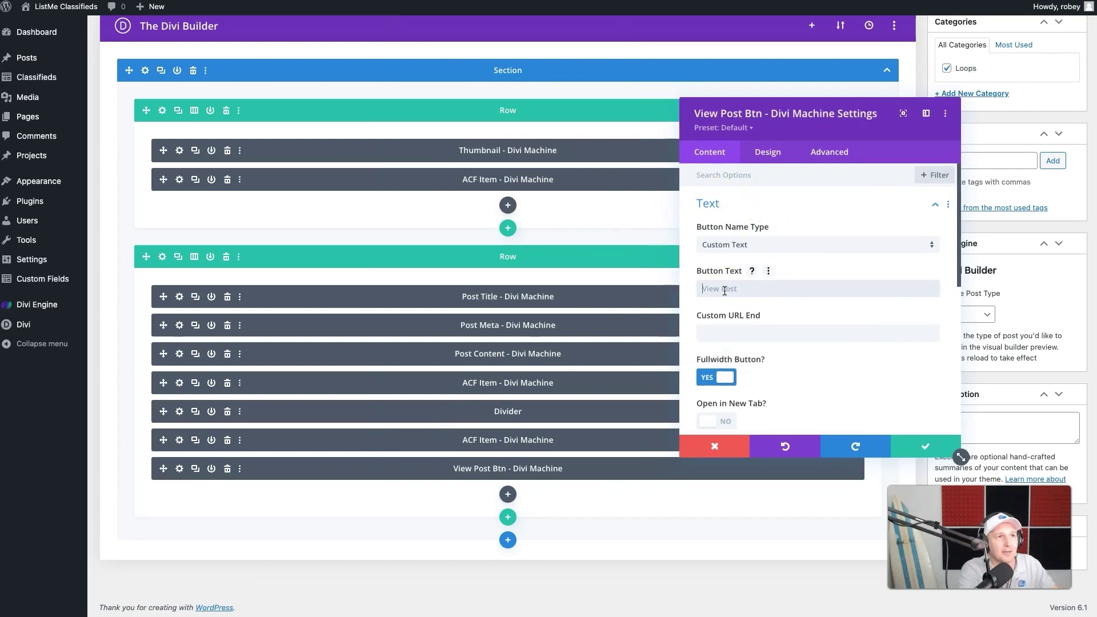
type("View")
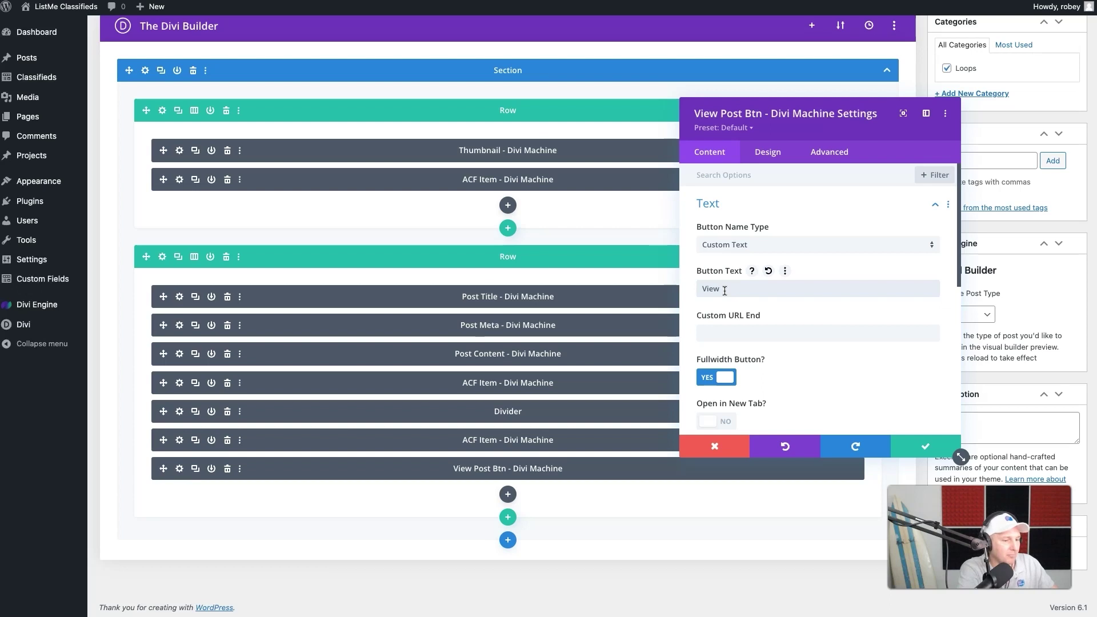
key("BackSpace")
key("BackSpace")
key("BackSpace")
key("BackSpace")
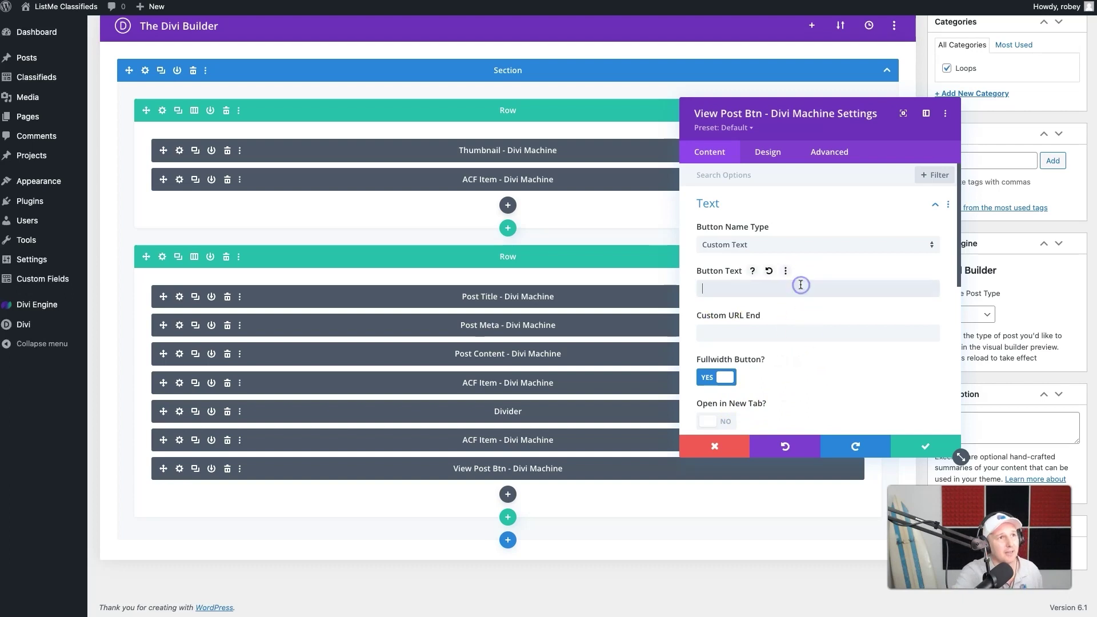
Review the View Post button's options, save the module settings, and update the Classifieds Loop layout.
scroll(739, 380, "down", 2)
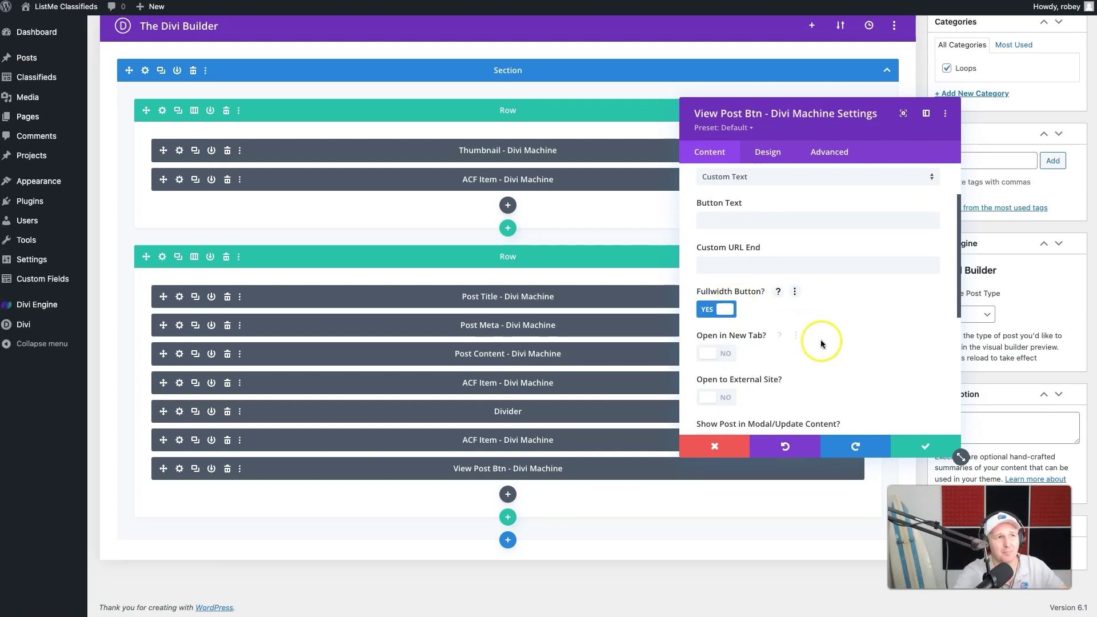
scroll(821, 340, "down", 3)
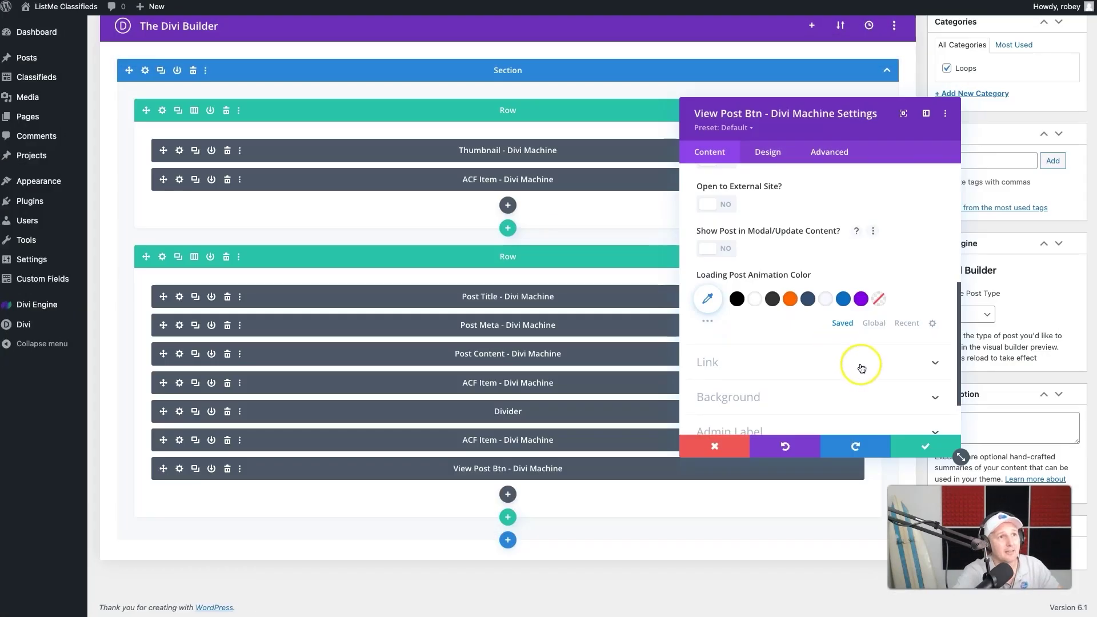
scroll(860, 365, "down", 1)
scroll(862, 370, "up", 5)
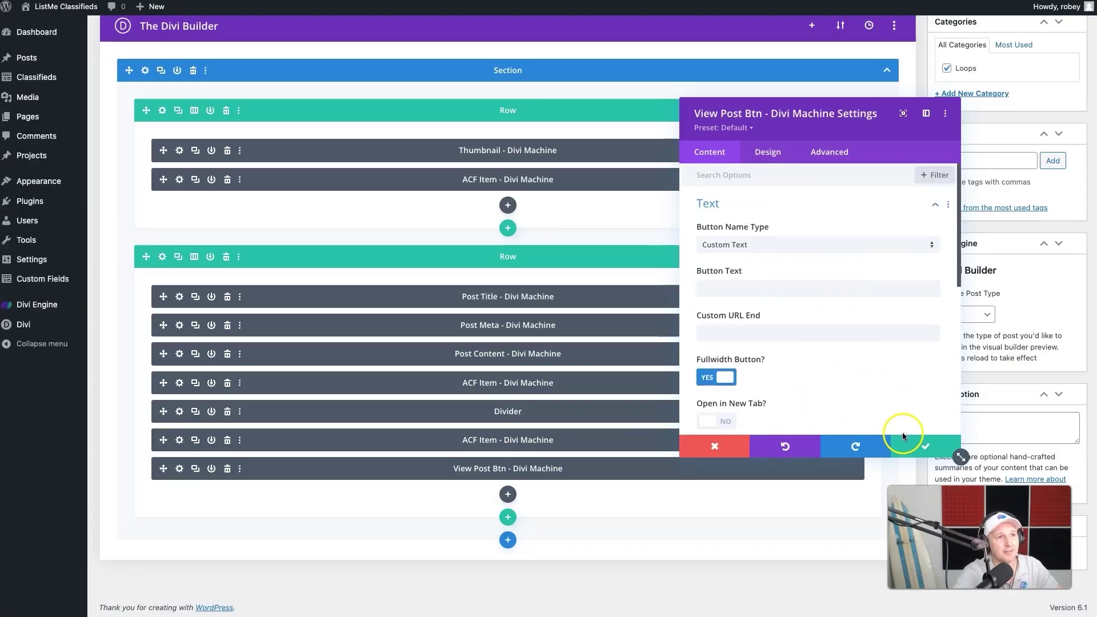
left_click(920, 445)
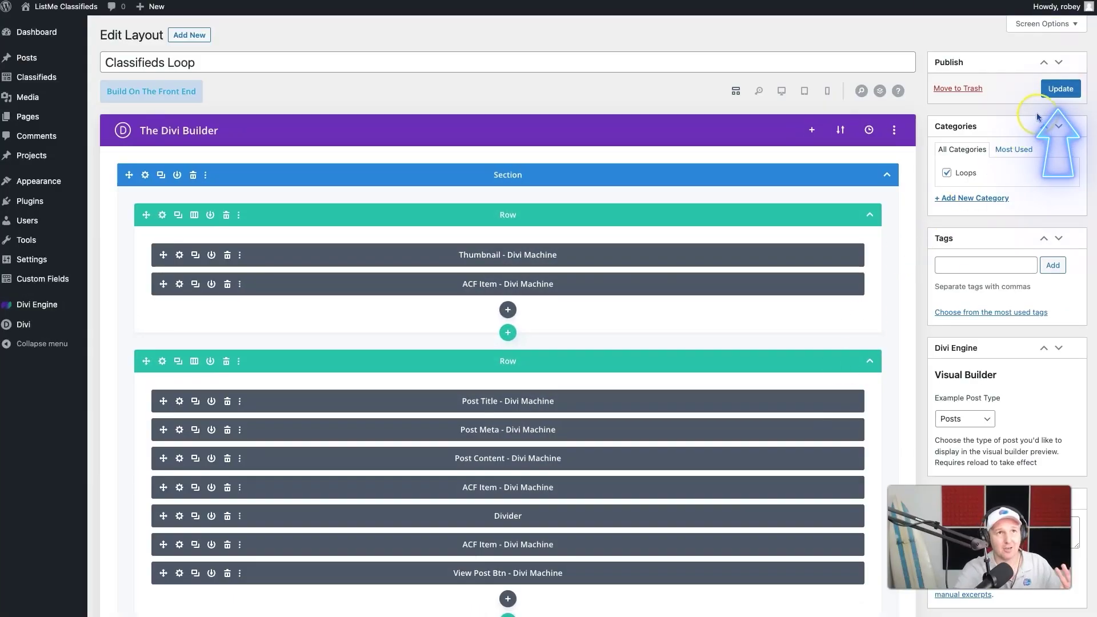
left_click(1055, 91)
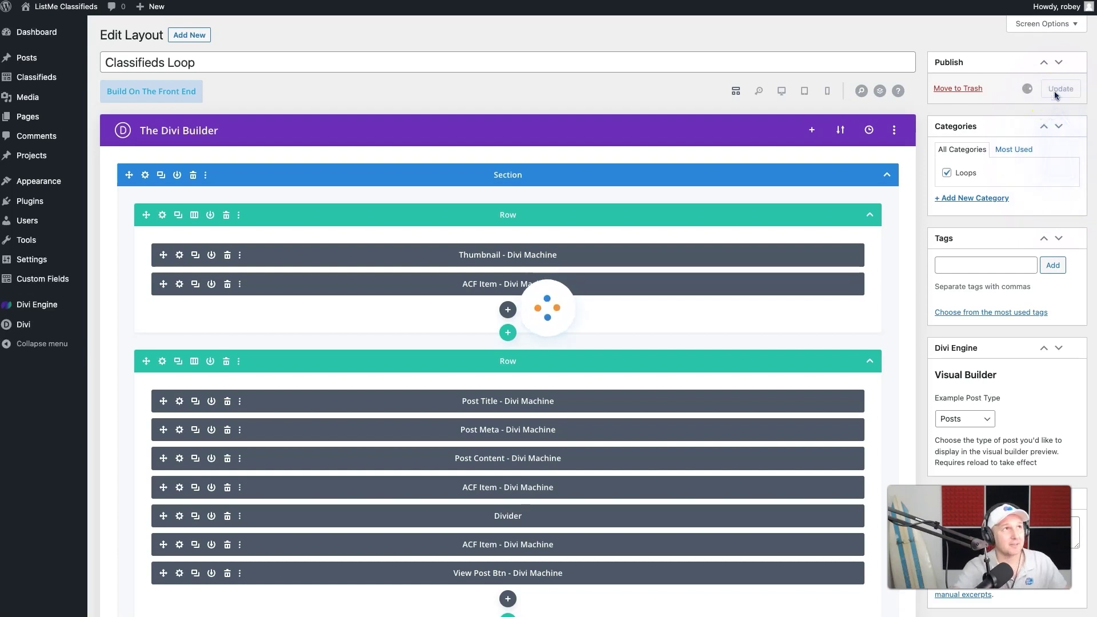